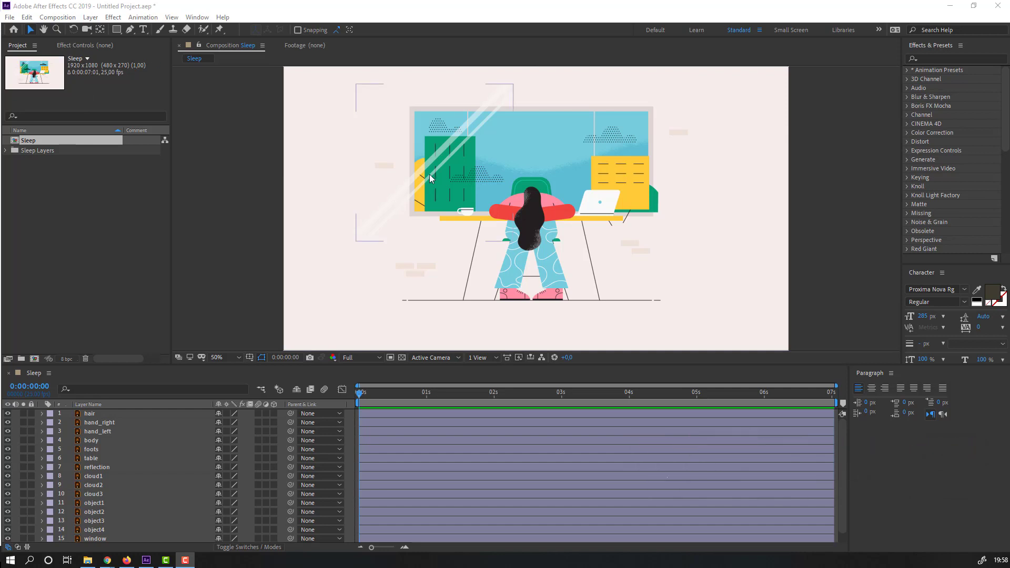
Raise the viewer–timeline divider so all 16 Sleep layers, down to BG, fit in the timeline.
left_click_drag(230, 364, 230, 306)
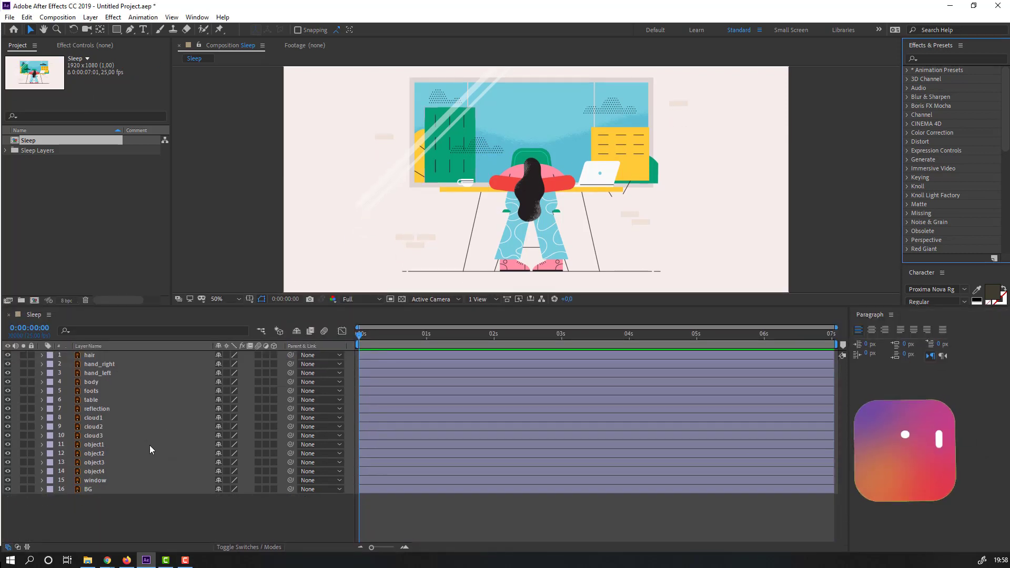
Add a new null object layer and name it Camera.
right_click(100, 522)
mouse_move(135, 409)
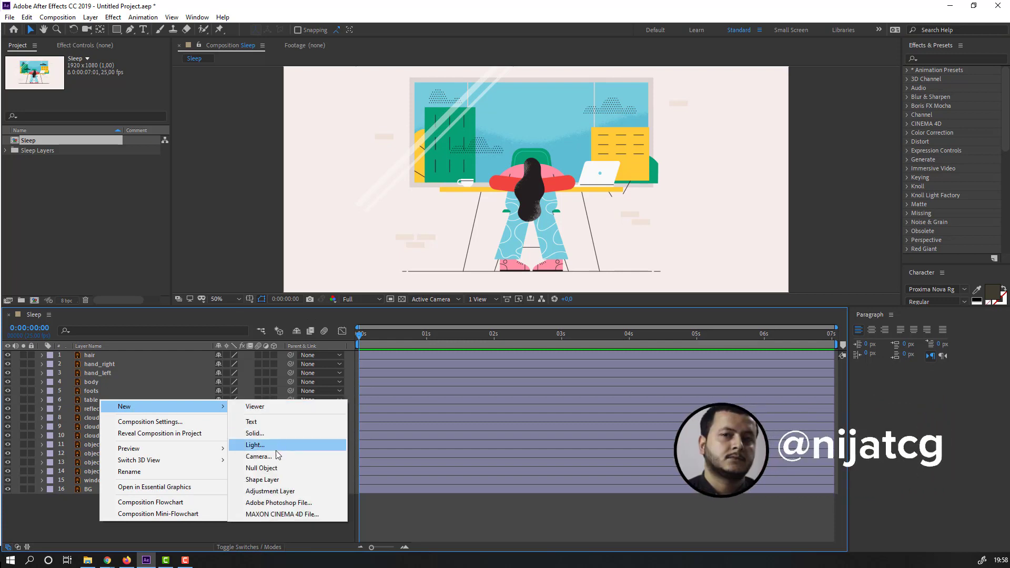
left_click(285, 468)
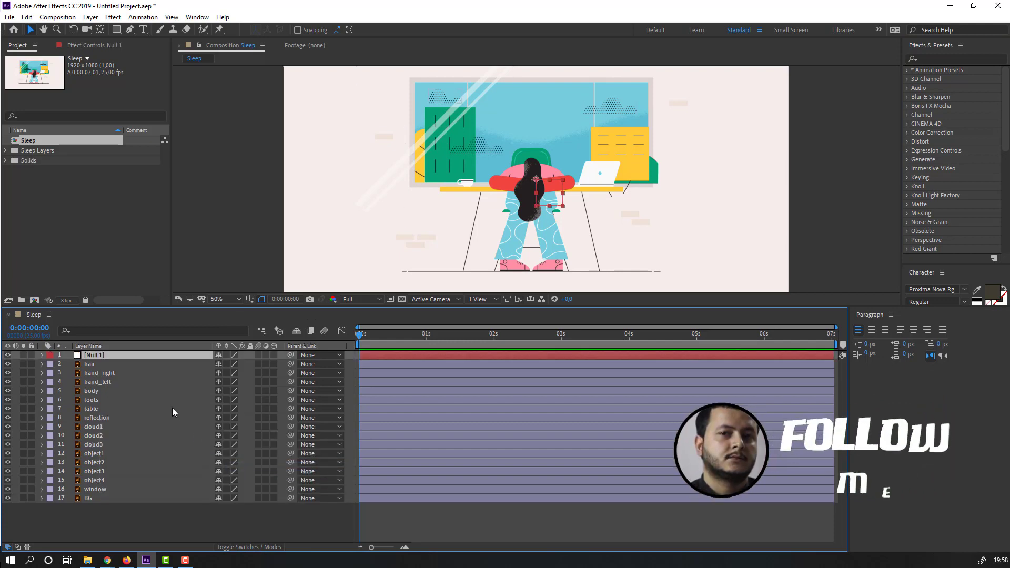
key("Return")
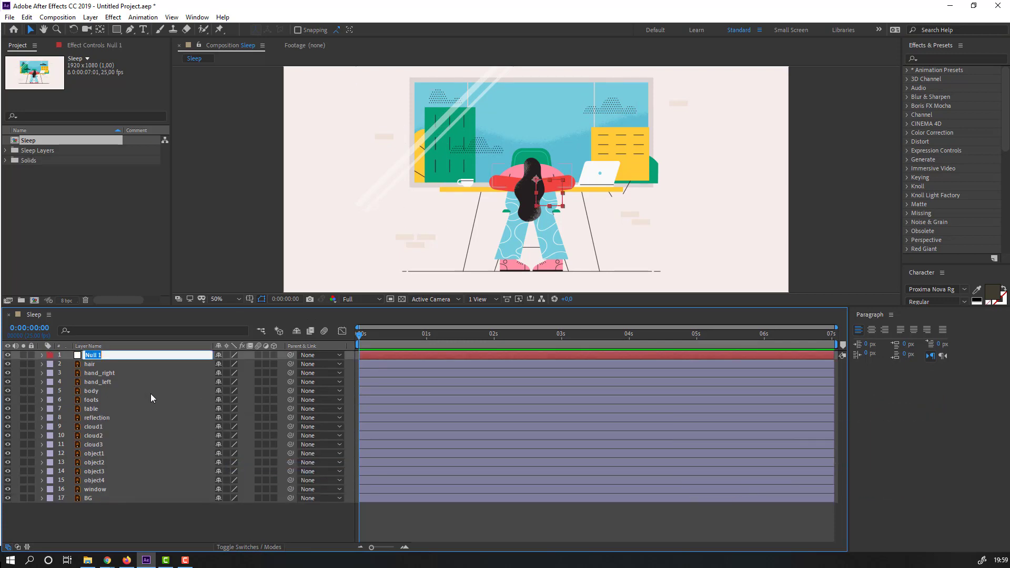
type("Camera")
key("Return")
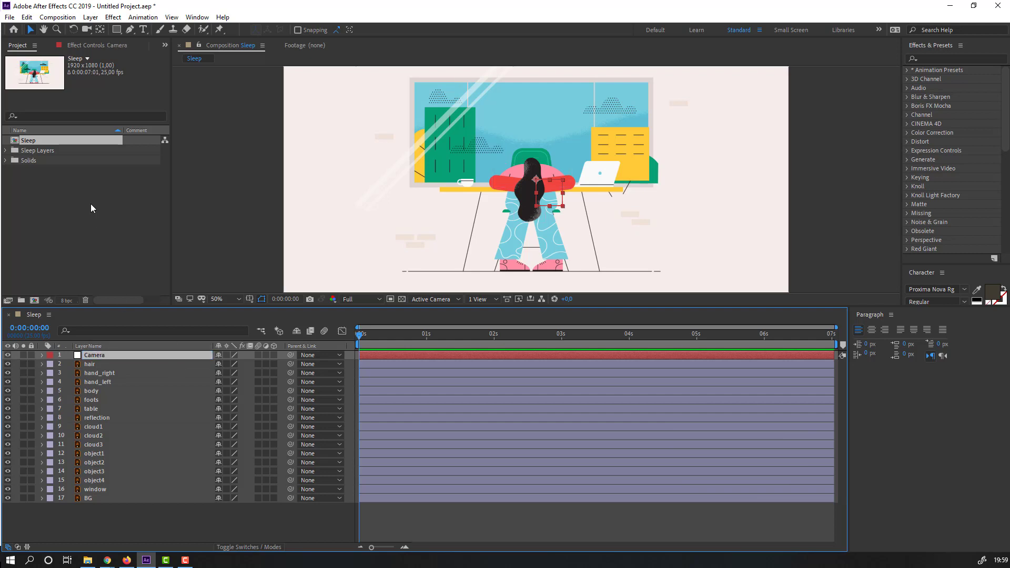
Reposition the Camera null's anchor point, then parent layers hair through BG to Camera.
left_click(100, 30)
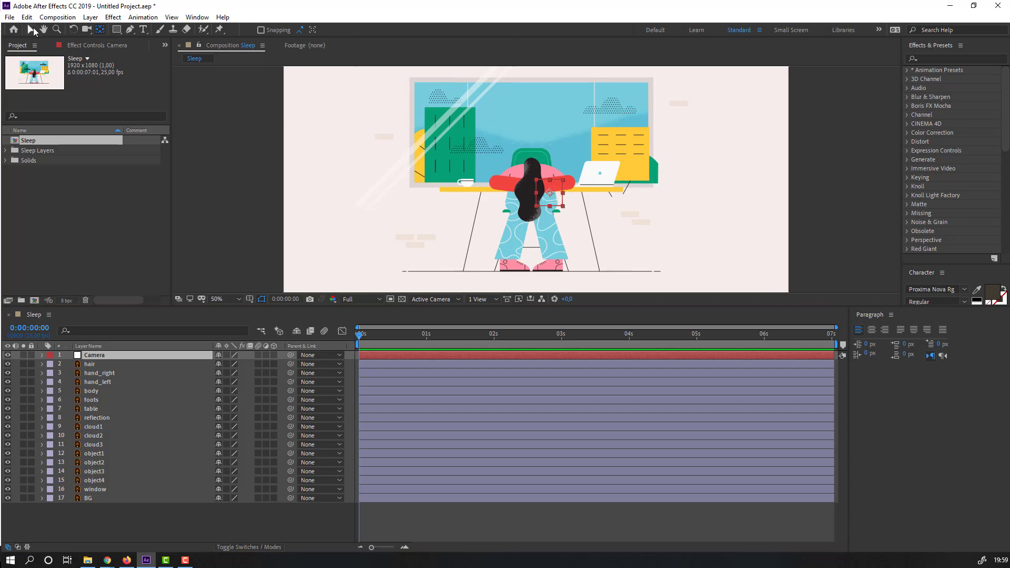
left_click(31, 29)
left_click_drag(96, 520, 118, 364)
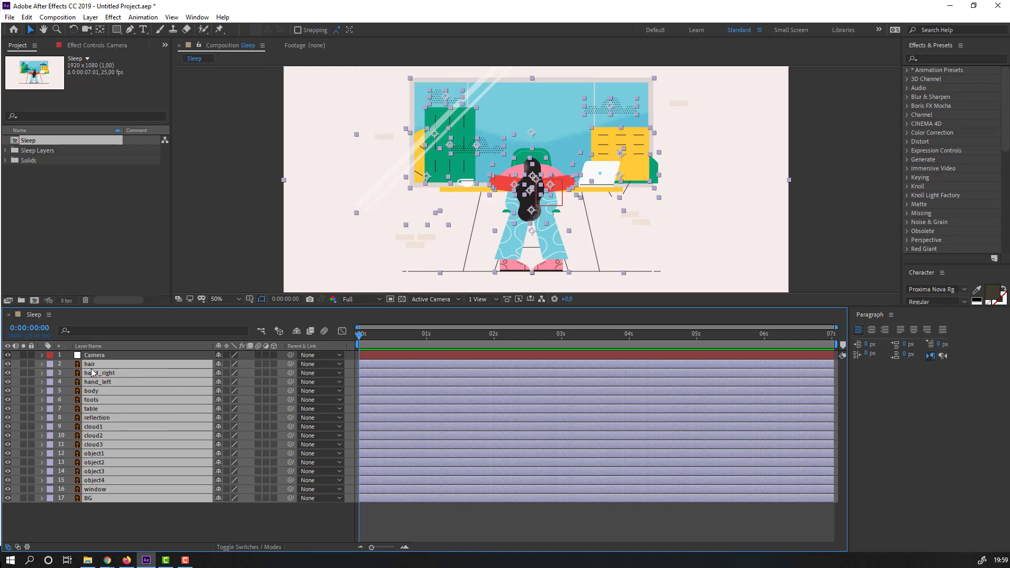
left_click_drag(290, 368, 94, 356)
left_click(91, 358)
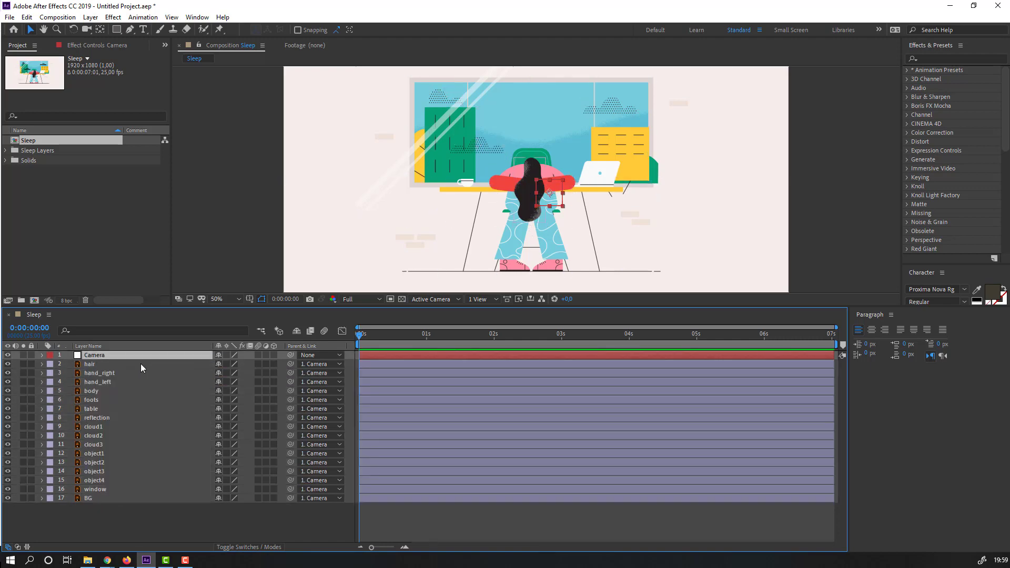
Keyframe the Camera's Scale at 0s, then set it to 137% near 2:17.
key("s")
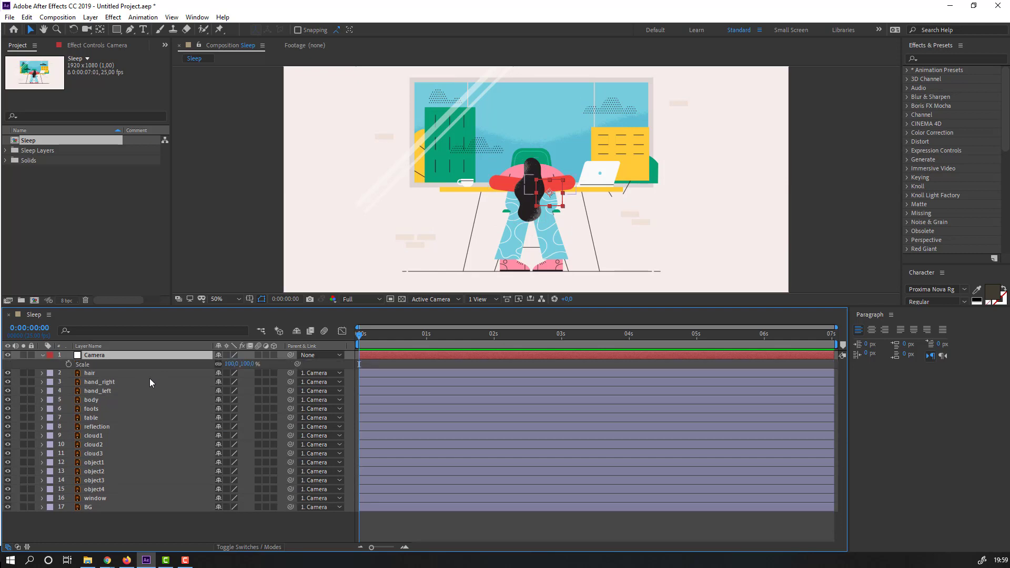
left_click(68, 364)
left_click(497, 335)
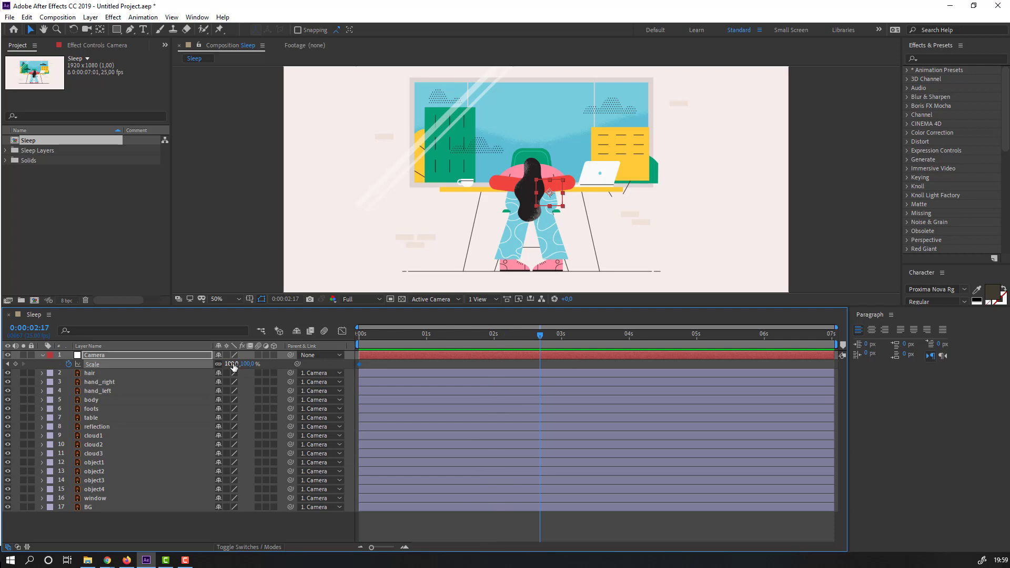
left_click_drag(233, 366, 253, 364)
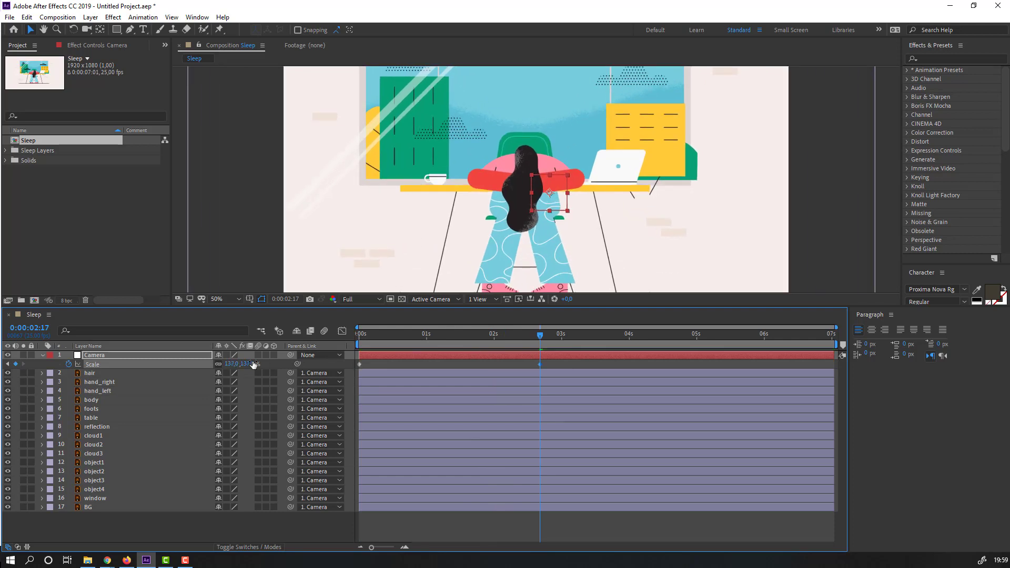
Apply Easy Ease to both Camera Scale keyframes and preview the zoom.
left_click_drag(468, 307, 468, 359)
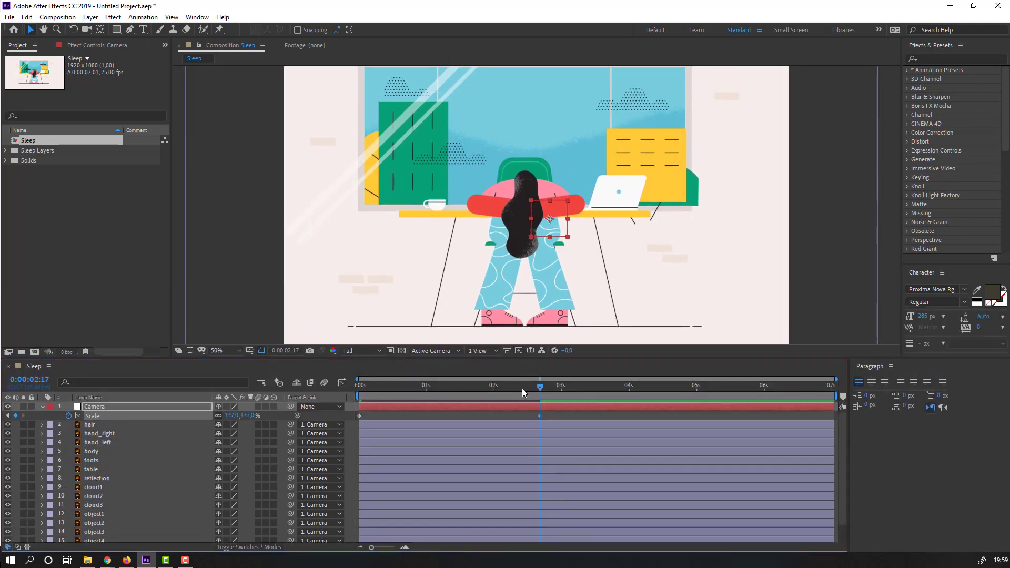
left_click_drag(521, 391, 354, 426)
right_click(359, 417)
mouse_move(459, 409)
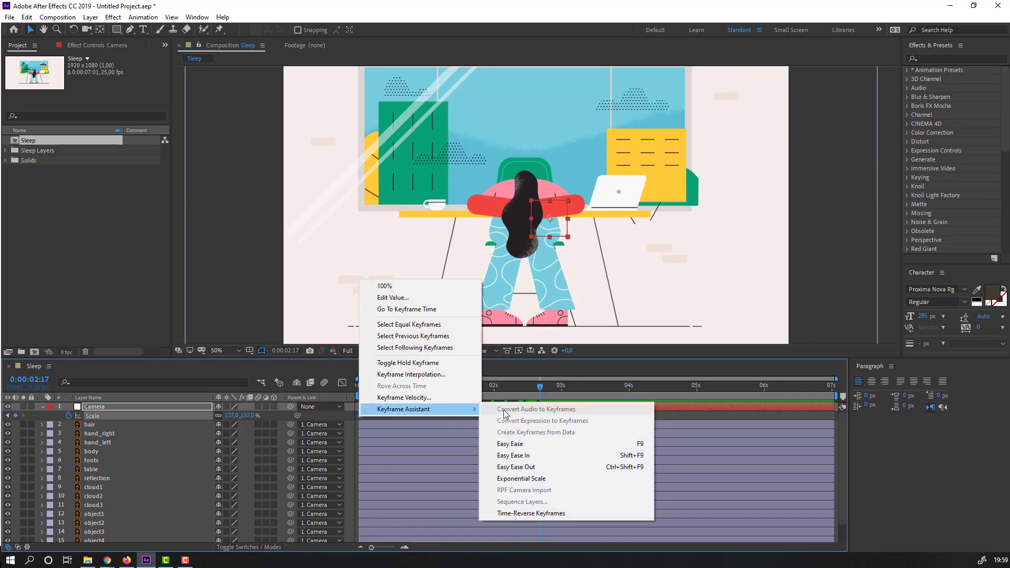
left_click(506, 444)
left_click(550, 418)
key("space")
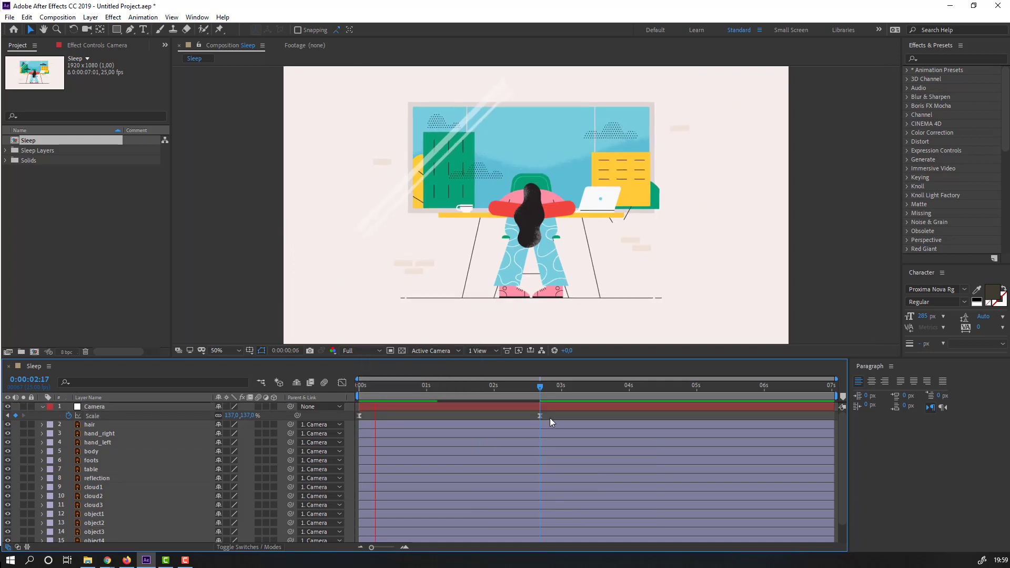
left_click_drag(556, 415, 345, 418)
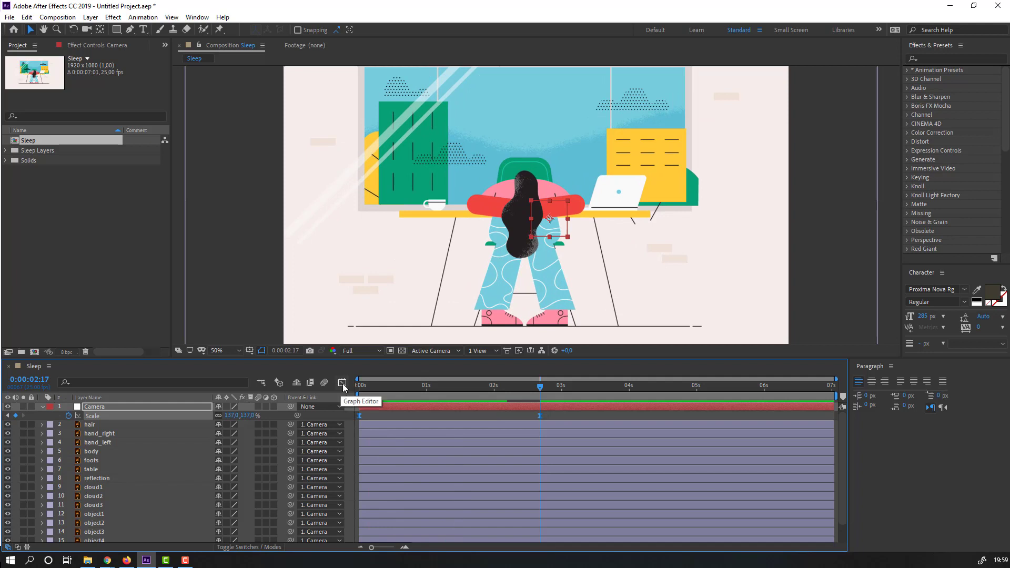
In the Graph Editor, reshape the 2:17 keyframe's influence so the zoom starts fast and settles gently.
left_click(342, 383)
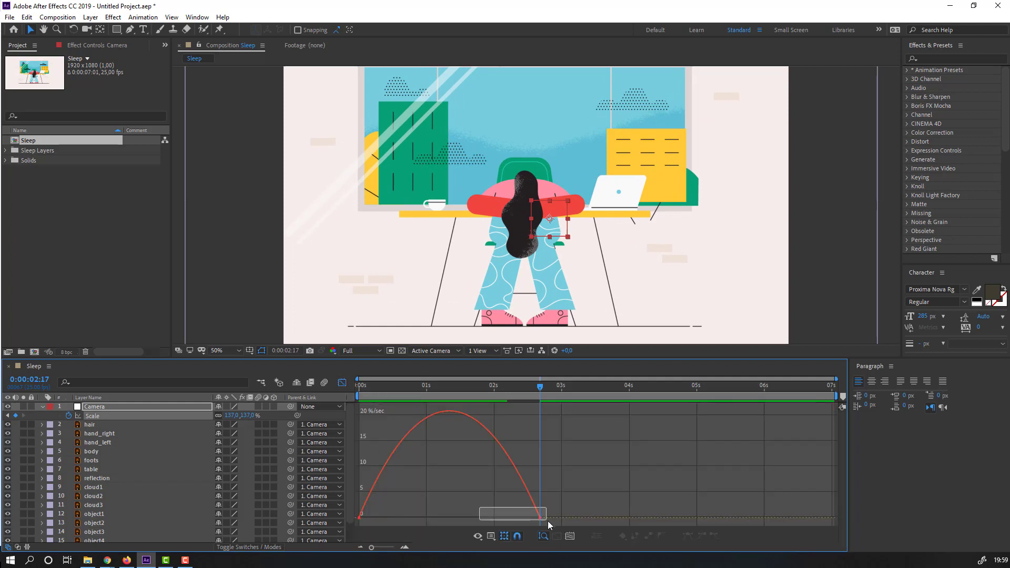
left_click_drag(548, 520, 458, 519)
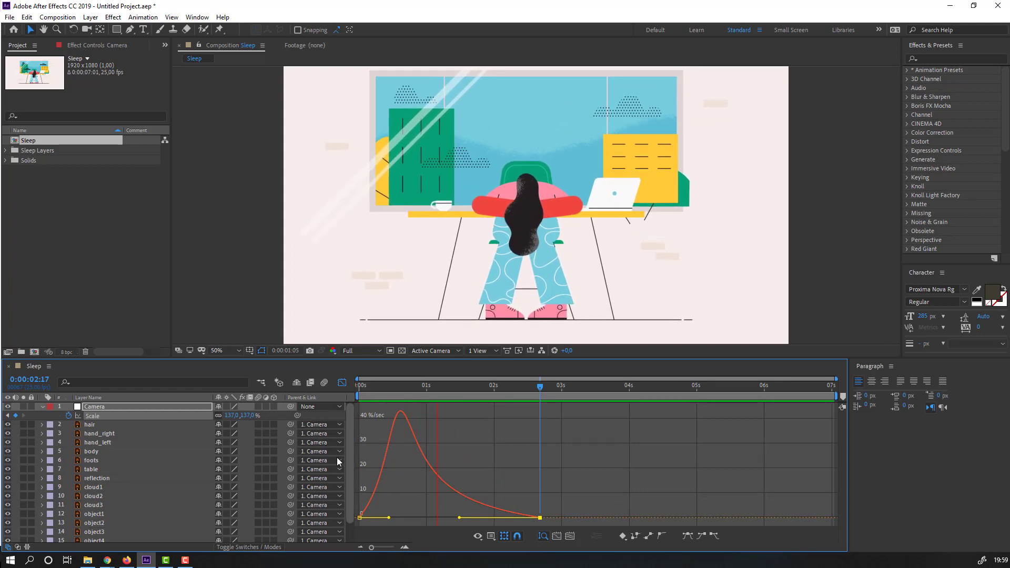
left_click(342, 383)
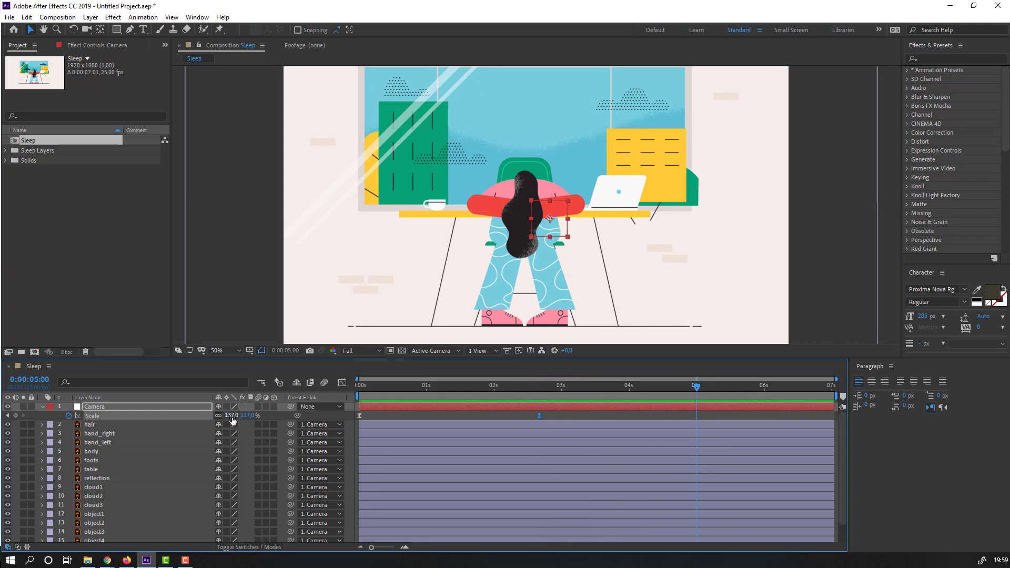
Add a Camera Scale keyframe of 100% at 5 seconds.
type("100")
key("Return")
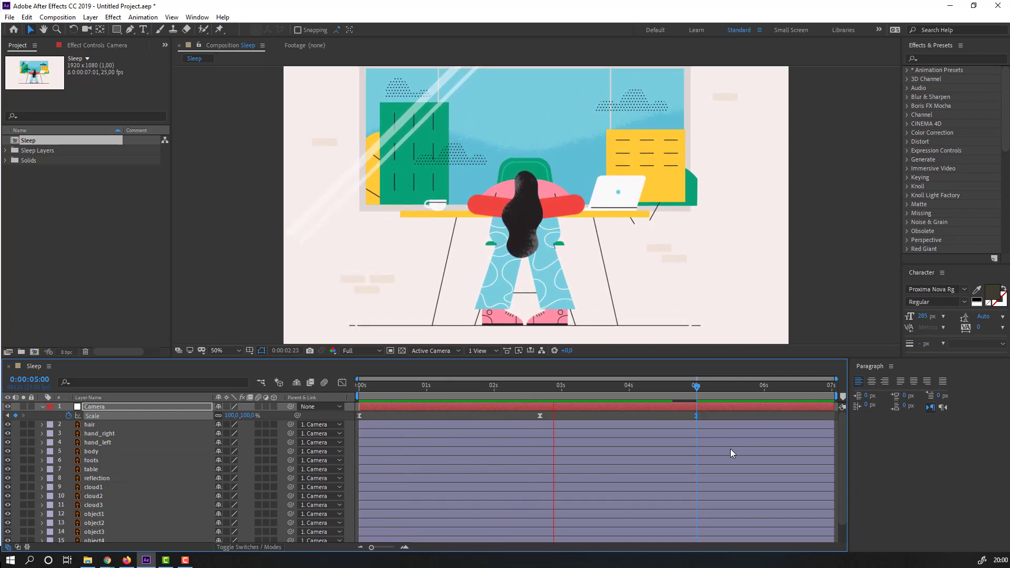
key("space")
Lengthen the easing into the 5-second keyframe in the Graph Editor and preview.
left_click_drag(706, 417, 349, 418)
left_click(343, 382)
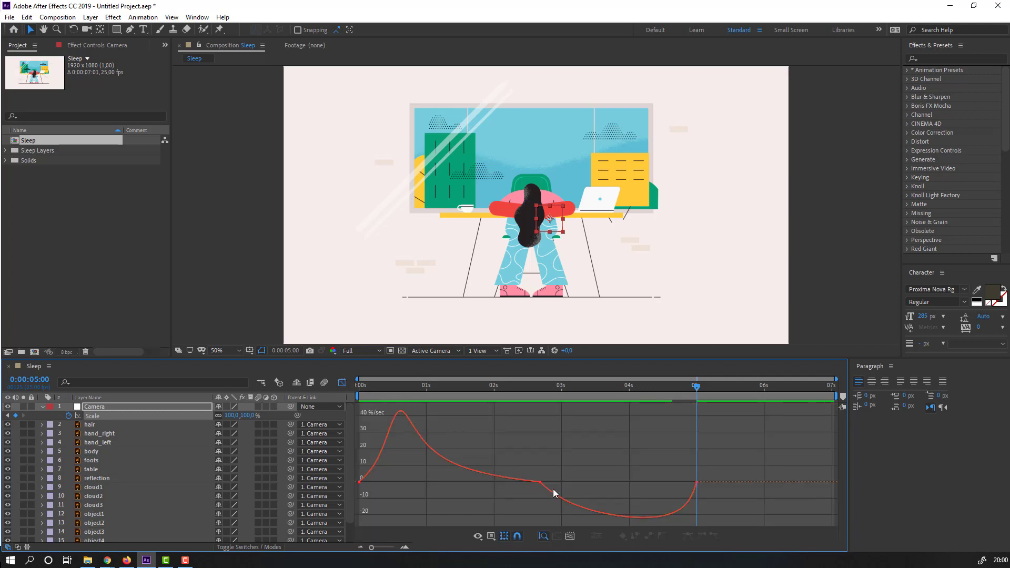
left_click(542, 480)
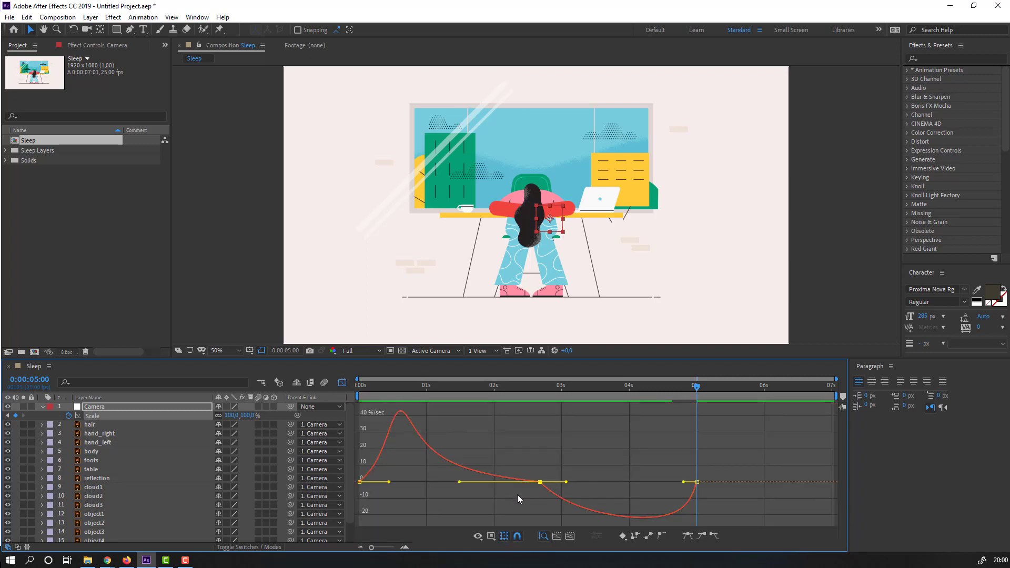
left_click_drag(683, 482, 620, 482)
key("space")
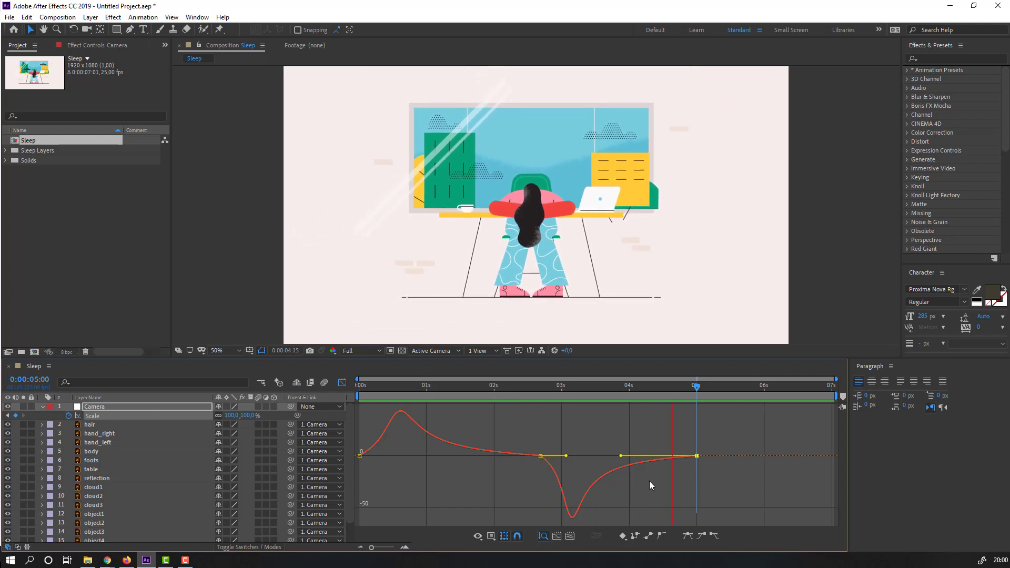
key("space")
left_click(342, 382)
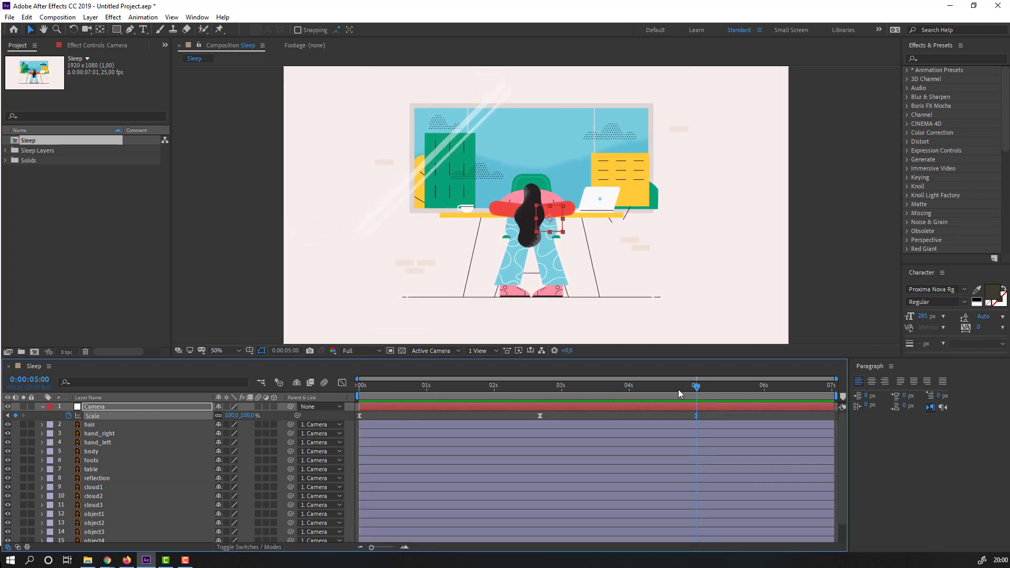
Move the work area end to about 5 seconds and preview the camera zoom.
left_click_drag(679, 393, 648, 394)
left_click_drag(838, 396, 711, 396)
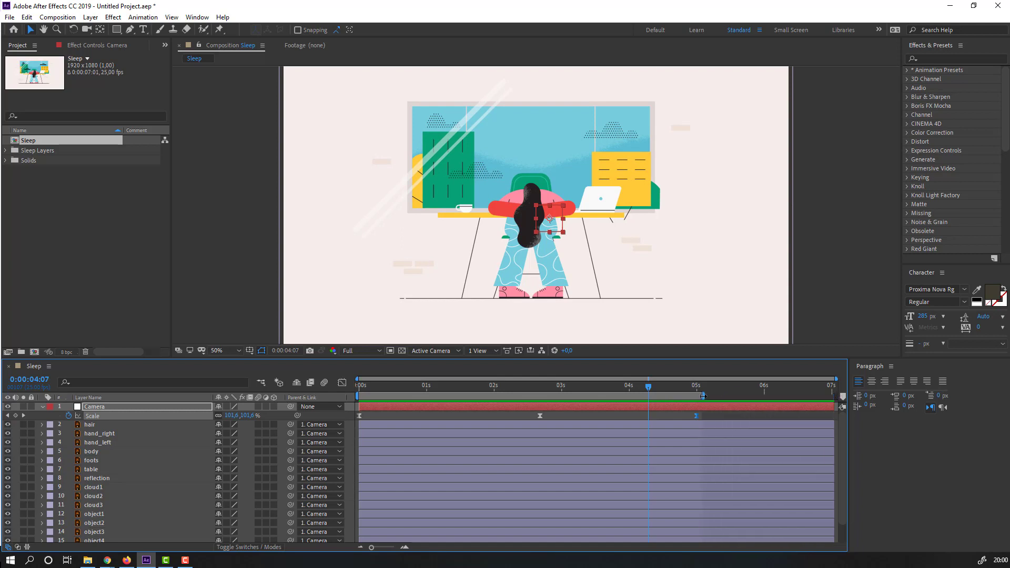
key("space")
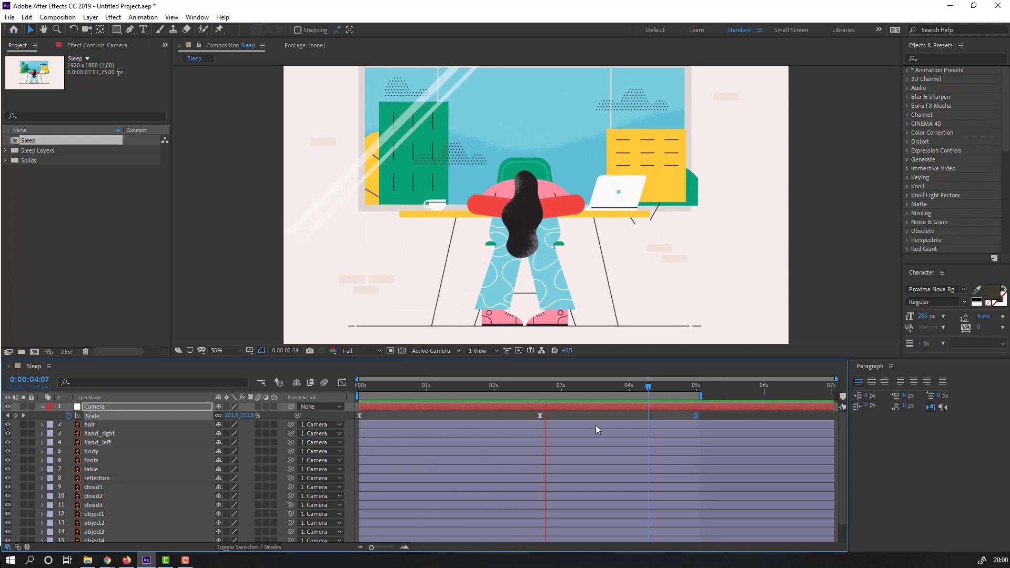
key("space")
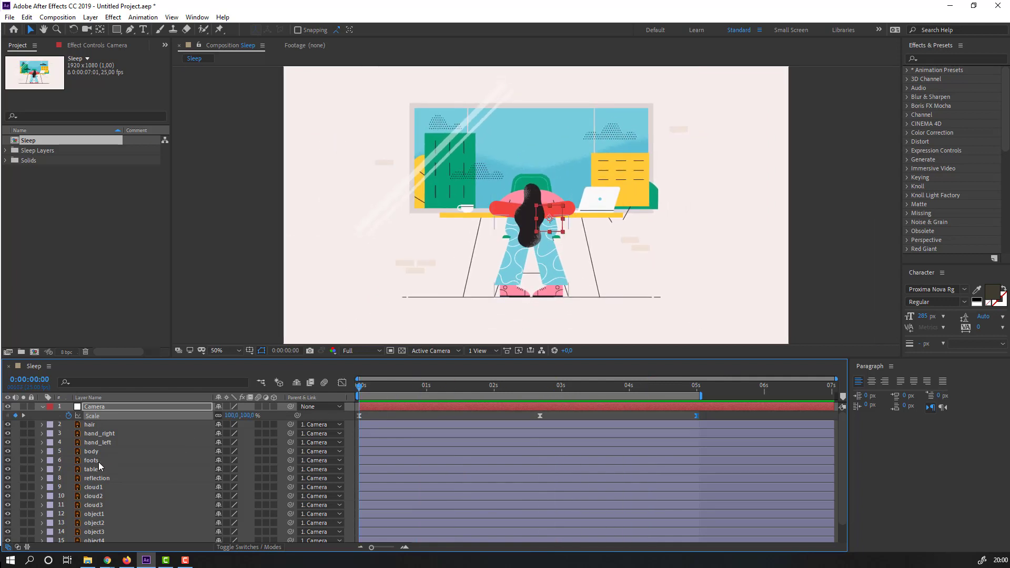
Solo the hair layer and apply the Wave Warp effect to it.
left_click(90, 424)
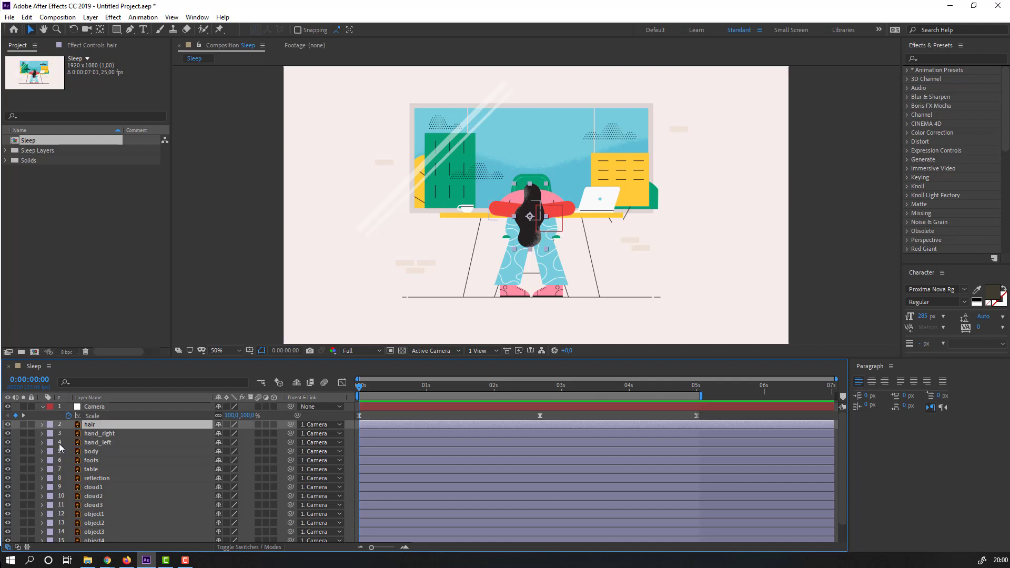
left_click(24, 424)
key("period")
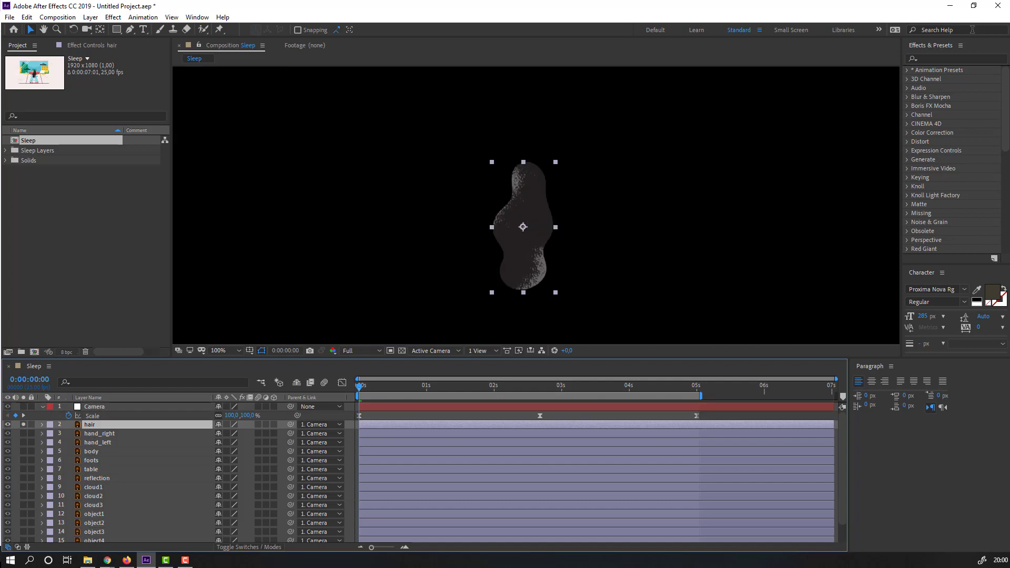
left_click(954, 57)
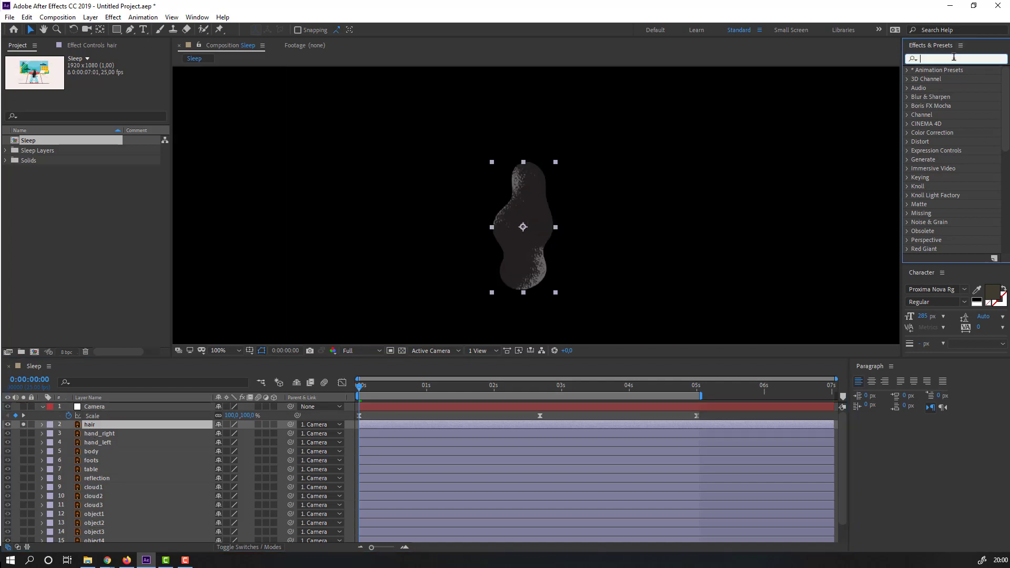
type("wave")
left_click_drag(943, 83, 930, 94)
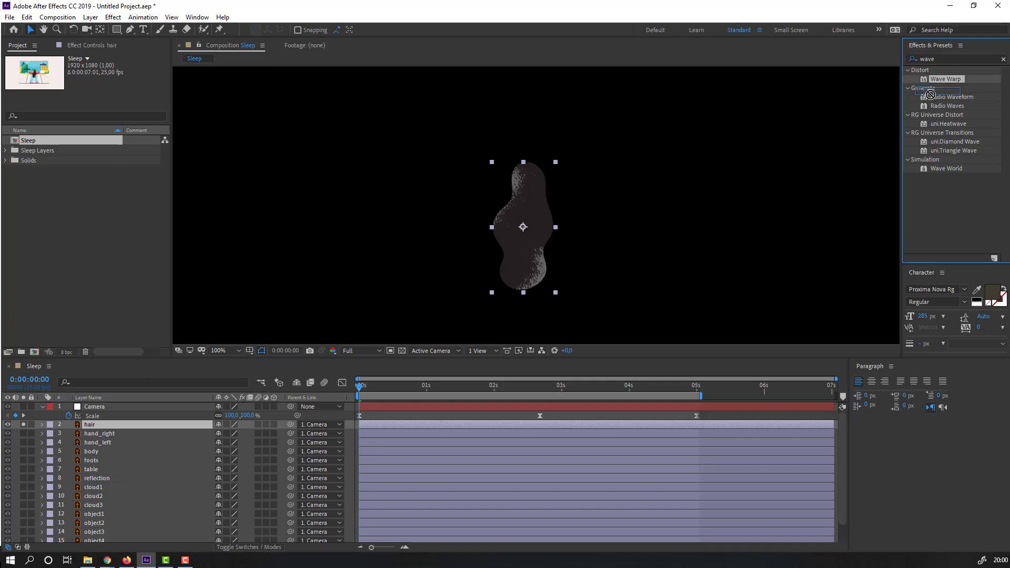
left_click_drag(554, 182, 532, 184)
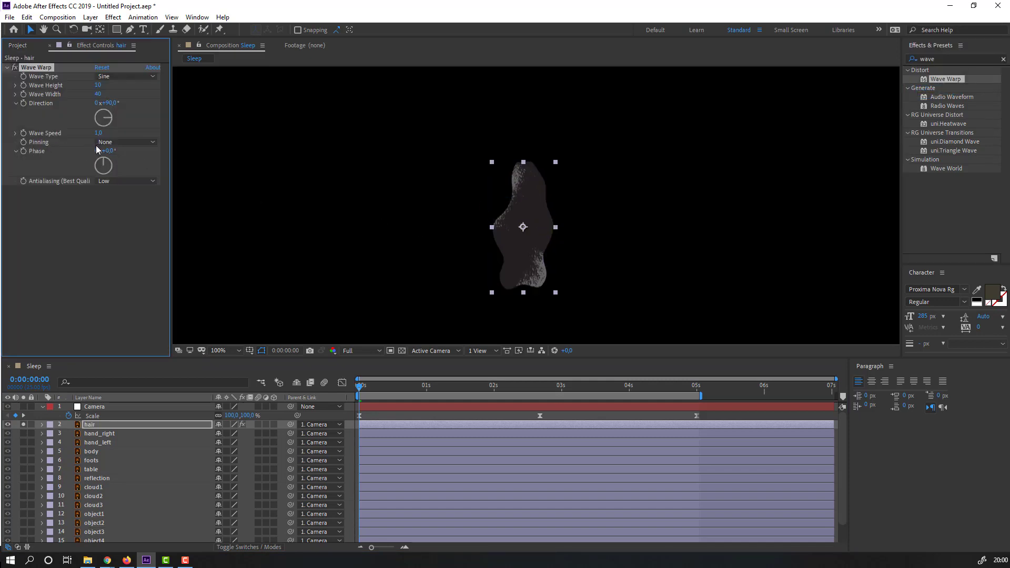
Set Wave Warp's pinning to All Edges and preview the hair wave.
left_click(105, 142)
left_click(137, 166)
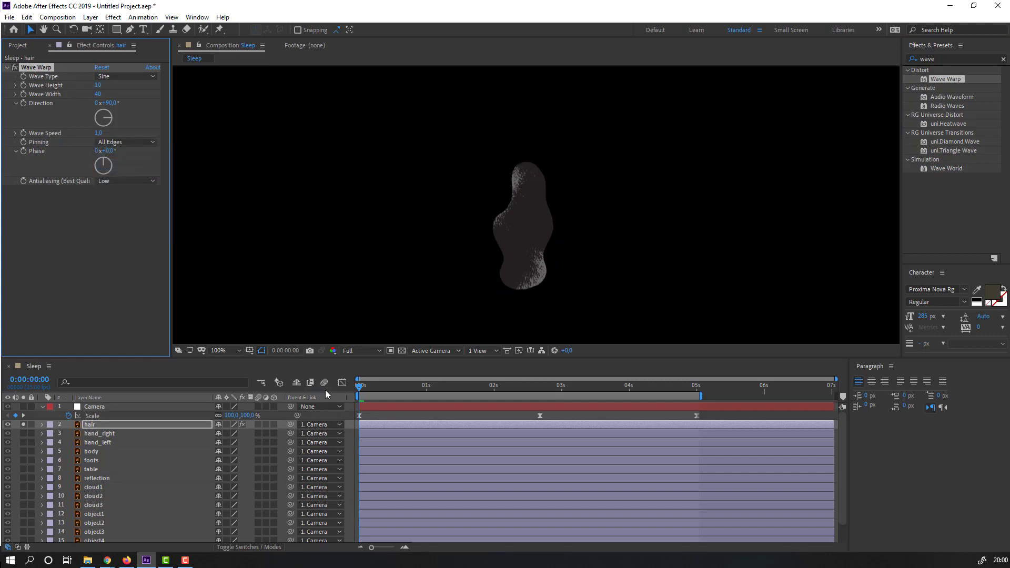
key("space")
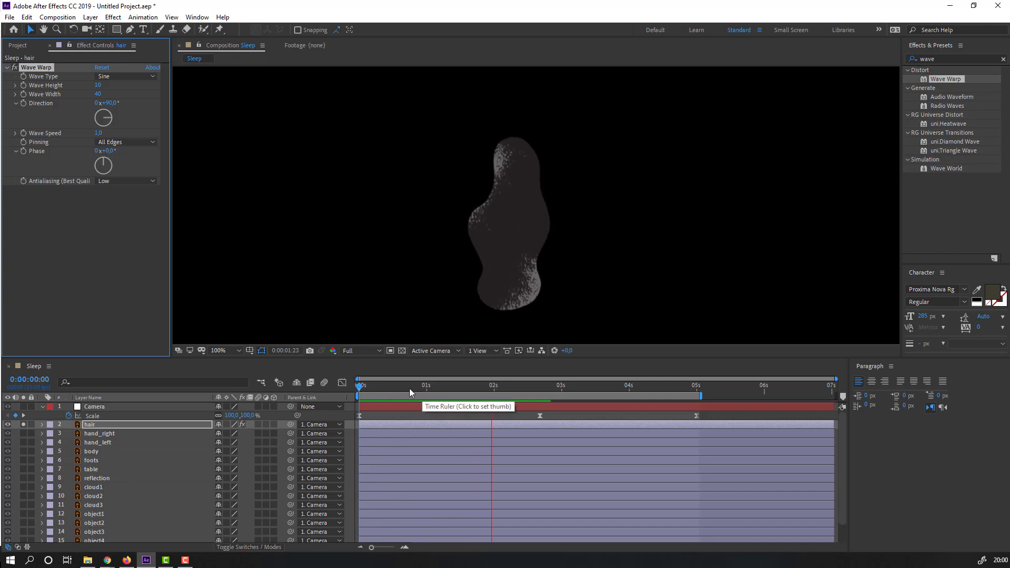
left_click_drag(409, 388, 449, 380)
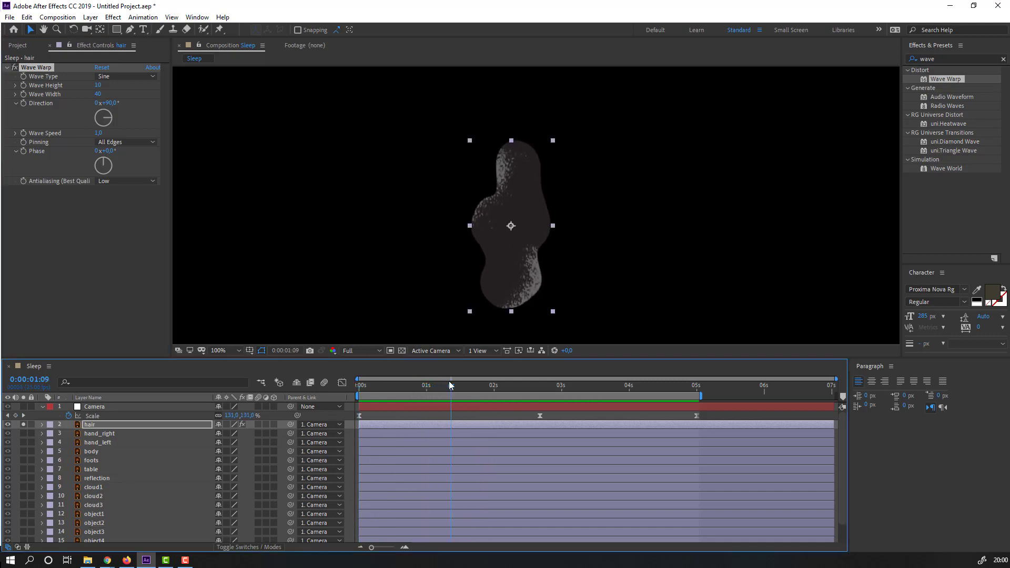
Adjust Wave Warp height and width, ending with Wave Height 10, previewing each change.
left_click(97, 85)
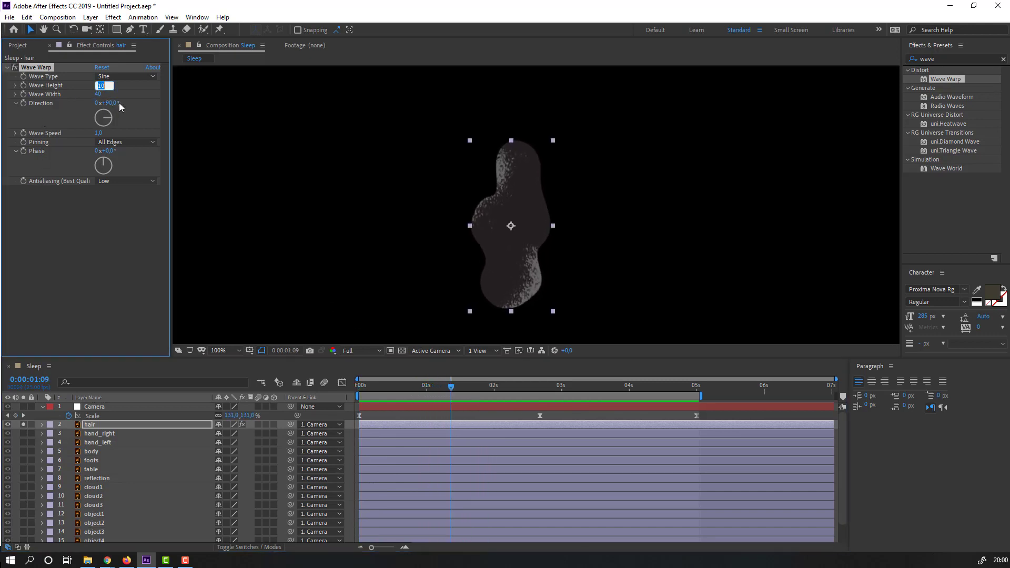
key("Return")
key("space")
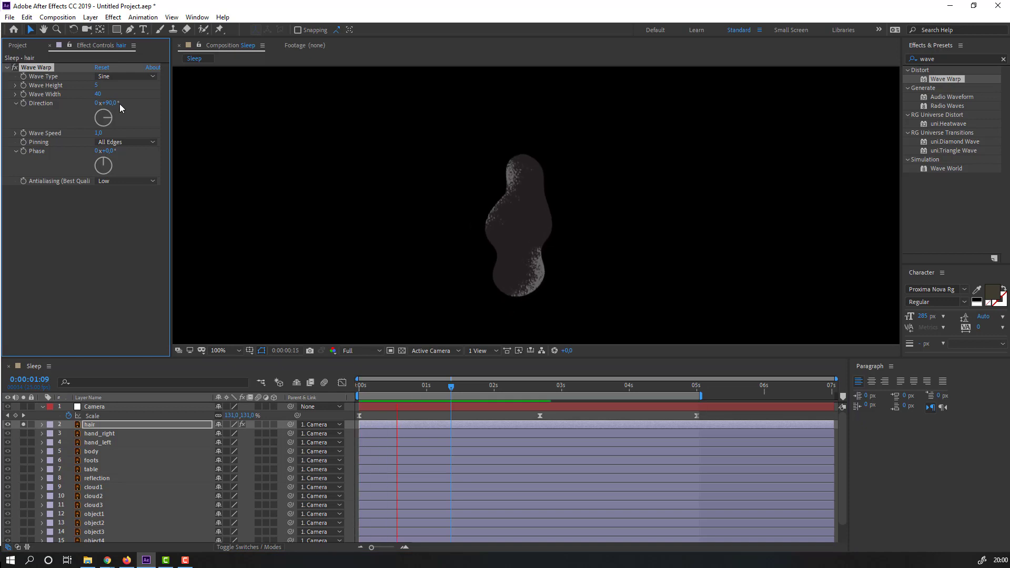
key("space")
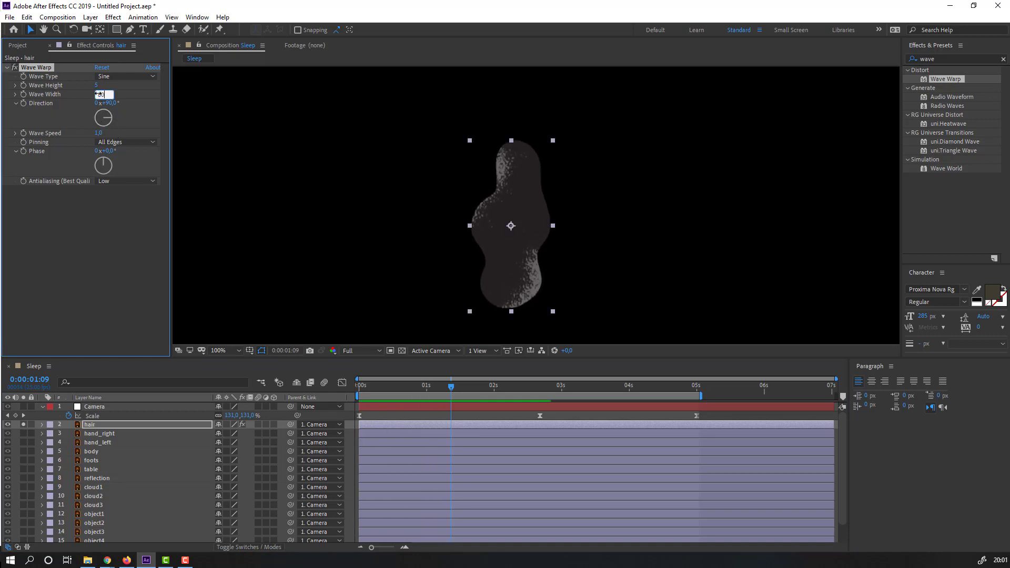
type("30")
key("Return")
key("space")
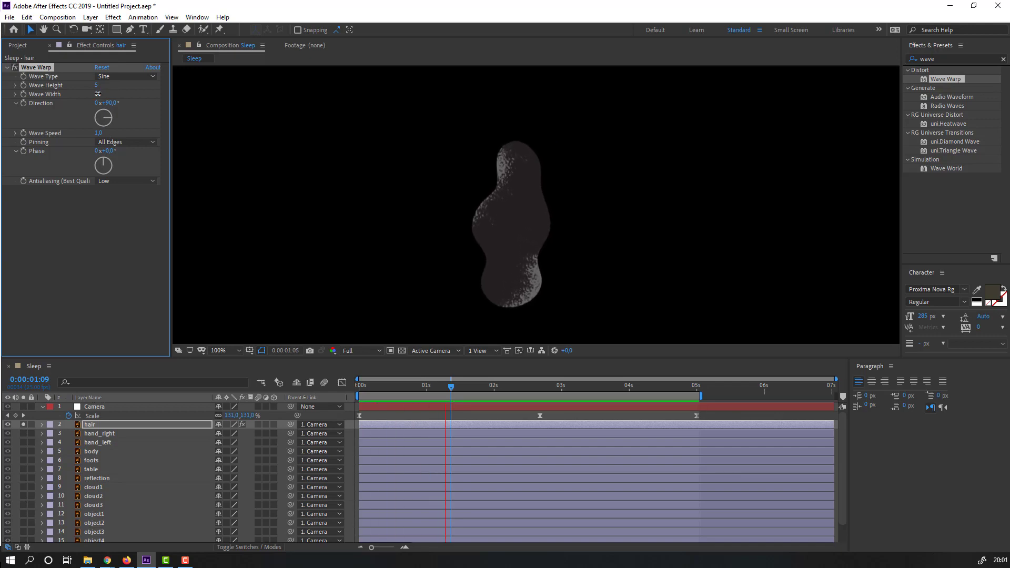
key("space")
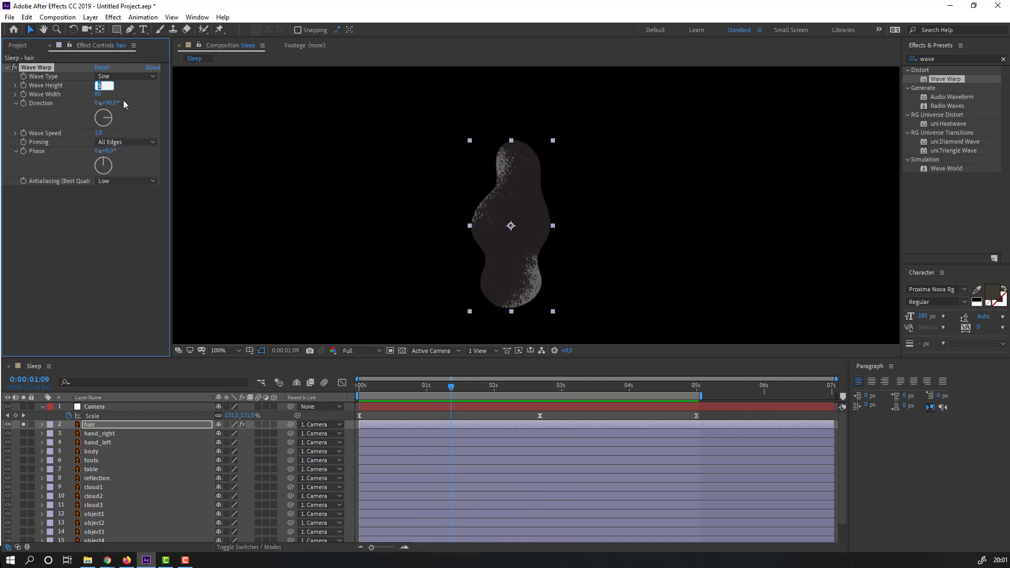
key("Return")
key("space")
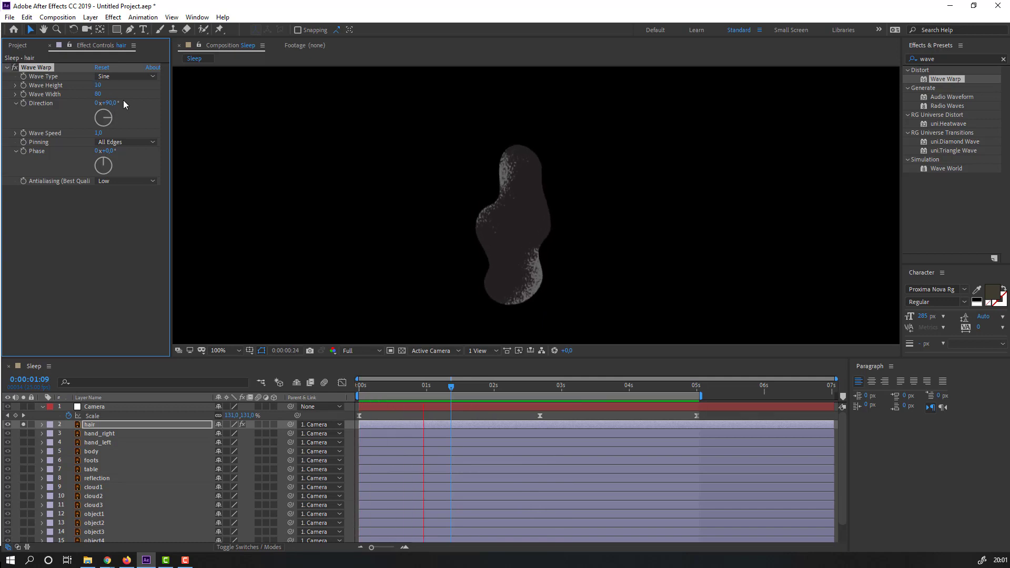
Unsolo the hair layer and preview the wave within the full scene.
left_click(24, 424)
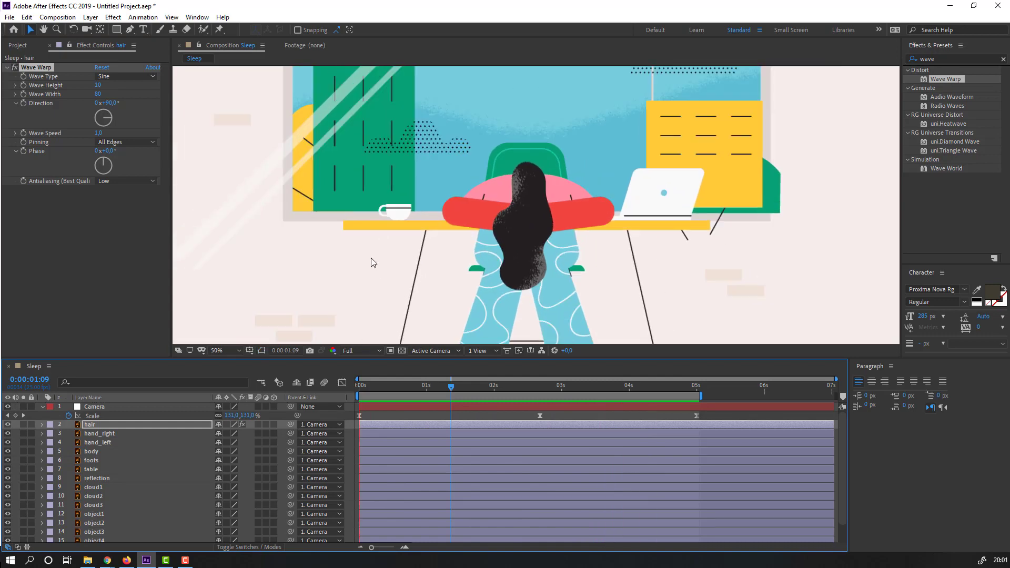
key("comma")
key("comma")
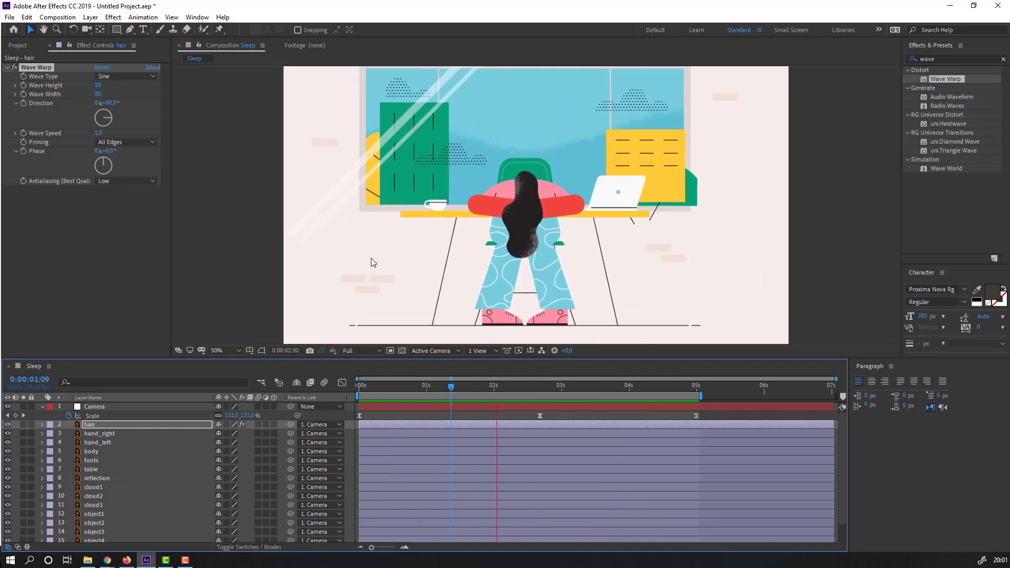
key("space")
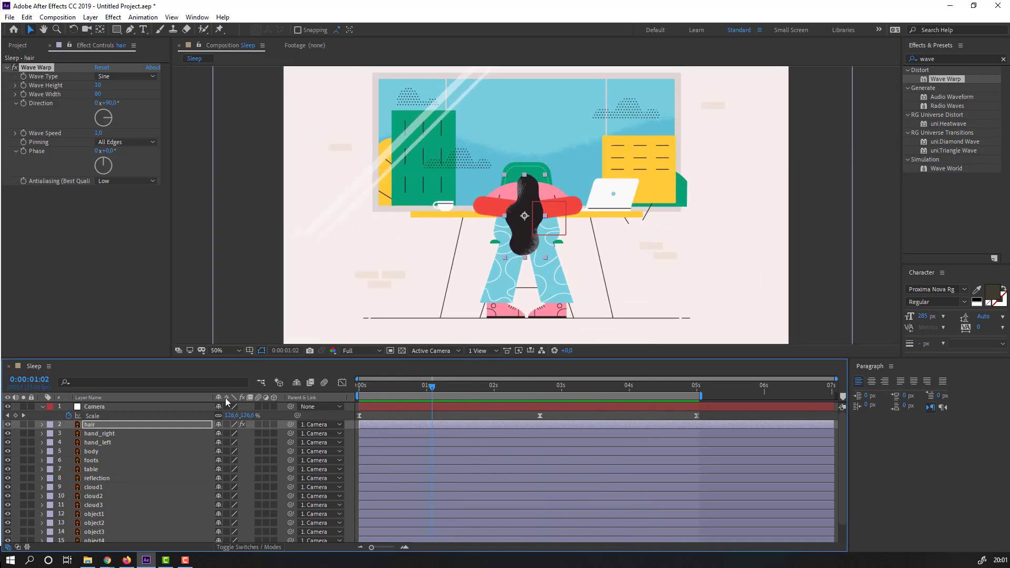
Move the hair layer's anchor point to the top of the hair with Pan Behind.
left_click(97, 426)
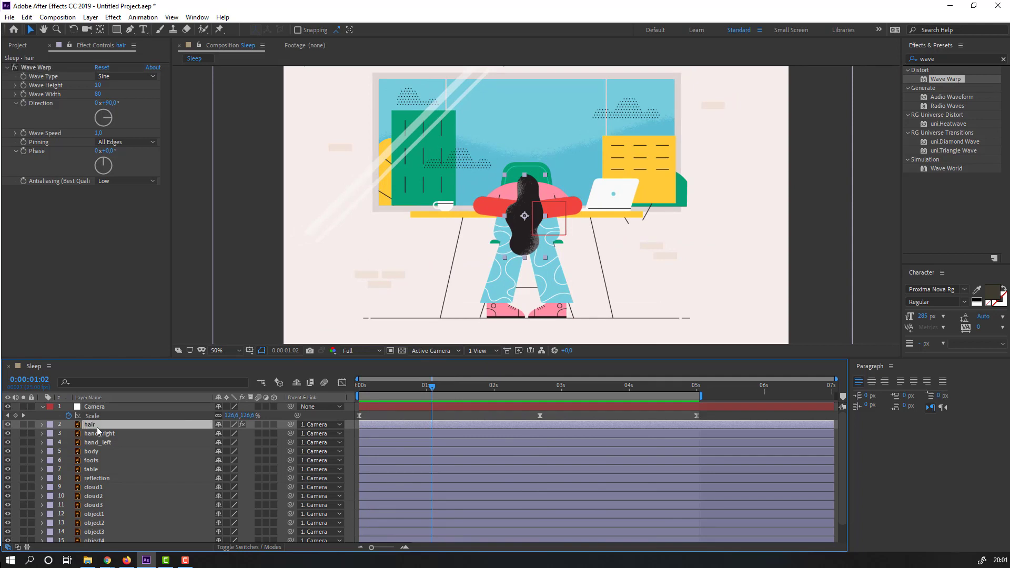
left_click(100, 32)
scroll(527, 222, "up", 2)
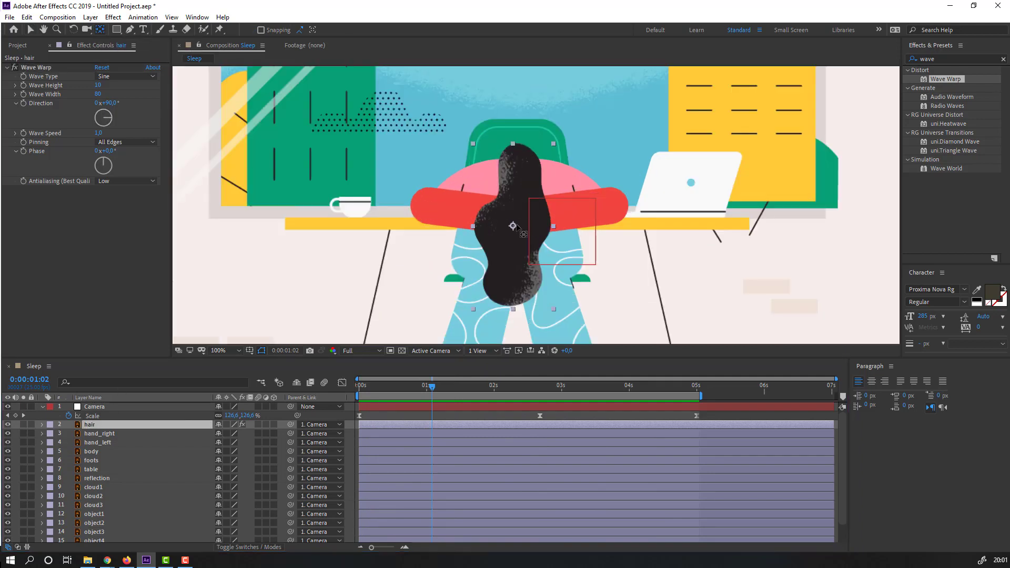
scroll(521, 154, "down", 2)
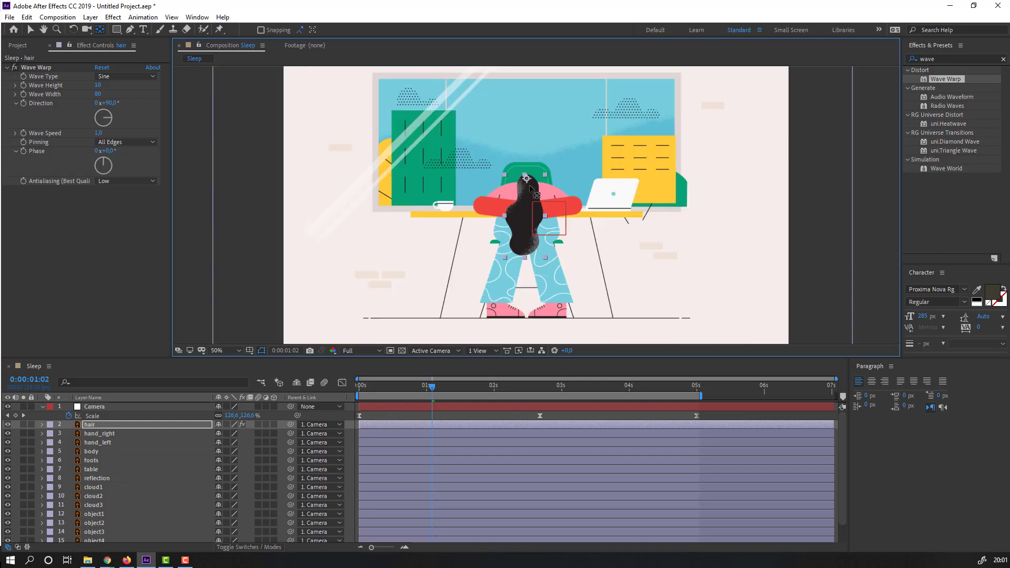
left_click(30, 30)
key("period")
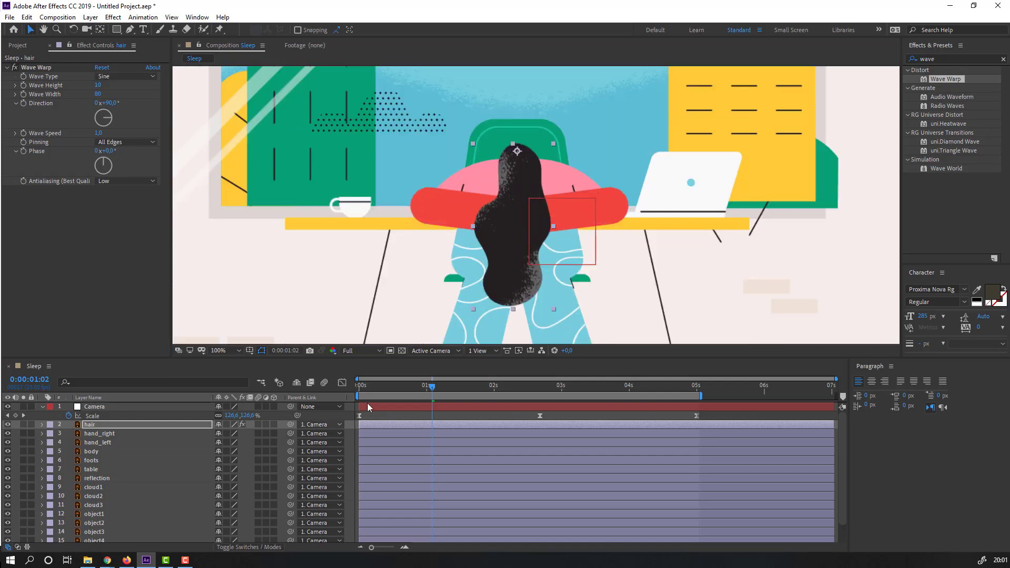
left_click_drag(382, 388, 343, 390)
Keyframe hair Rotation at 0° at the start and 19° at 1:11.
left_click(98, 426)
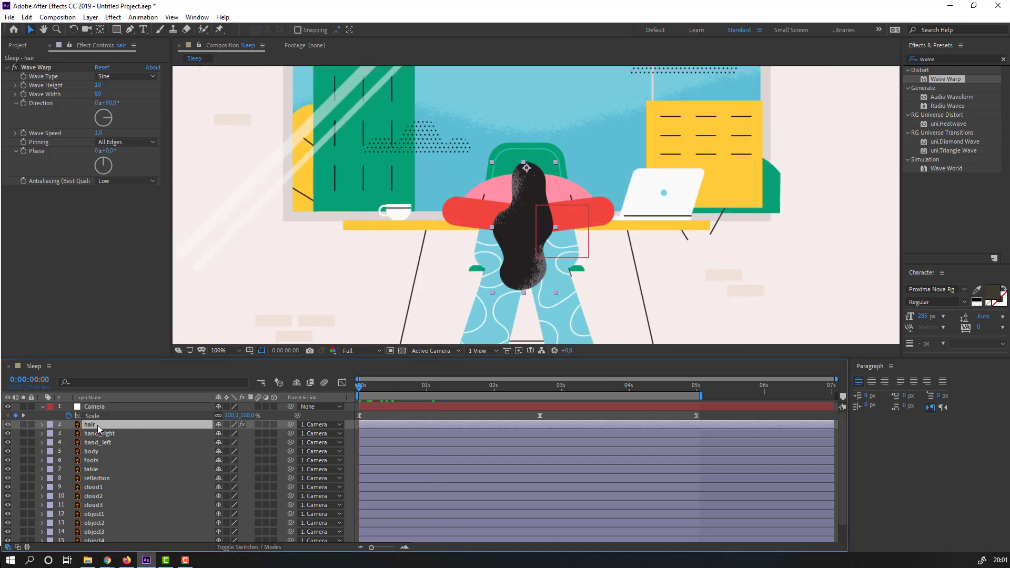
key("r")
left_click(68, 435)
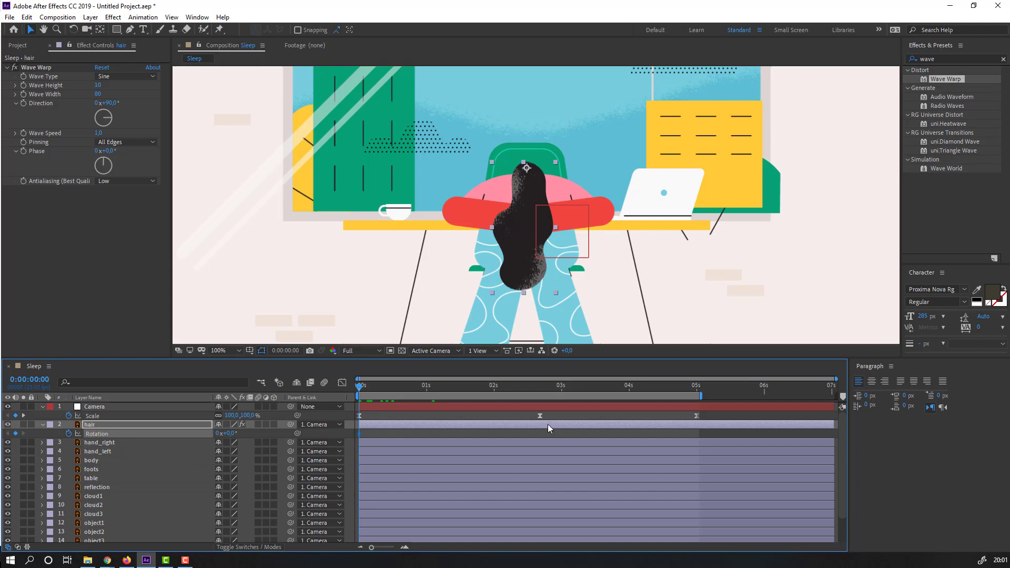
left_click_drag(362, 385, 457, 396)
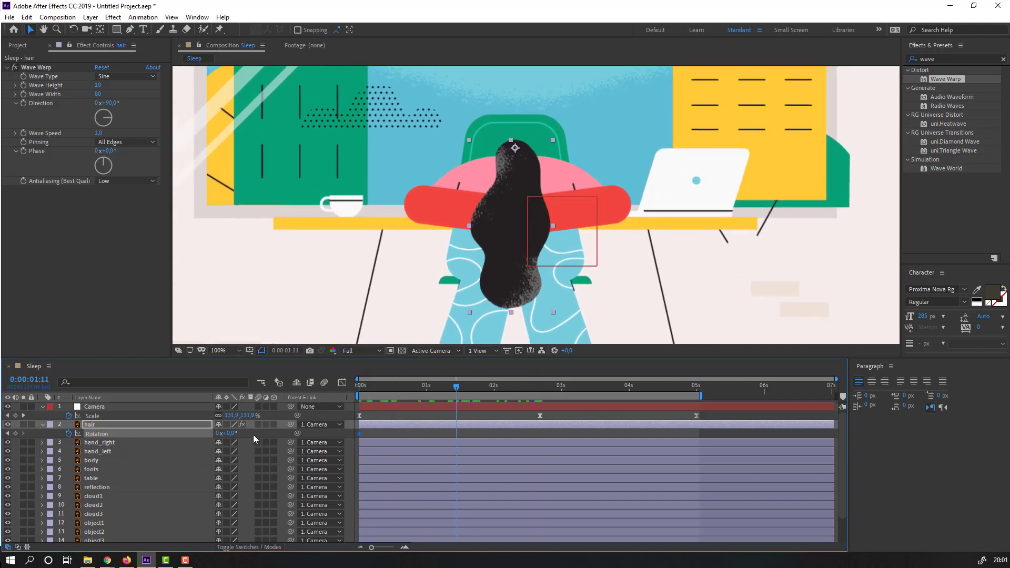
left_click_drag(229, 434, 238, 433)
left_click(459, 426)
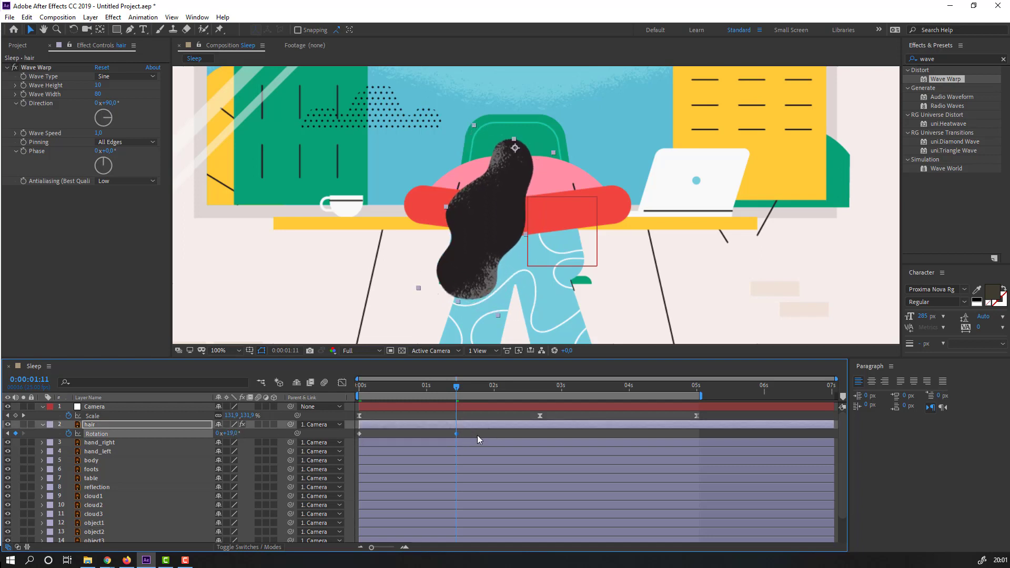
Apply Easy Ease to the hair Rotation keyframes and preview the swing.
right_click(359, 434)
mouse_move(421, 427)
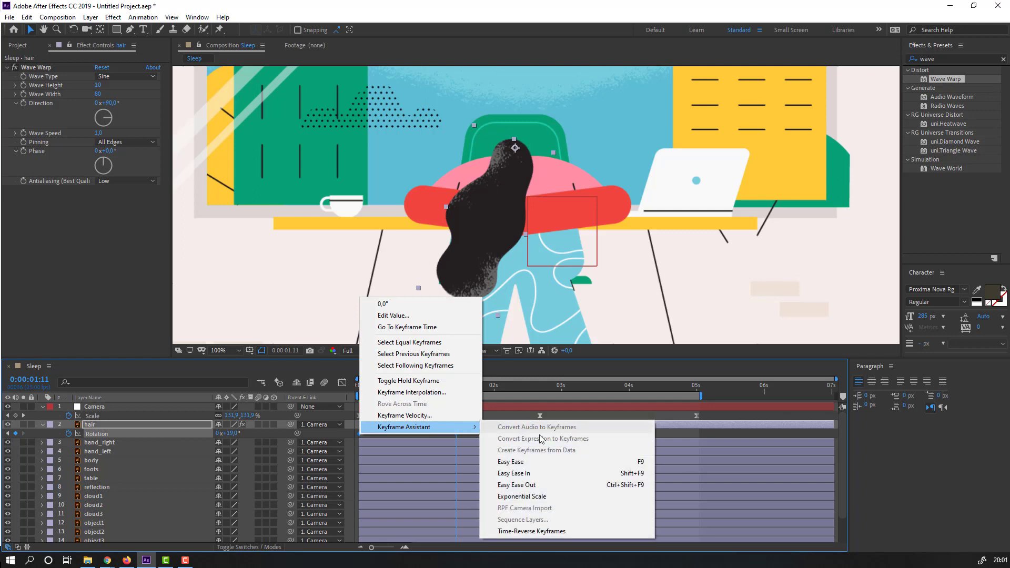
left_click(509, 461)
left_click(505, 438)
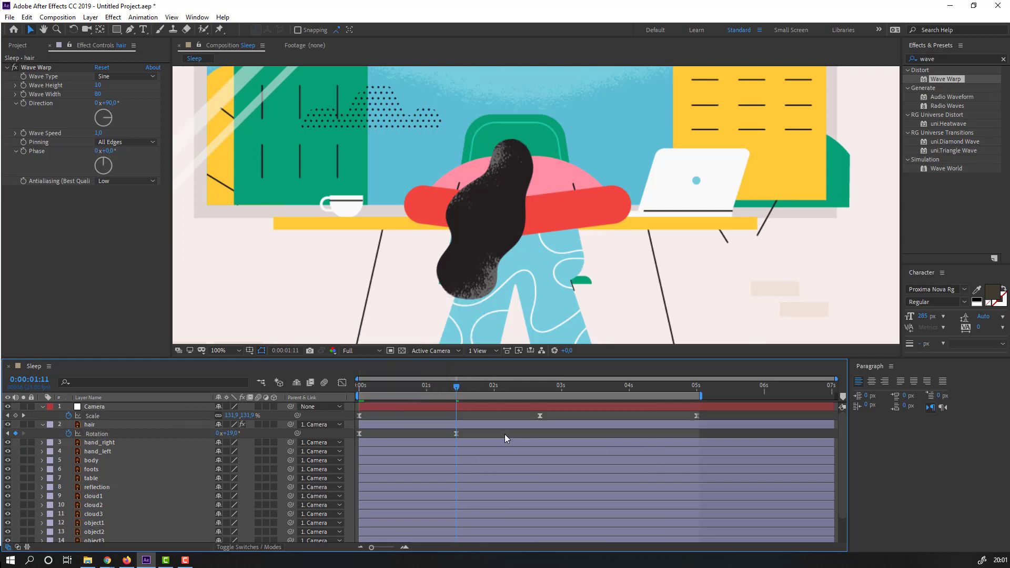
key("space")
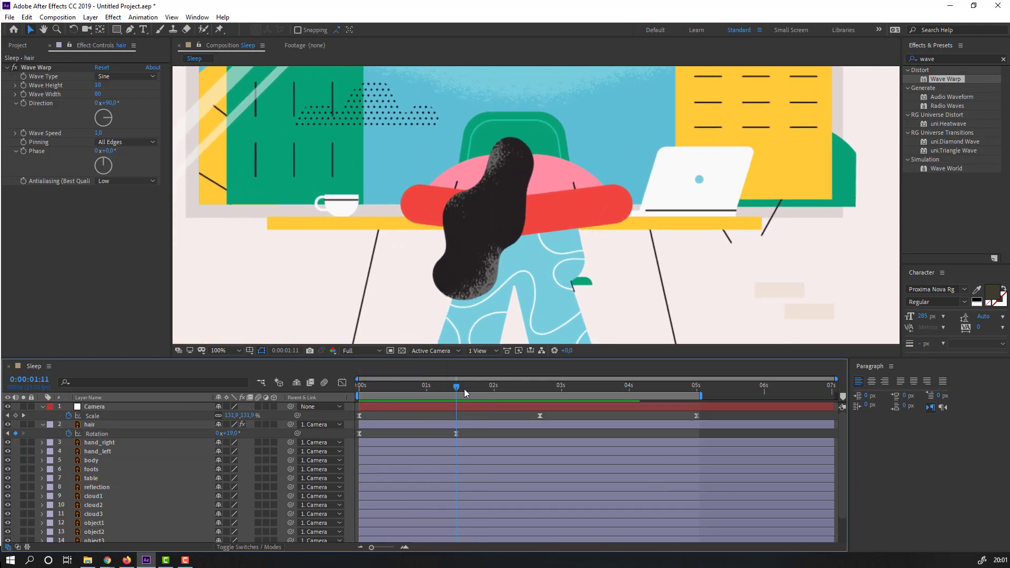
Pull the rotation speed handle in the Graph Editor so the swing peaks early.
left_click_drag(475, 432, 353, 440)
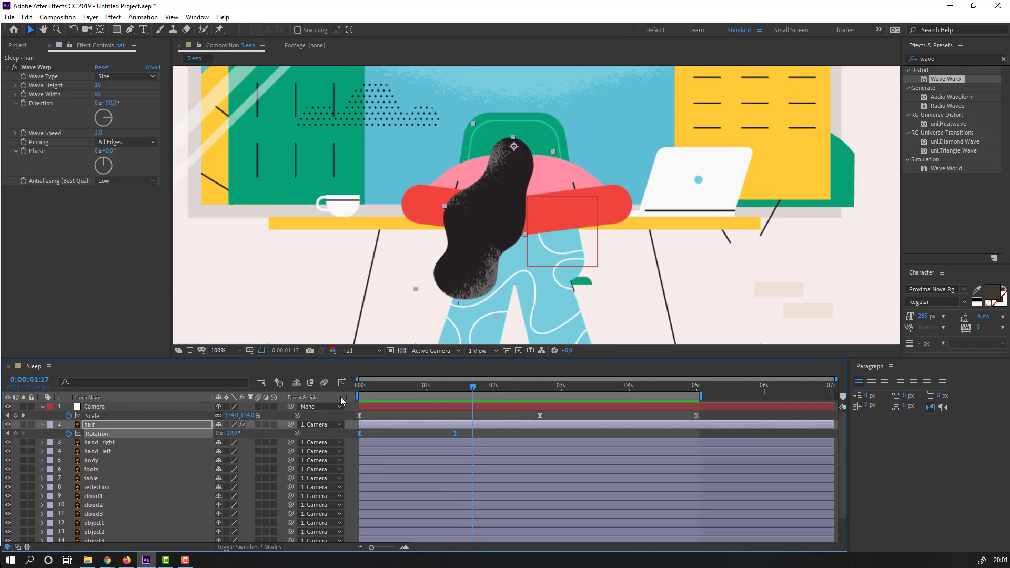
left_click(341, 383)
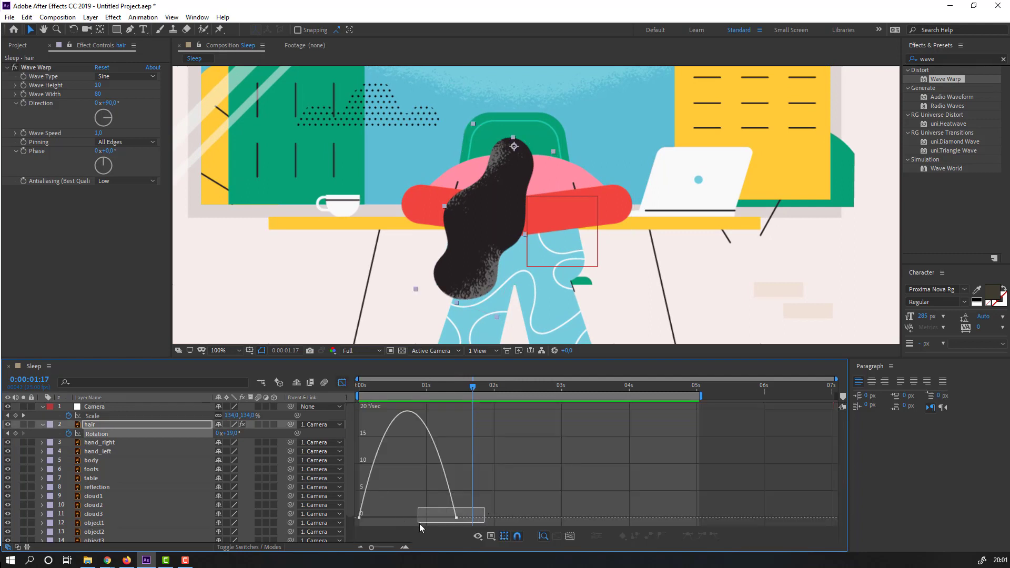
left_click_drag(418, 522, 417, 517)
key("space")
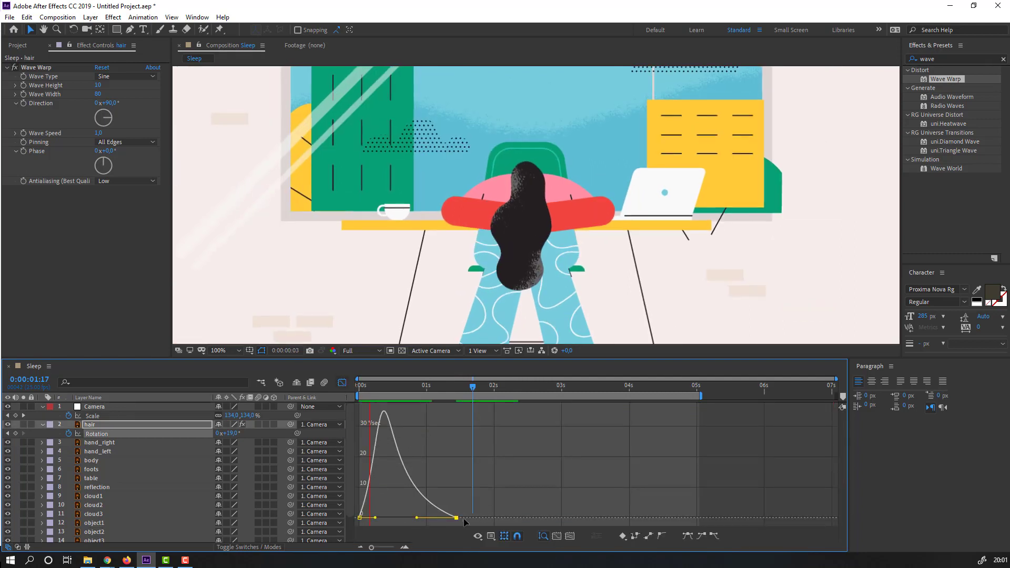
left_click(342, 384)
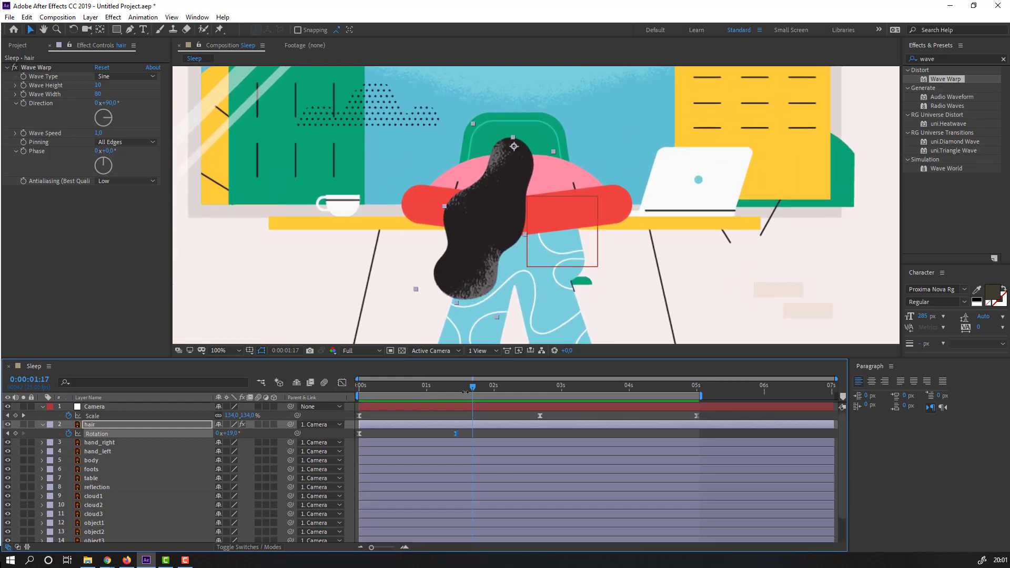
left_click_drag(445, 387, 507, 386)
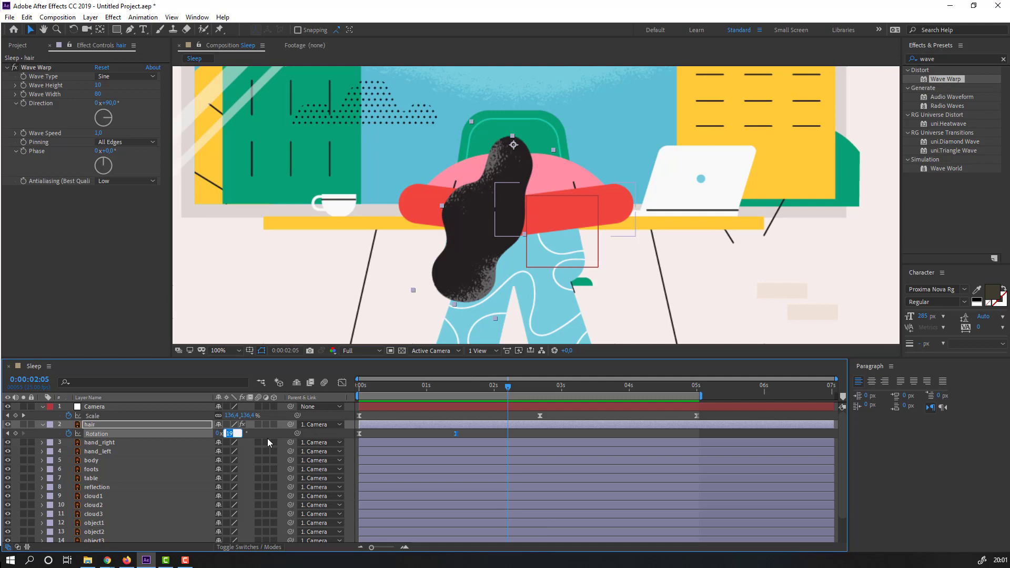
Add a 10° hair Rotation keyframe around 2:05, shift it slightly later, and preview.
type("10")
key("Return")
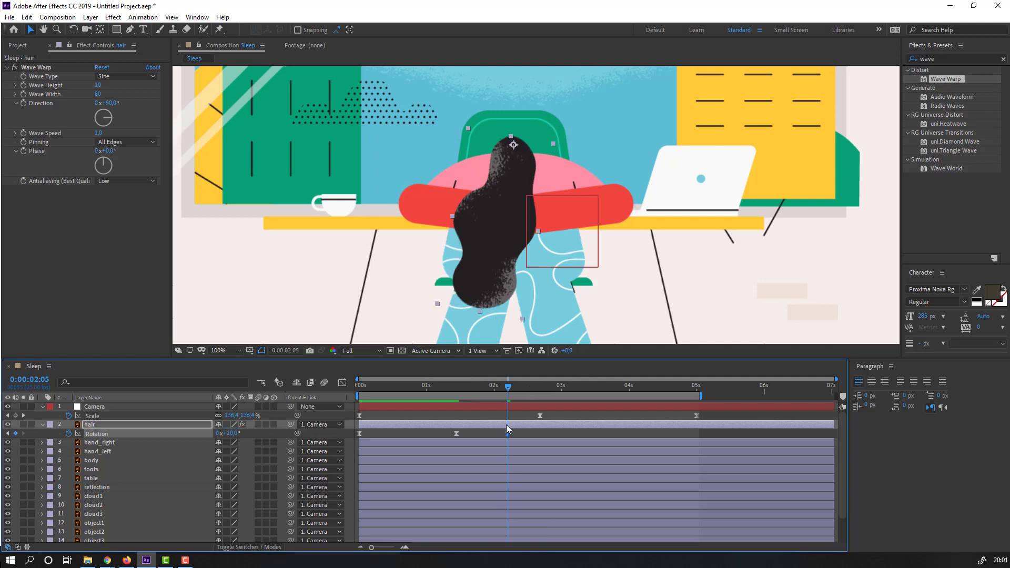
left_click_drag(515, 433, 537, 434)
key("space")
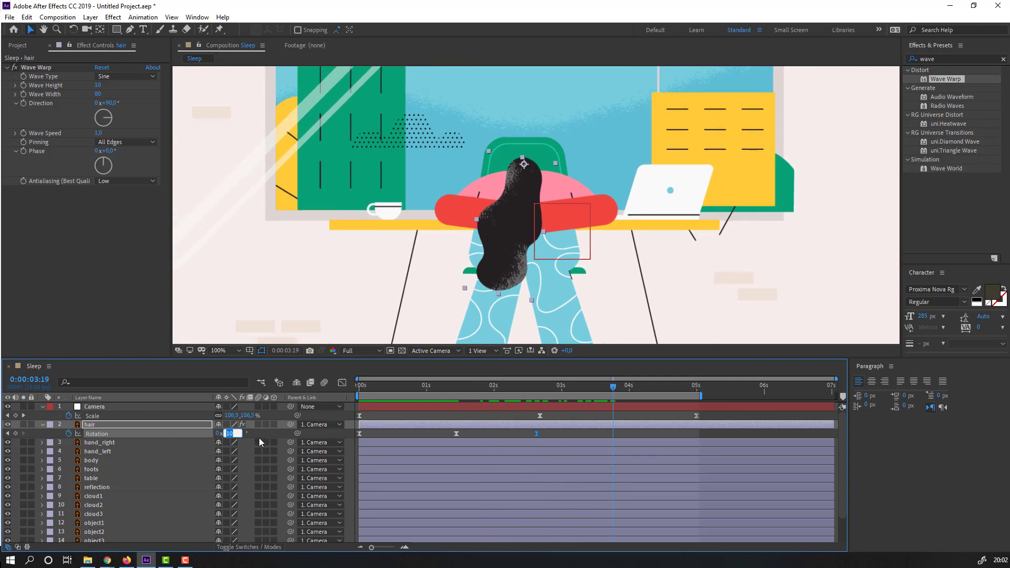
Add a 15° hair Rotation keyframe at 3:19 and return to 0° at 5:00.
key("Return")
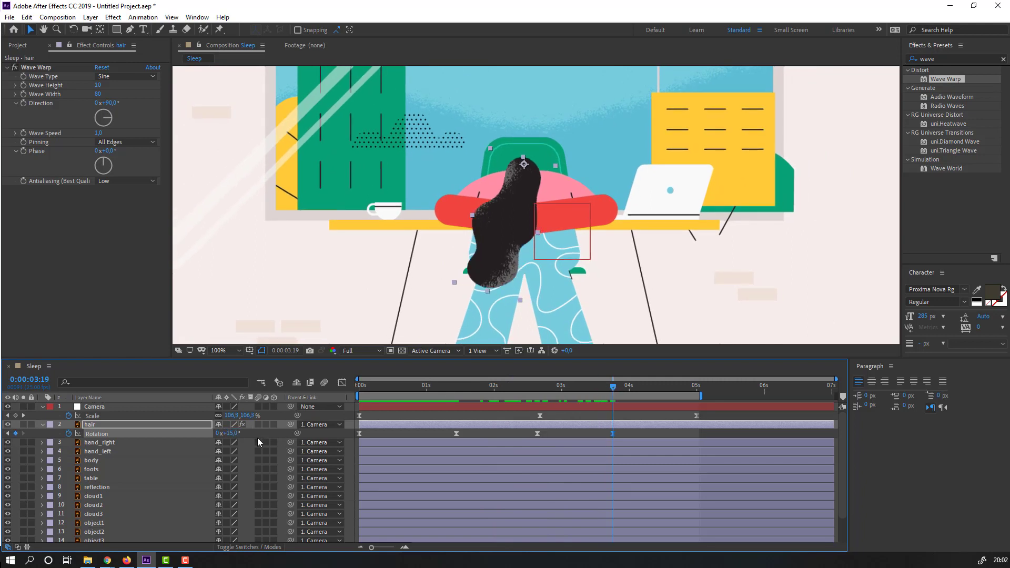
left_click_drag(626, 391, 696, 392)
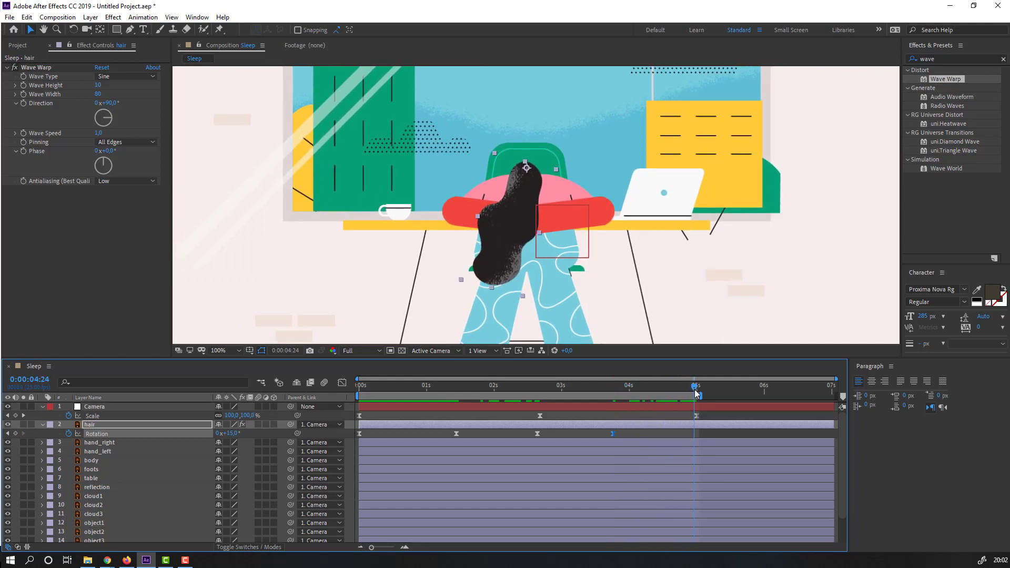
left_click(240, 430)
type("0")
key("Return")
key("space")
scroll(402, 276, "down", 1)
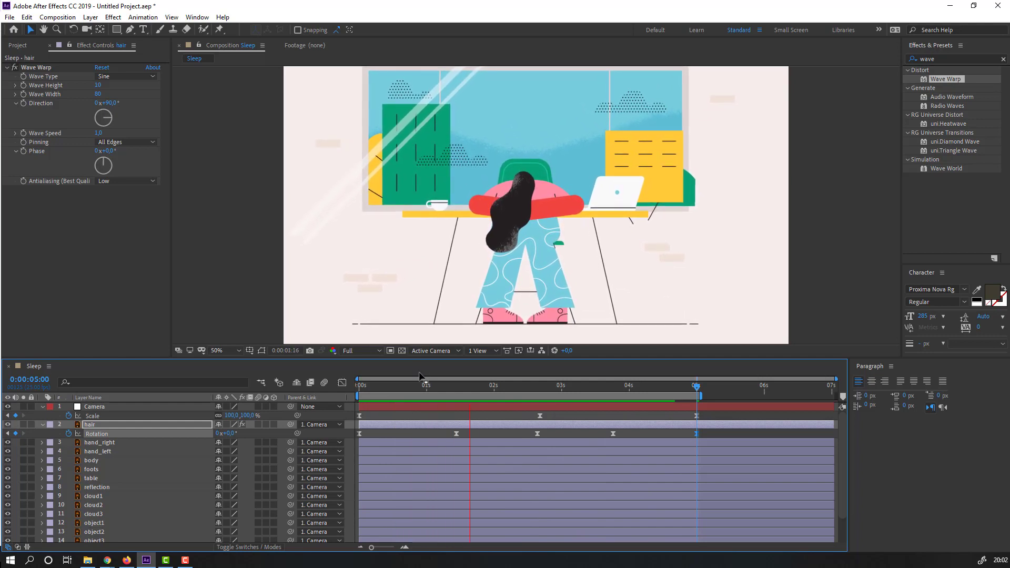
Solo the hand_right and hand_left layers and enlarge the view of them.
key("space")
left_click(103, 442)
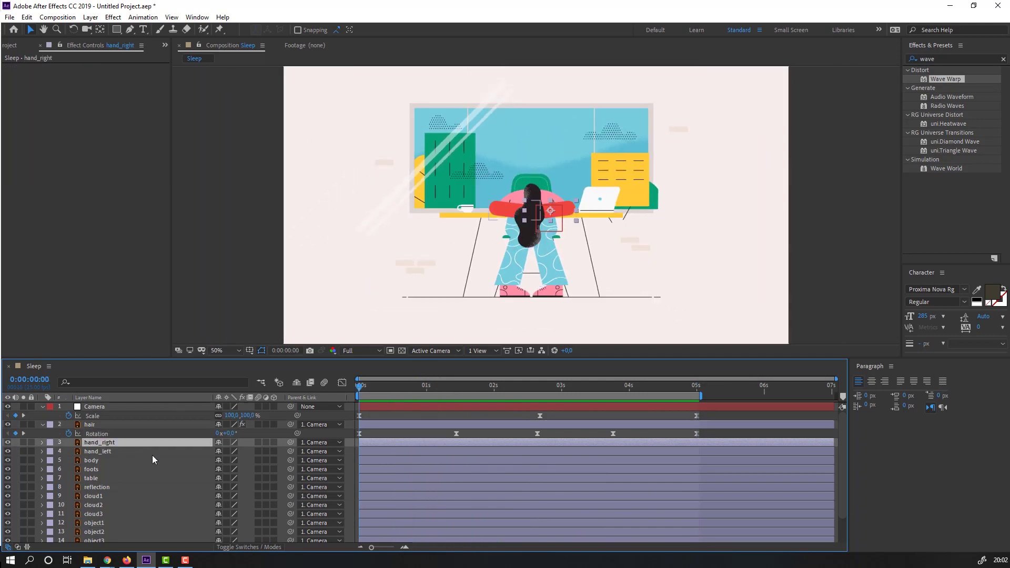
left_click(102, 451, "shift")
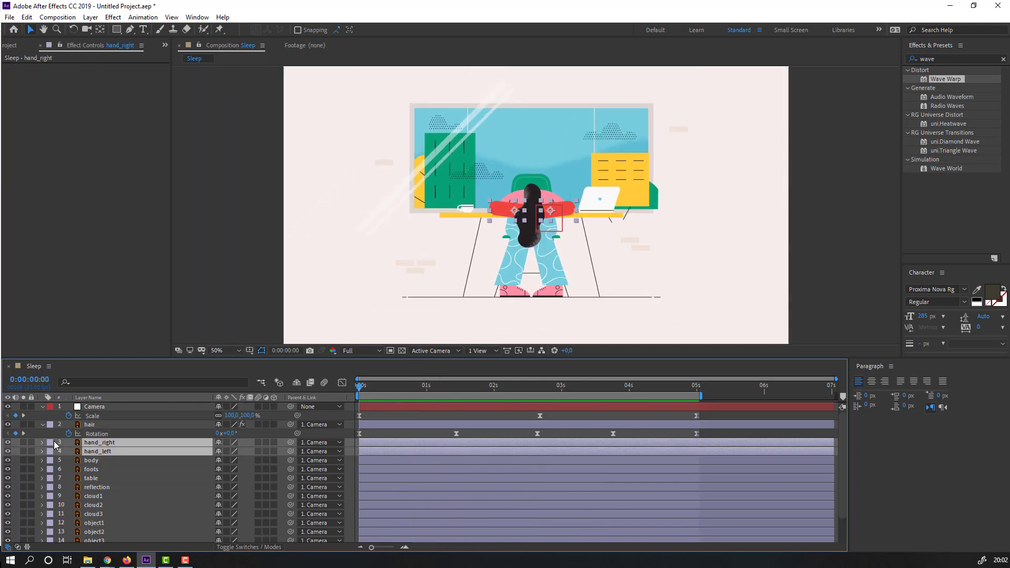
left_click(23, 442)
key("slash")
left_click(446, 277)
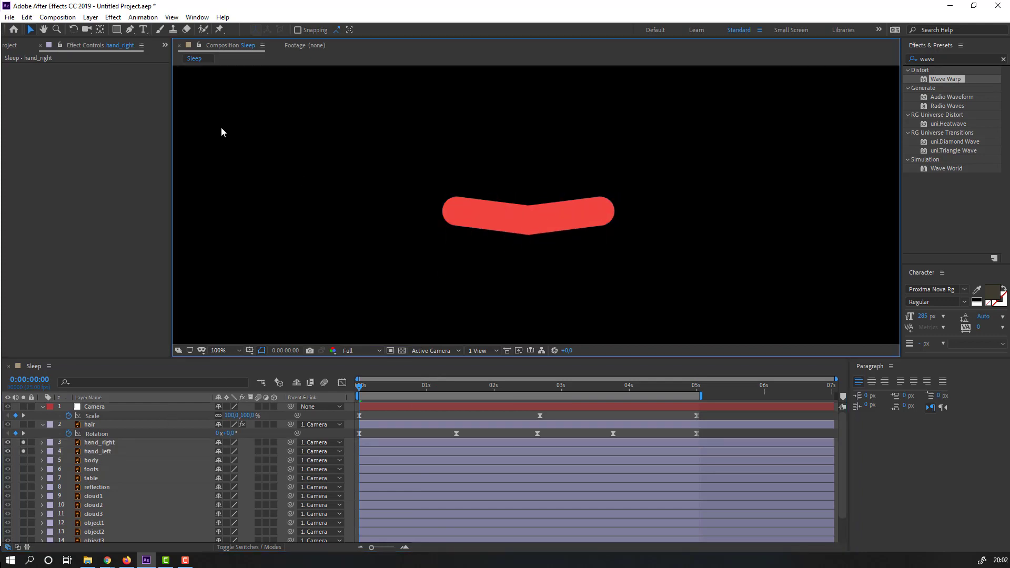
Drag each arm's anchor point to its outer end with the Pan Behind tool.
left_click(100, 30)
left_click(584, 213)
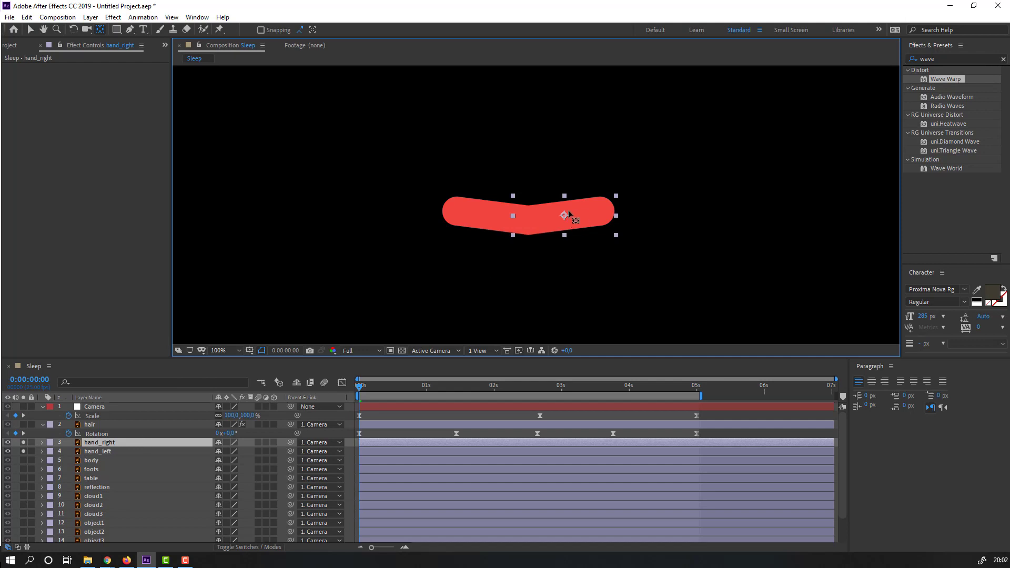
left_click_drag(594, 215, 605, 211)
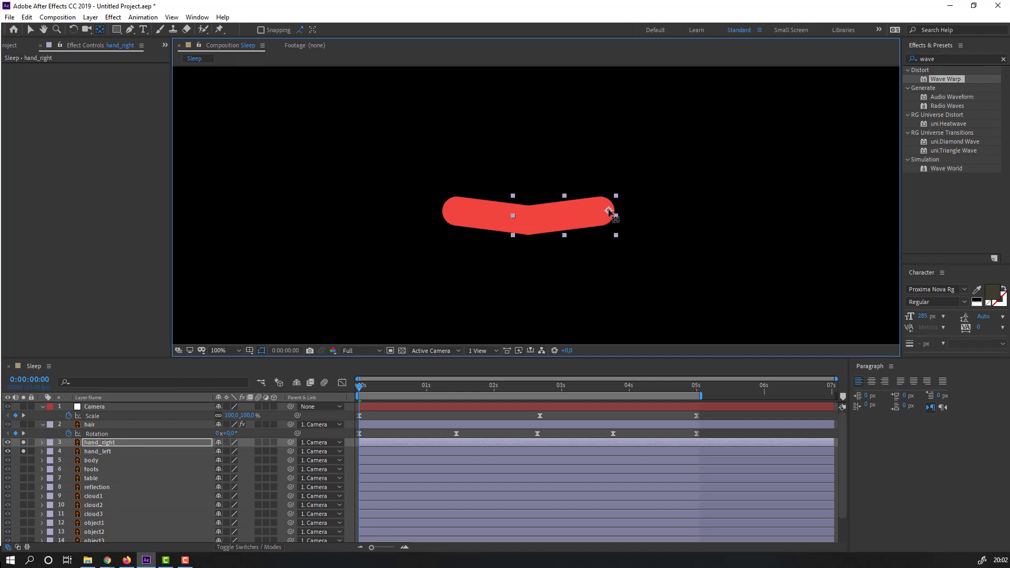
left_click(482, 231)
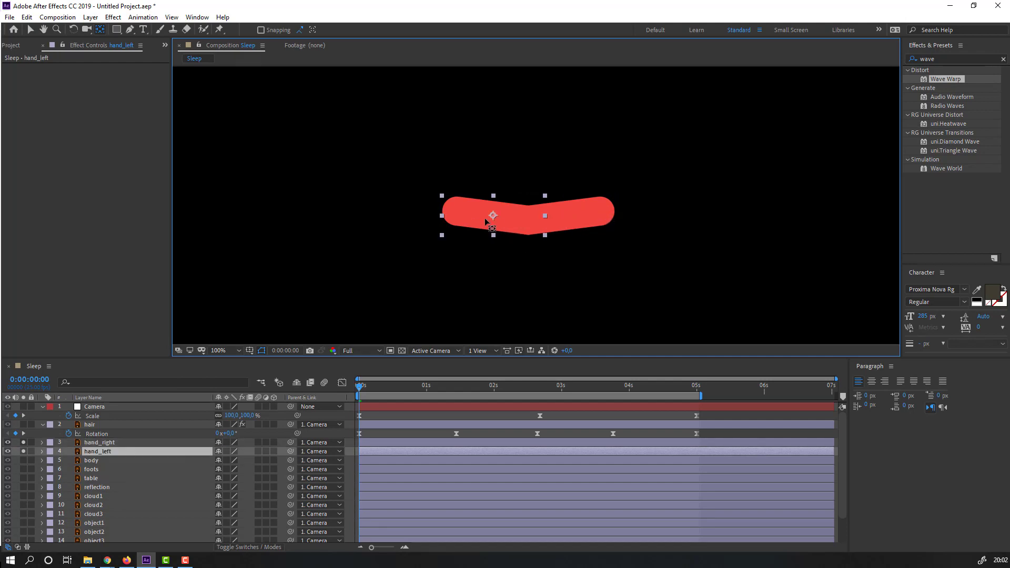
left_click_drag(480, 217, 457, 217)
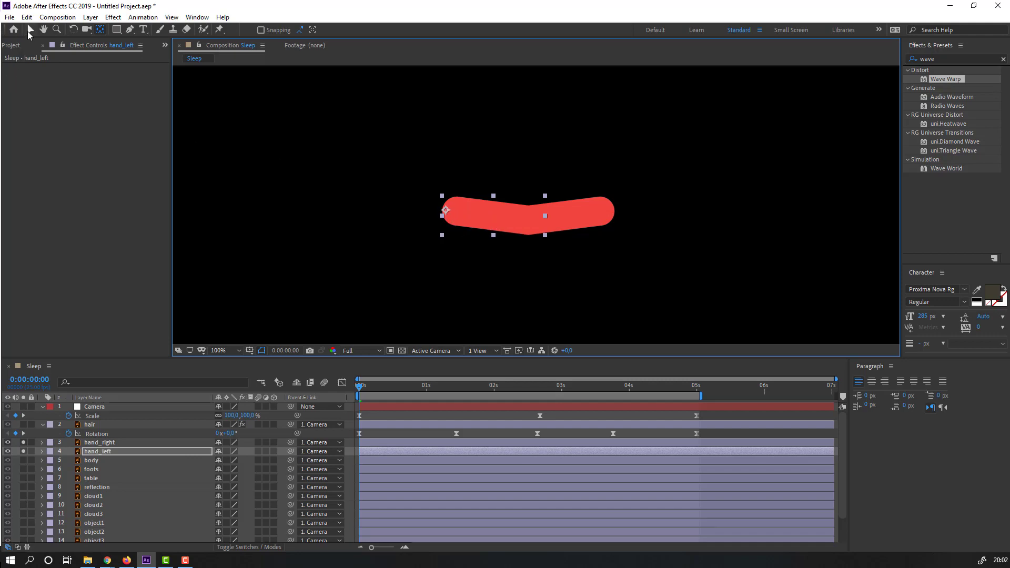
left_click(30, 30)
left_click(585, 219)
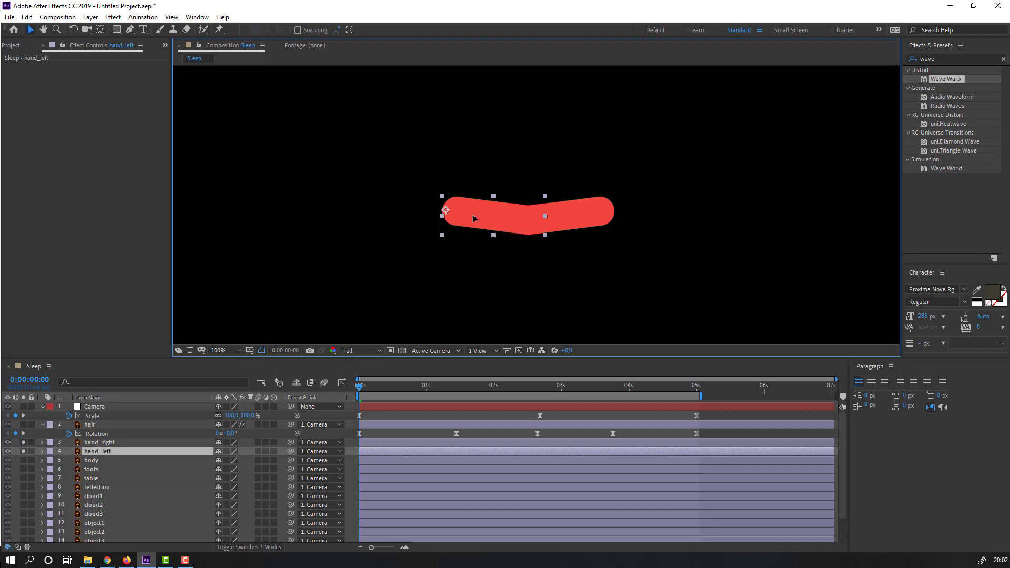
Unsolo the hands and keyframe their Rotation from 0° to -37° (right) and 32° (left) at 1:11.
left_click(23, 443)
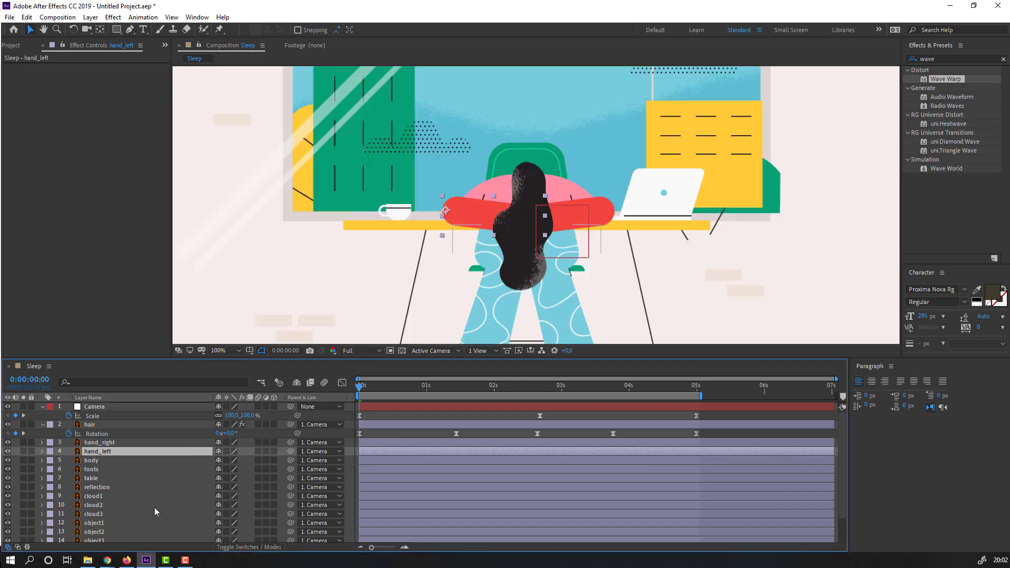
left_click(105, 443)
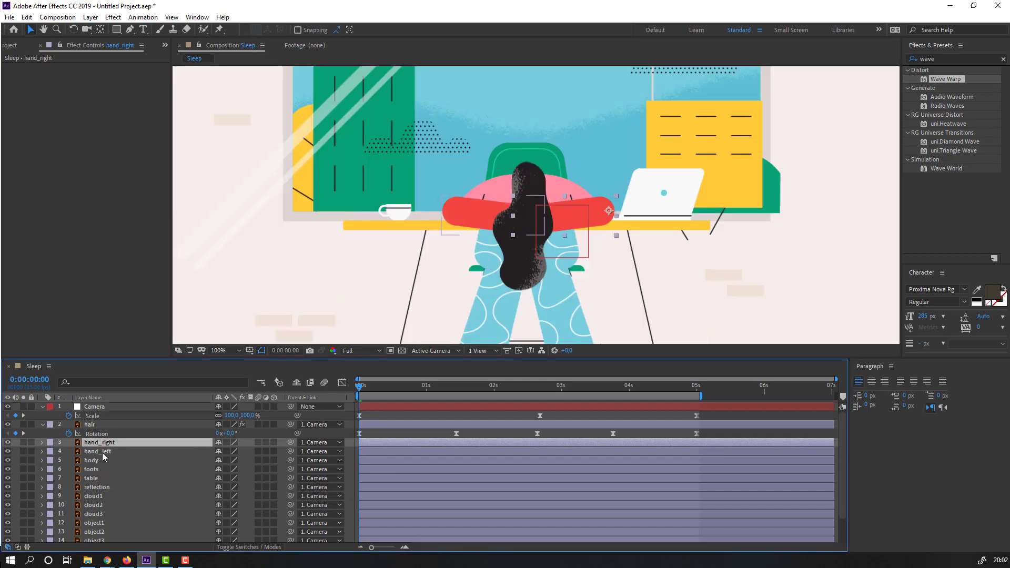
left_click(105, 452, "shift")
key("r")
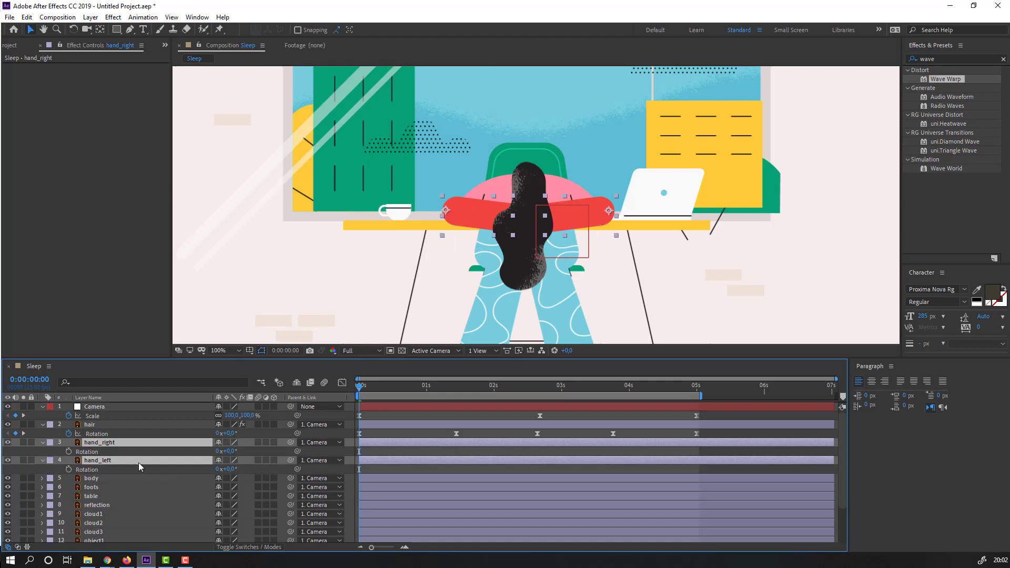
left_click(68, 451)
left_click(68, 469)
left_click_drag(382, 387, 456, 388)
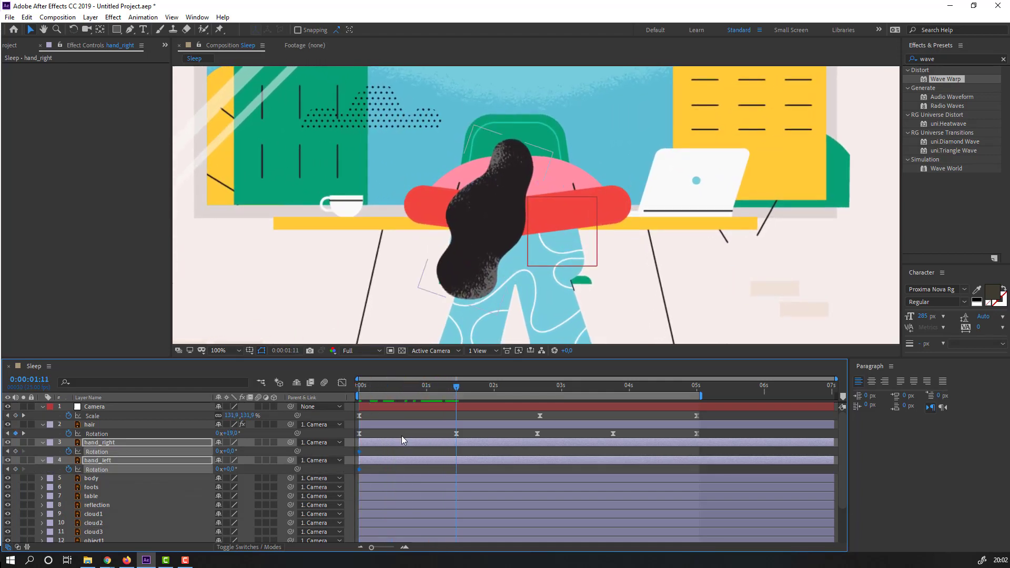
mouse_move(230, 450)
left_mouse_down()
mouse_move(214, 457)
mouse_move(239, 468)
left_mouse_up()
scroll(563, 262, "down", 2)
Apply Easy Ease to the arm Rotation keyframes, shape their speed curves, and preview.
left_click_drag(466, 454, 357, 471)
right_click(357, 471)
mouse_move(428, 462)
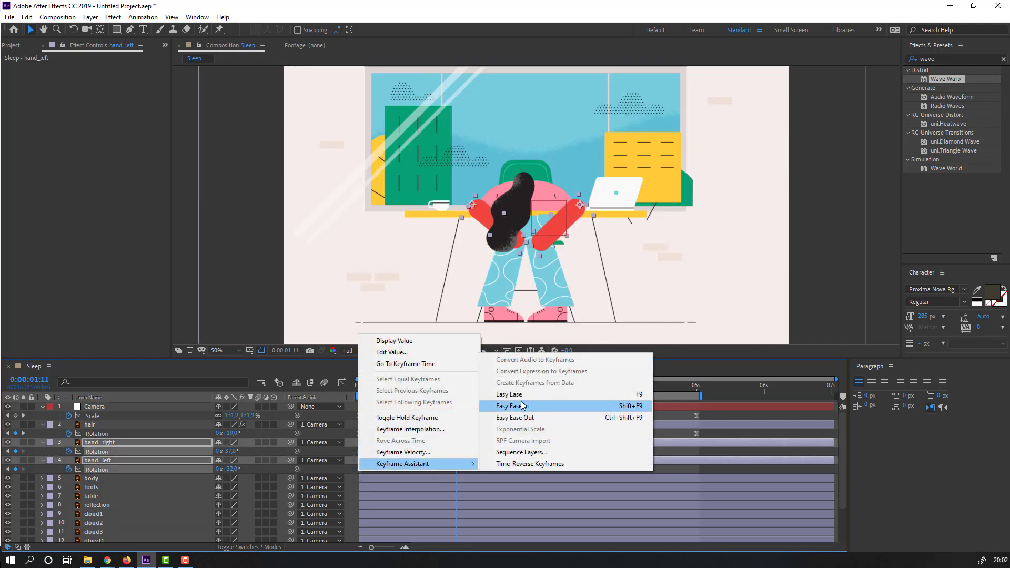
left_click(547, 393)
left_click(342, 383)
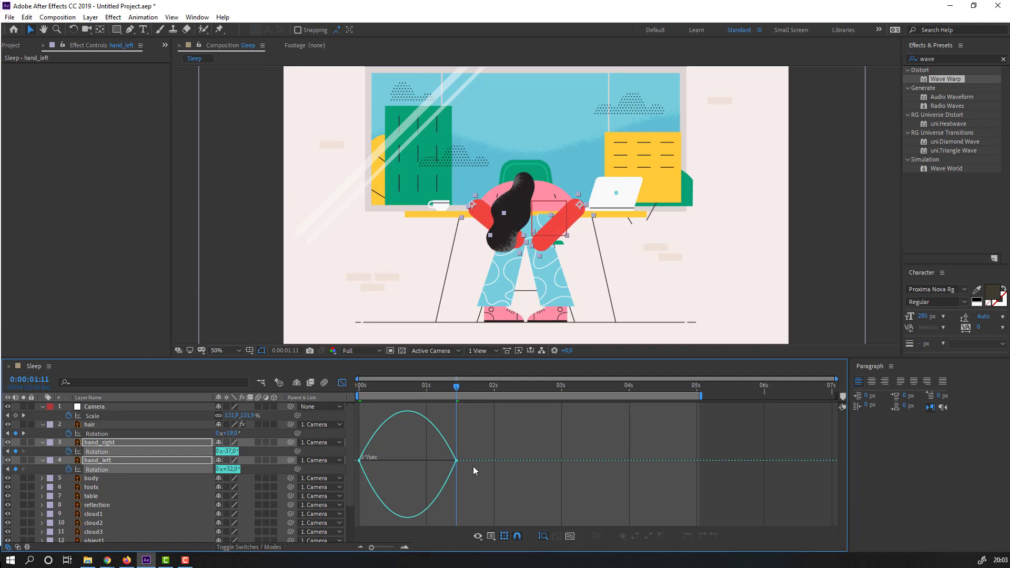
left_click_drag(492, 447, 411, 461)
key("space")
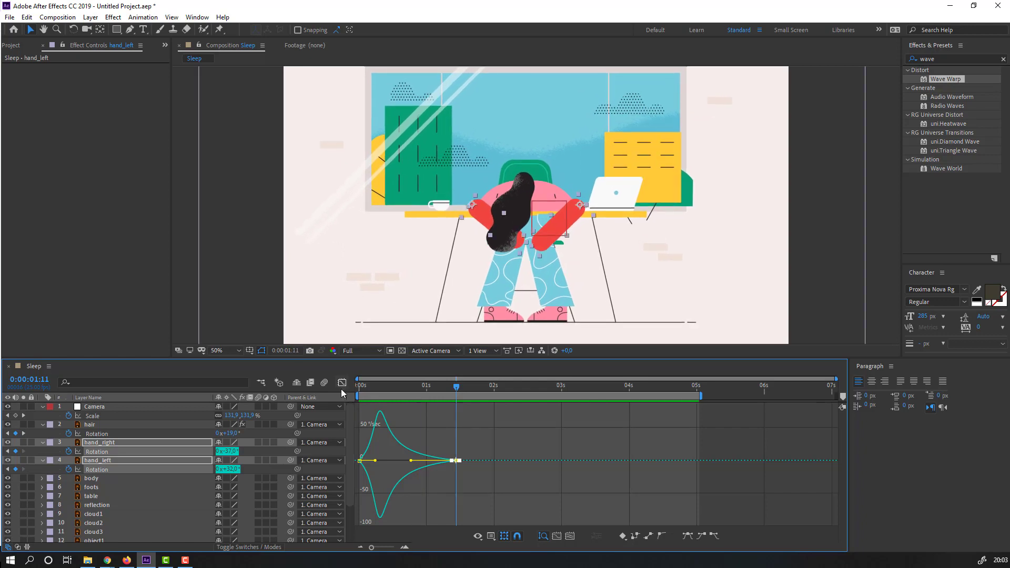
left_click(342, 382)
left_click_drag(458, 389, 510, 389)
Add sway keyframes: right arm to -32° then -26°, left arm to +23° rotation.
left_click(259, 454)
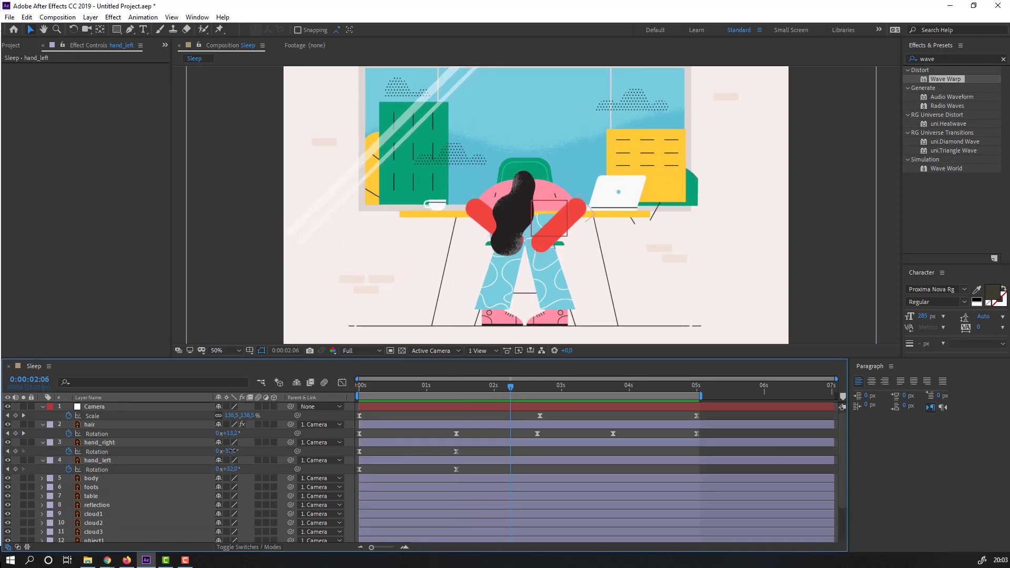
left_click_drag(231, 450, 227, 472)
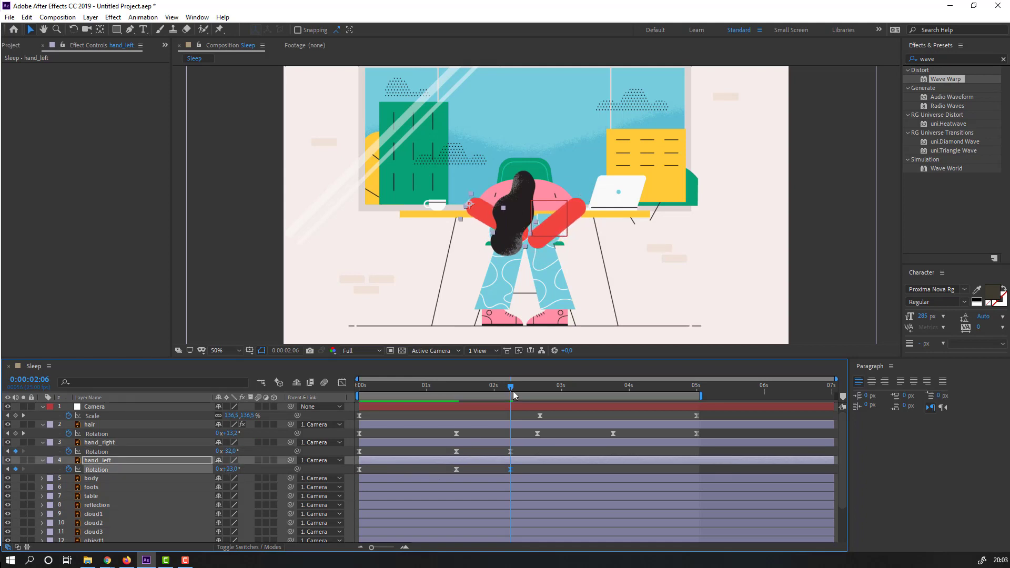
left_click_drag(512, 389, 577, 389)
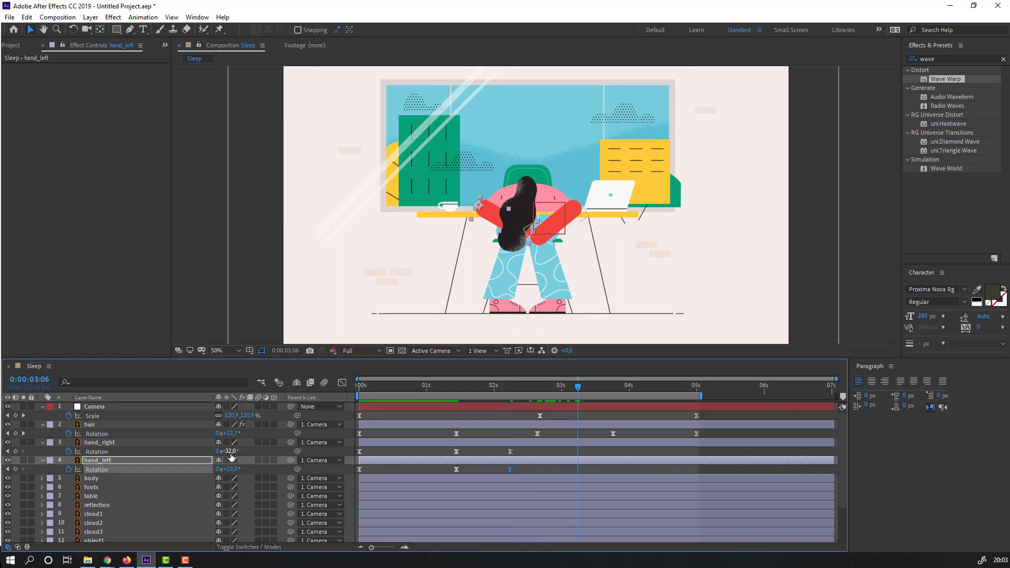
left_click_drag(232, 451, 239, 468)
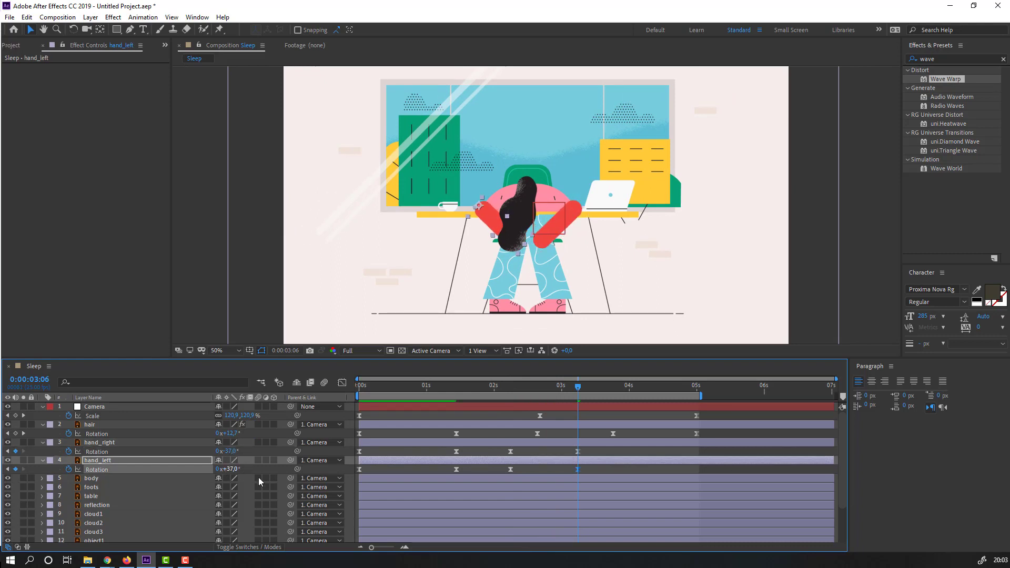
Return both arms' Rotation to 0° at about 5 seconds.
left_click_drag(618, 391, 696, 399)
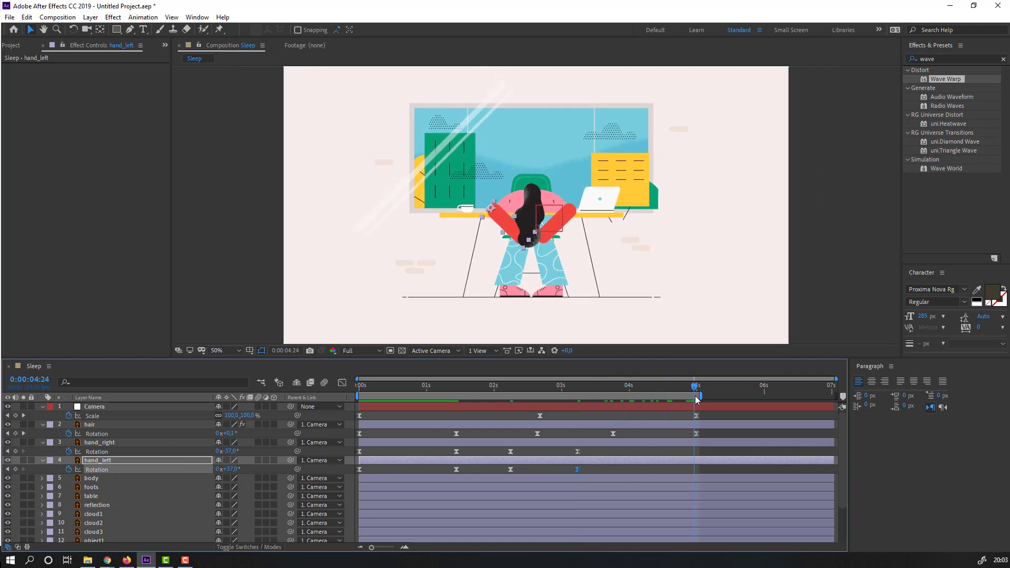
type("0")
key("Return")
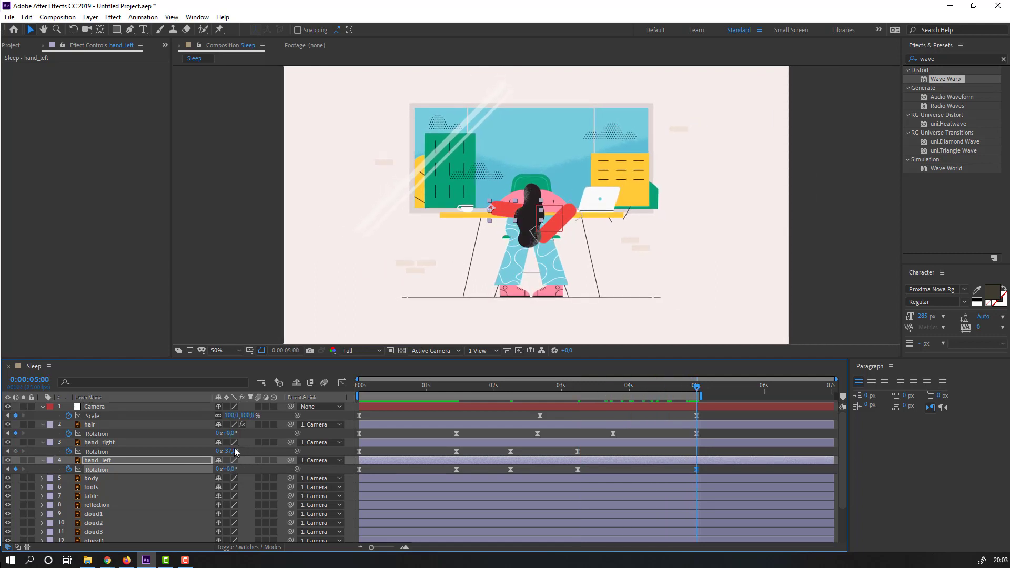
left_click(230, 450)
type("0")
key("Return")
left_click(714, 450)
Preview the animation, then select and solo the foots layer.
key("space")
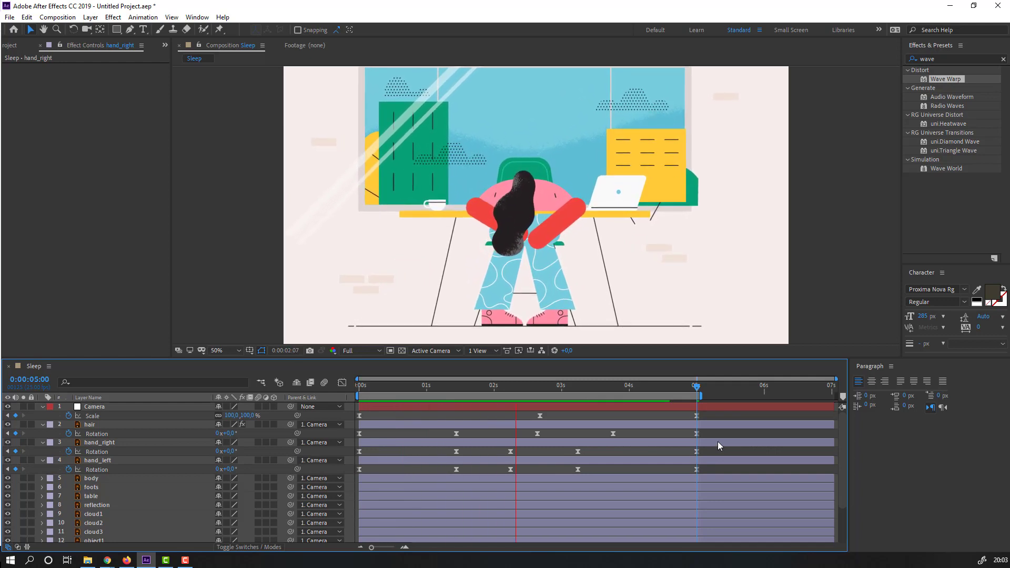
left_click(374, 389)
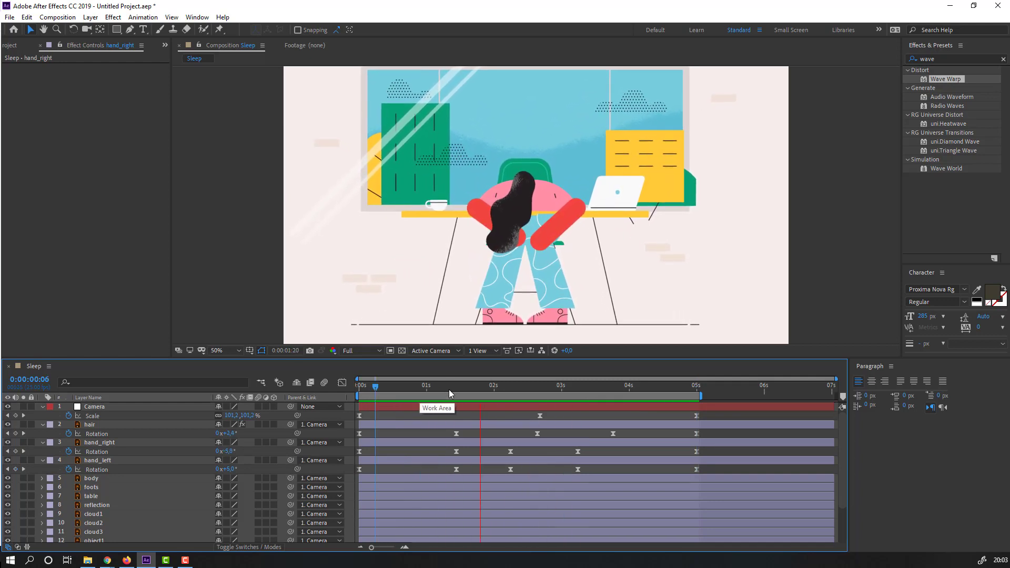
key("Home")
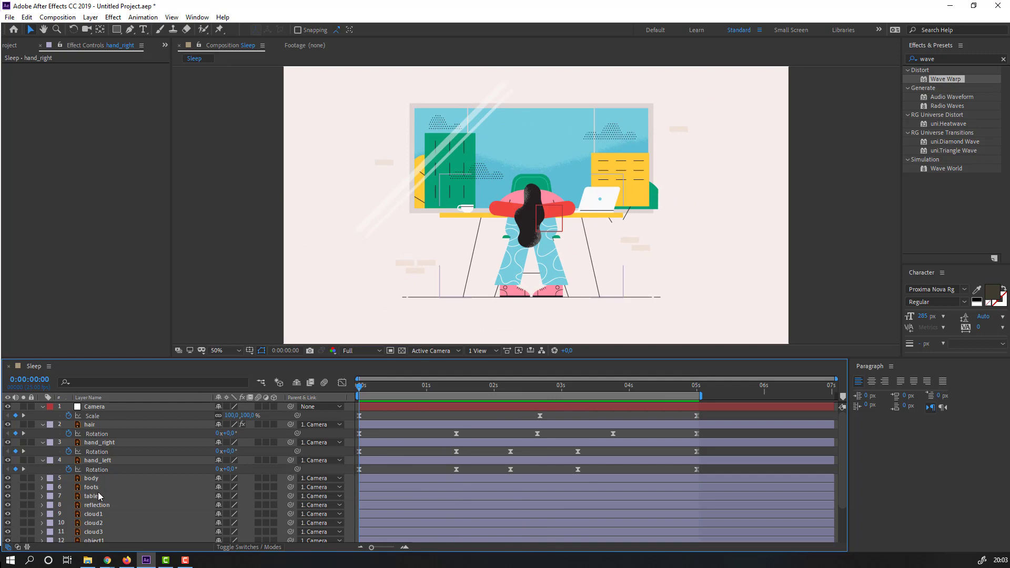
left_click(94, 489)
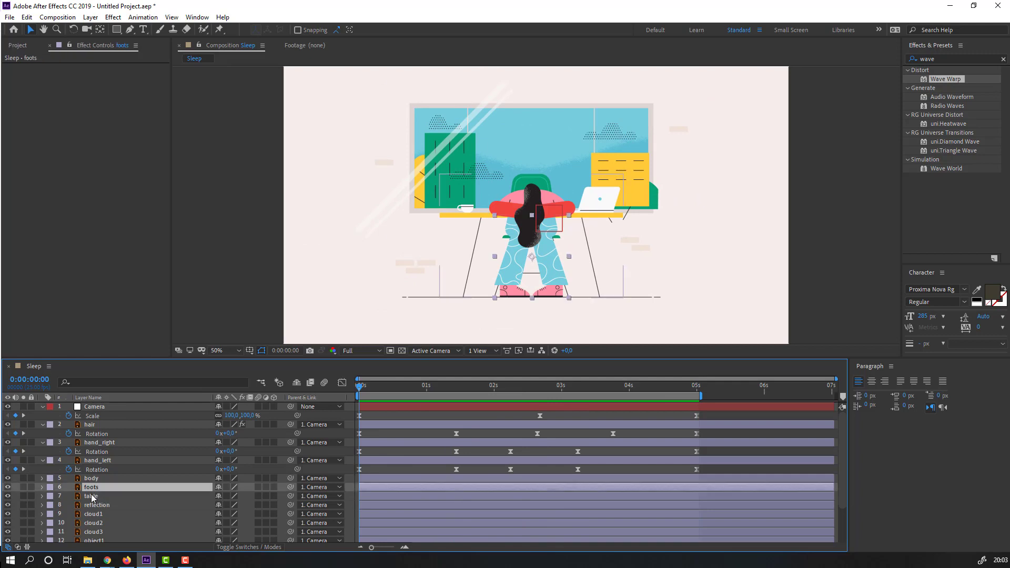
left_click(20, 487)
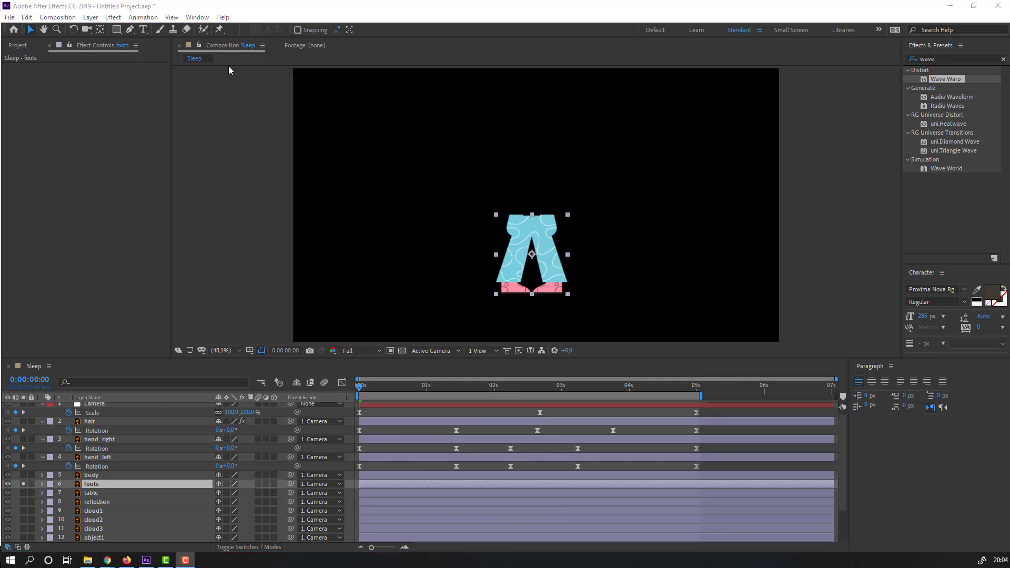
Place seven puppet pins on foots: both shoes, both trouser legs and three across the trouser top.
left_click(220, 29)
scroll(519, 215, "up", 3)
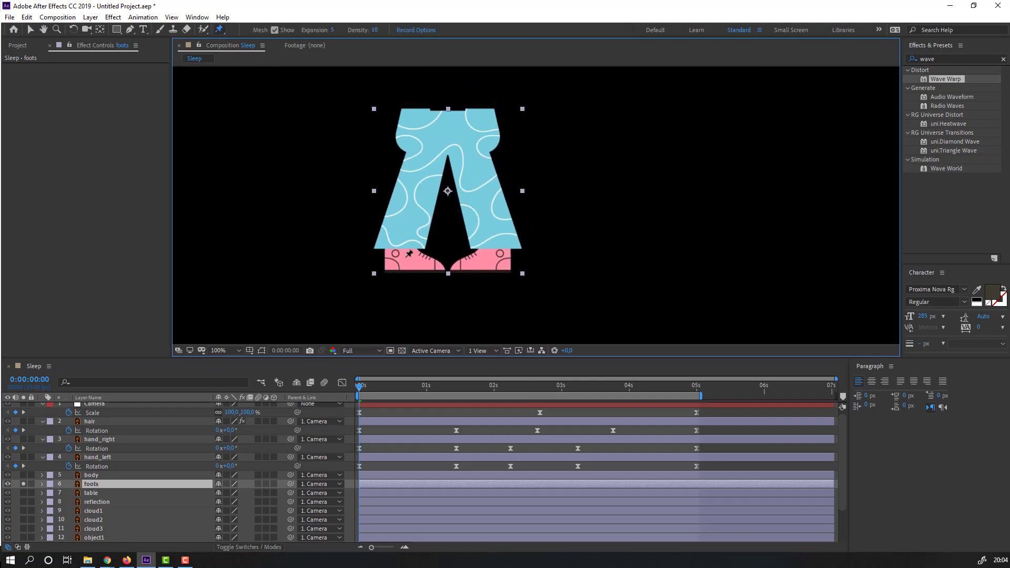
left_click(404, 257)
left_click(491, 258)
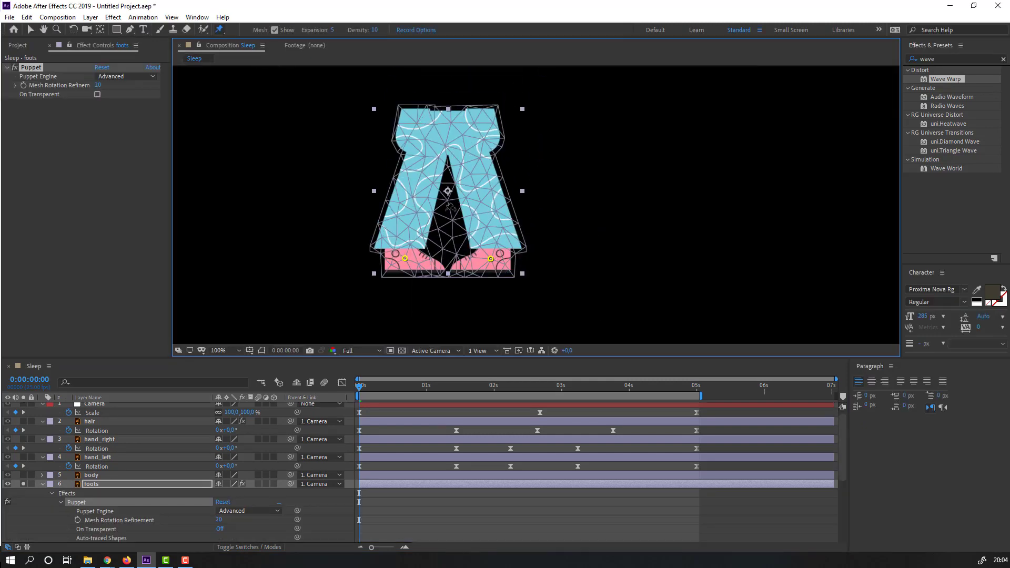
left_click(421, 160)
left_click(466, 161)
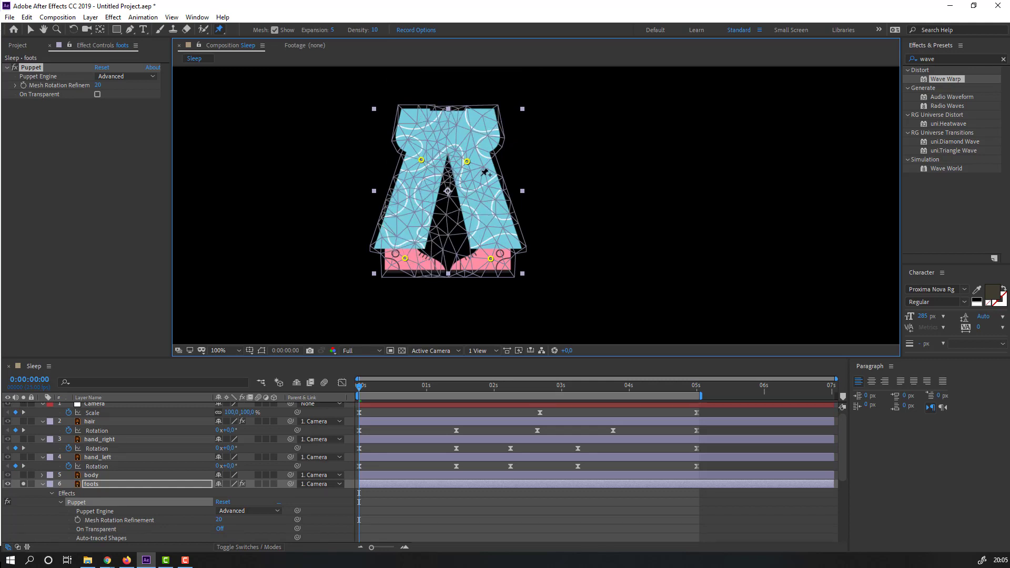
mouse_move(467, 162)
left_mouse_down()
mouse_move(499, 160)
mouse_move(473, 162)
left_mouse_up()
left_click(405, 120)
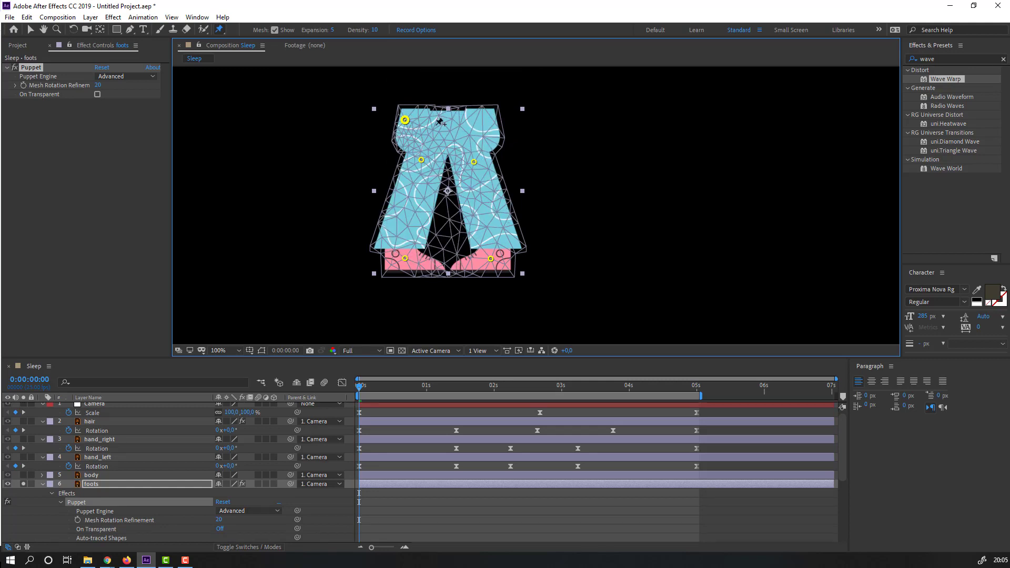
left_click(448, 121)
left_click(492, 121)
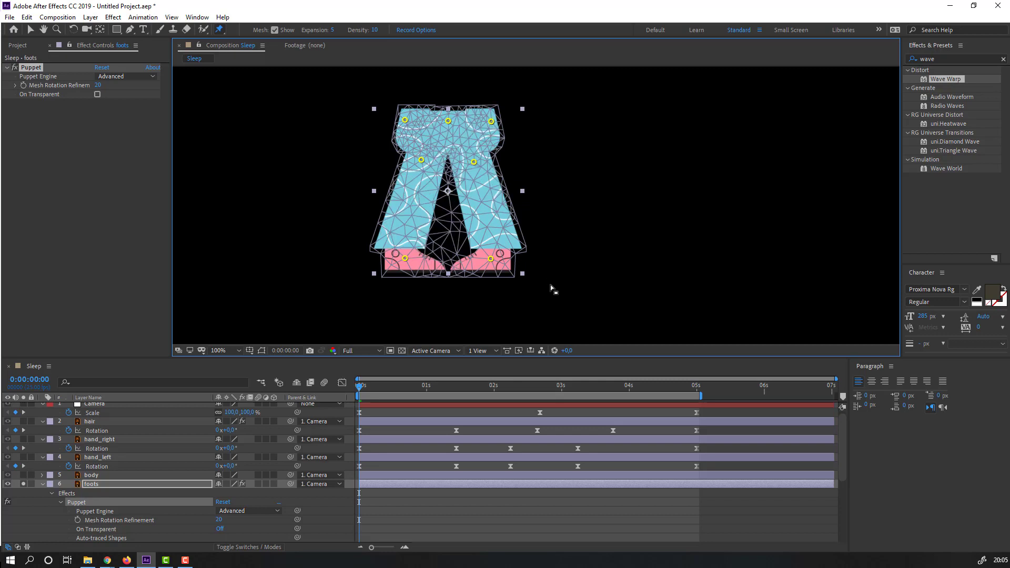
Show only the foots layer's keyframed properties with U in the timeline.
scroll(65, 504, "down", 2)
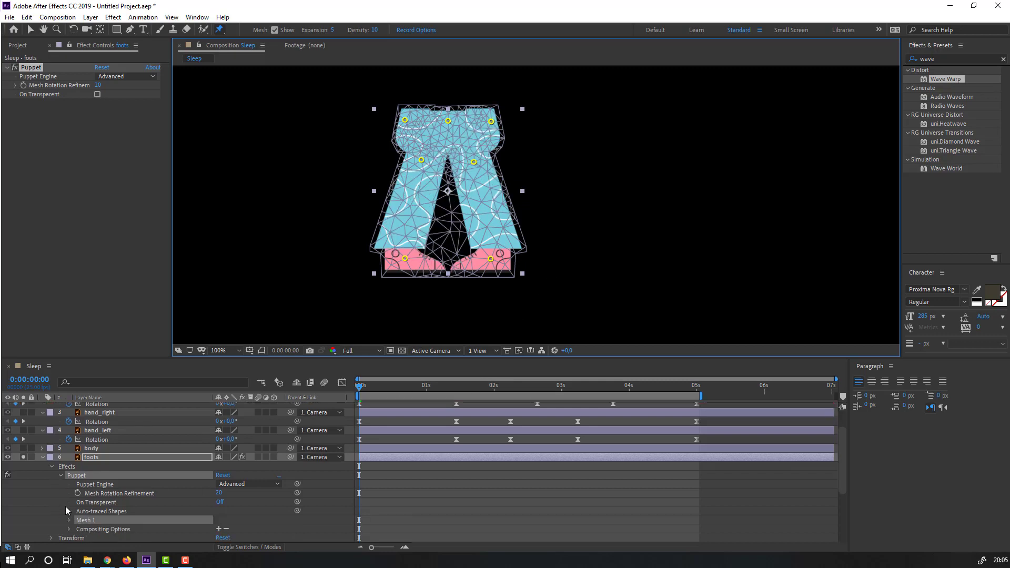
left_click(49, 494)
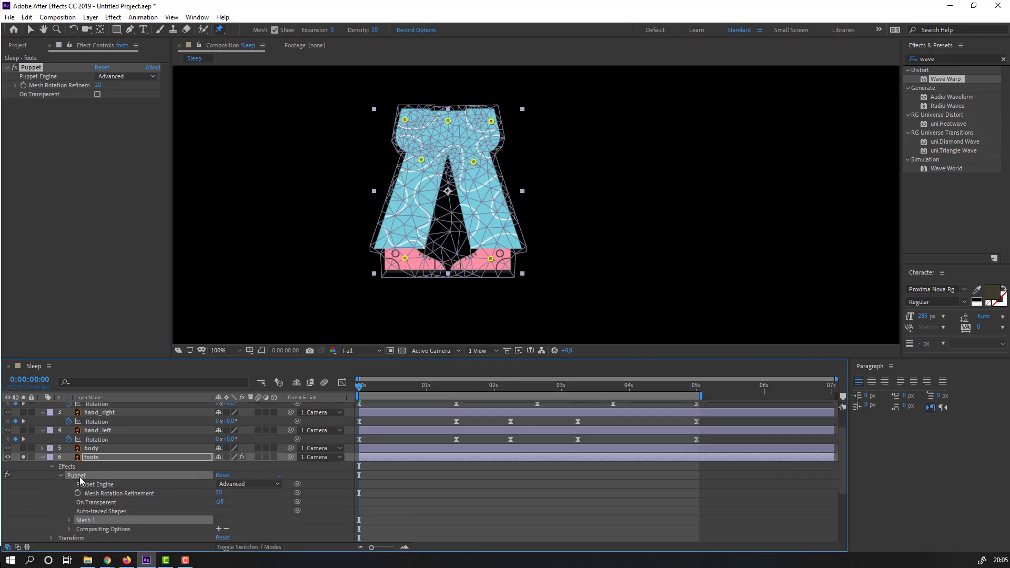
key("u")
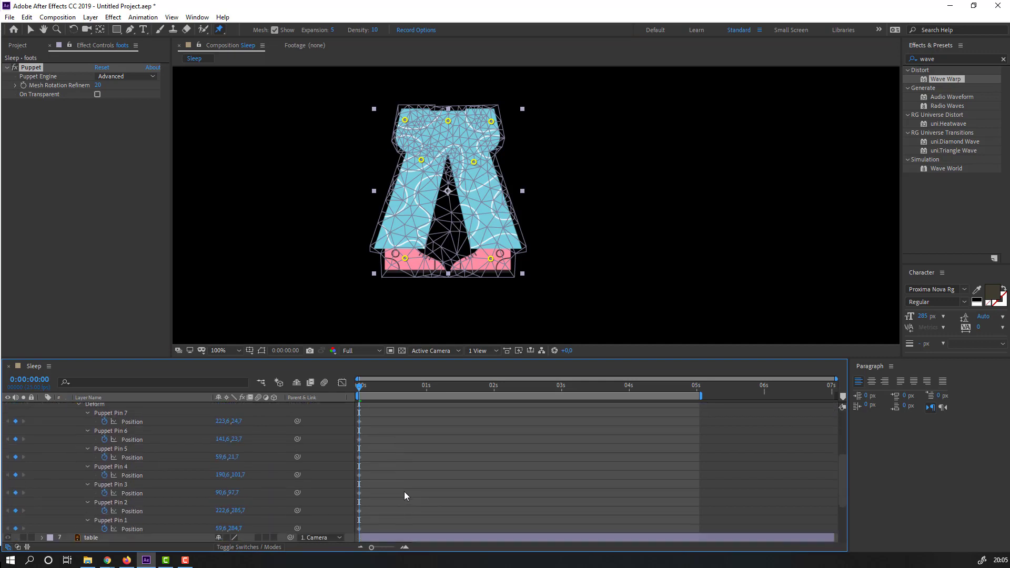
scroll(405, 491, "down", 3)
scroll(411, 493, "up", 3)
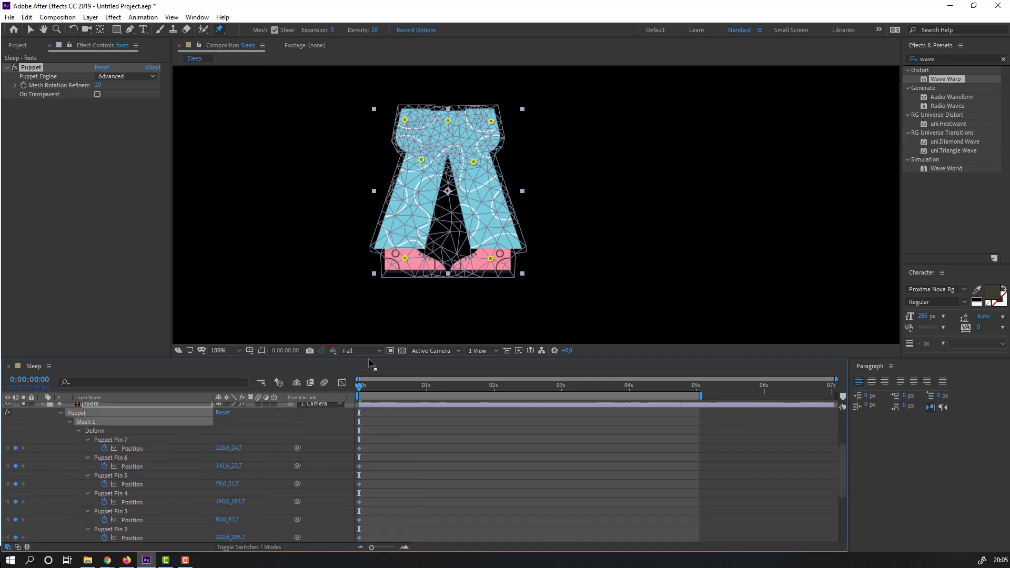
Enlarge the timeline panel and unsolo foots to show the full scene.
left_click_drag(368, 362, 367, 302)
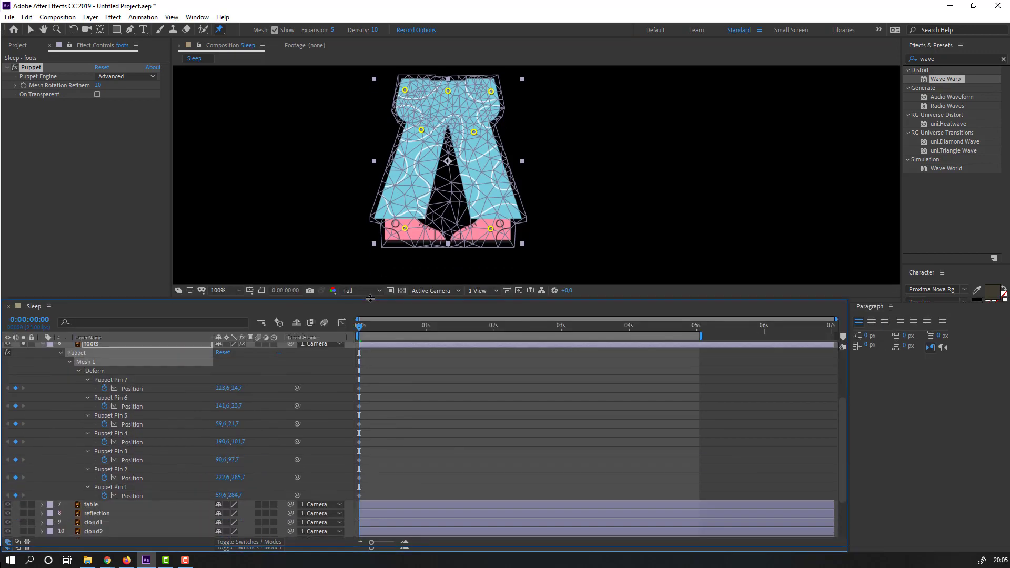
left_click(23, 344)
scroll(534, 219, "down", 1)
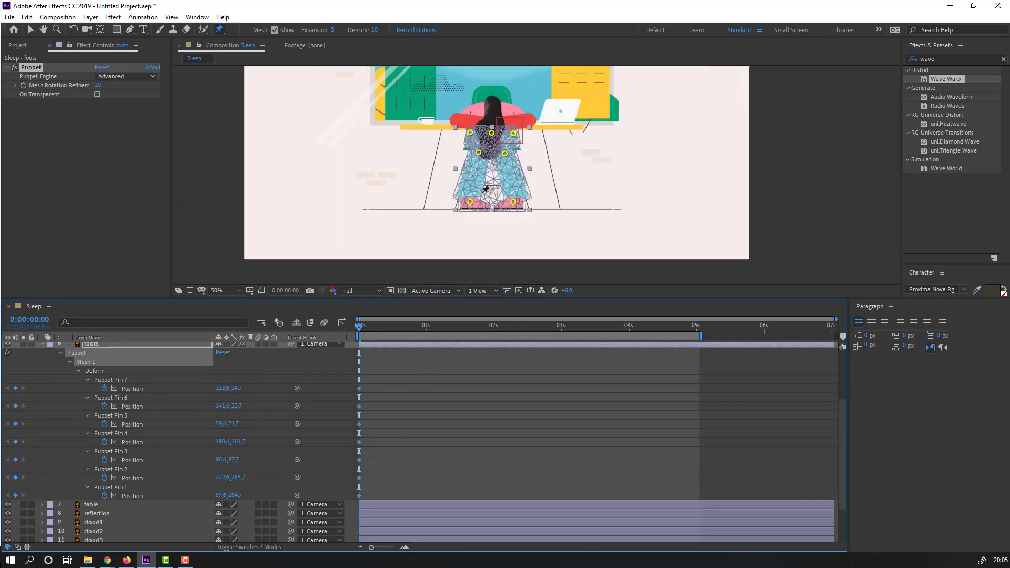
scroll(534, 219, "down", 1)
scroll(421, 405, "up", 3)
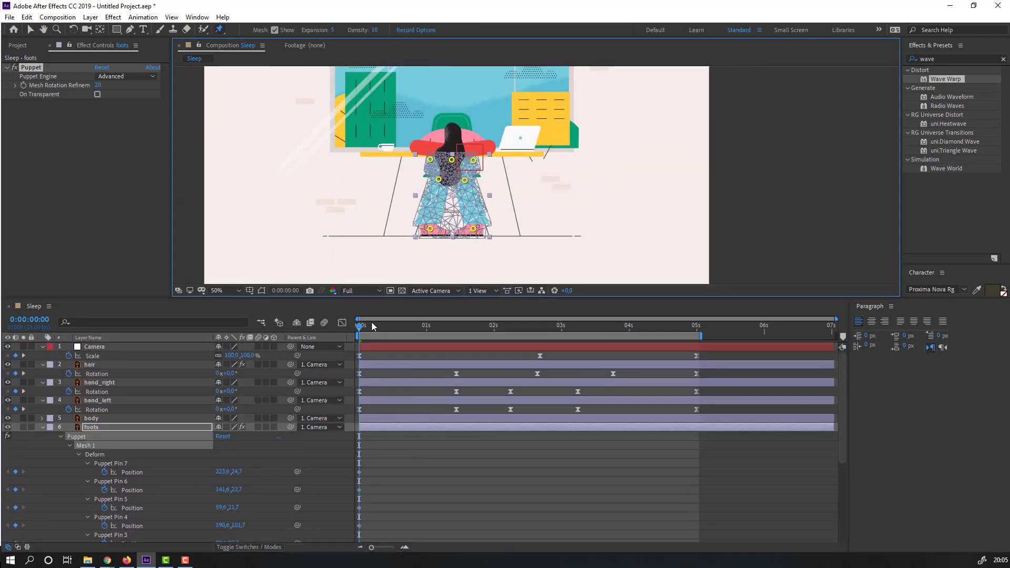
At 1:12, drag the left and right foot pins outward to spread the feet.
left_click_drag(371, 325, 458, 327)
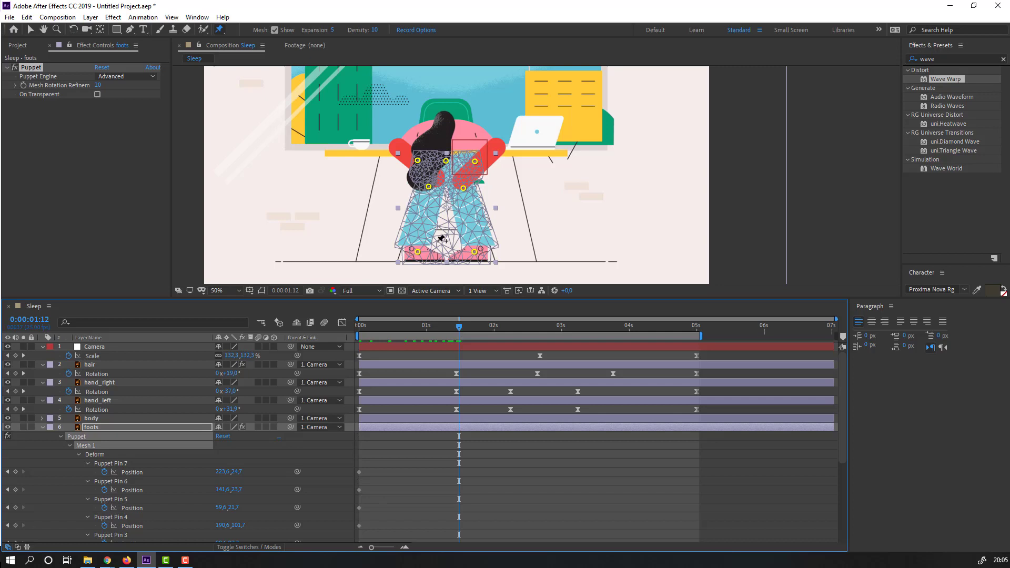
scroll(442, 239, "up", 2)
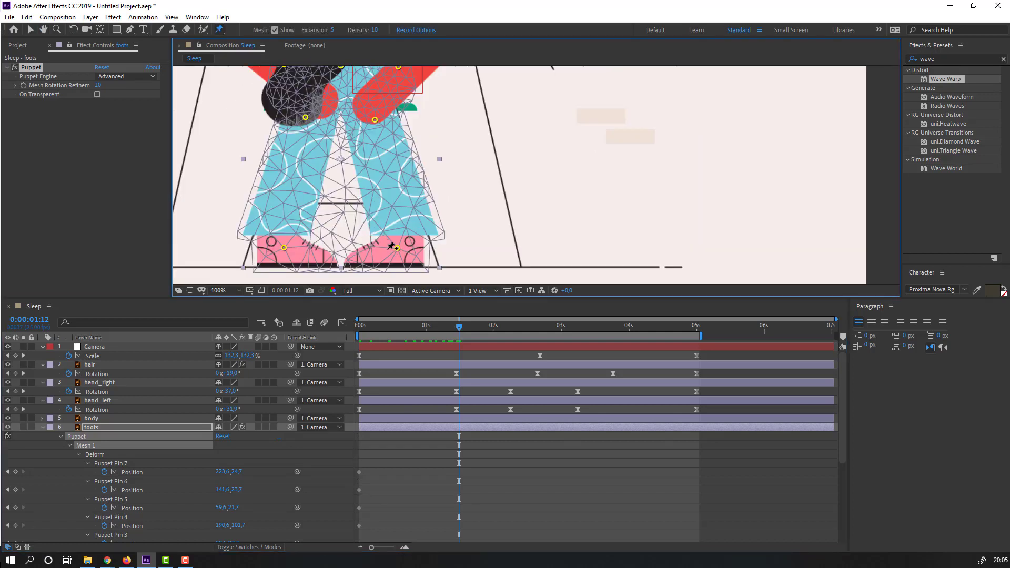
mouse_move(396, 251)
left_mouse_down()
mouse_move(402, 237)
mouse_move(405, 250)
left_mouse_up()
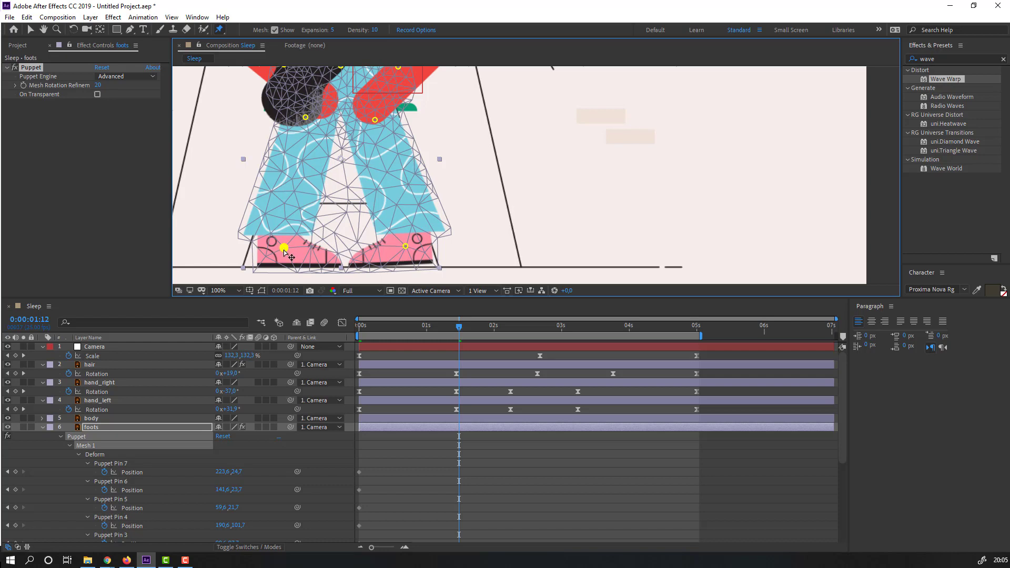
left_click_drag(285, 251, 263, 249)
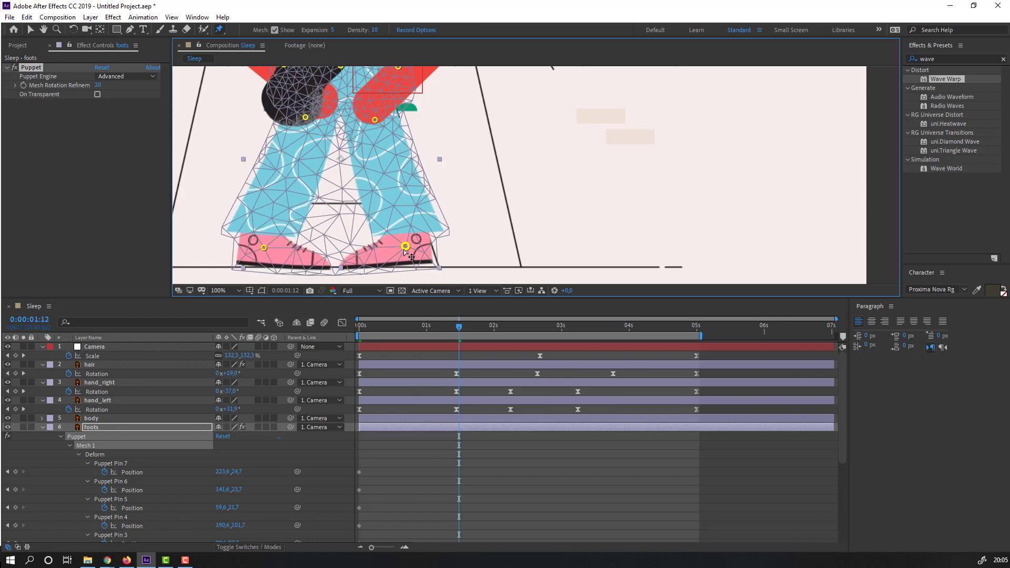
left_click_drag(405, 251, 411, 250)
Switch to the Selection tool, zoom out, and preview the foot motion from the start.
left_click(32, 31)
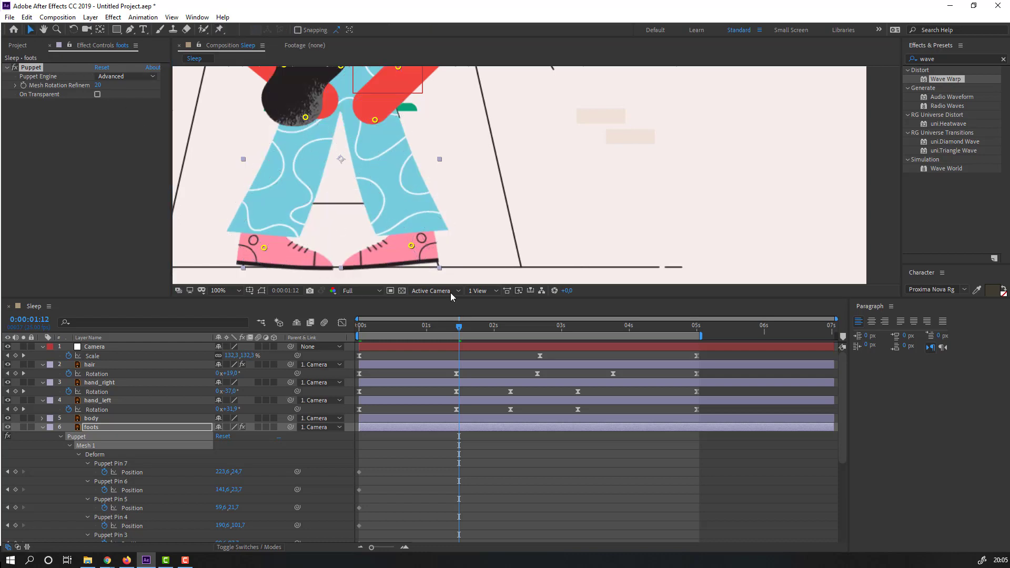
key("comma")
left_click_drag(457, 324, 305, 332)
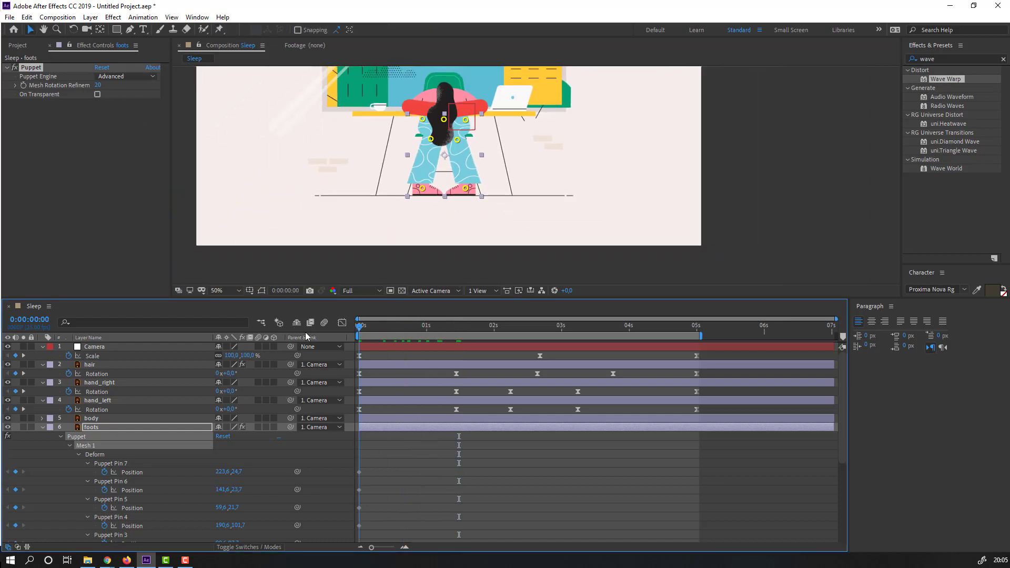
key("space")
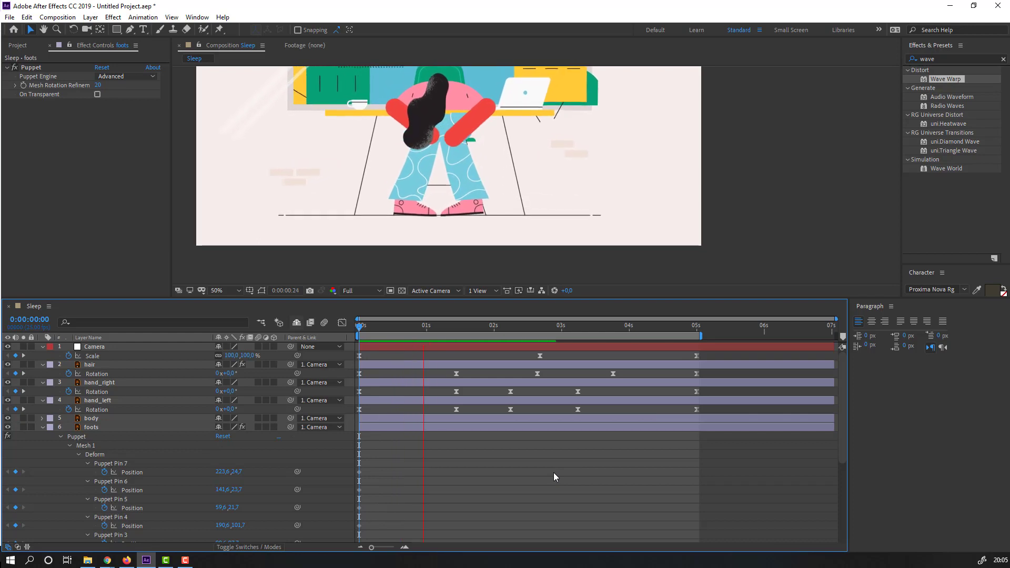
key("space")
scroll(546, 442, "down", 3)
Apply Easy Ease to the Puppet Pin 1 and Pin 2 Position keyframes.
left_click_drag(491, 499, 386, 527)
right_click(359, 525)
mouse_move(429, 519)
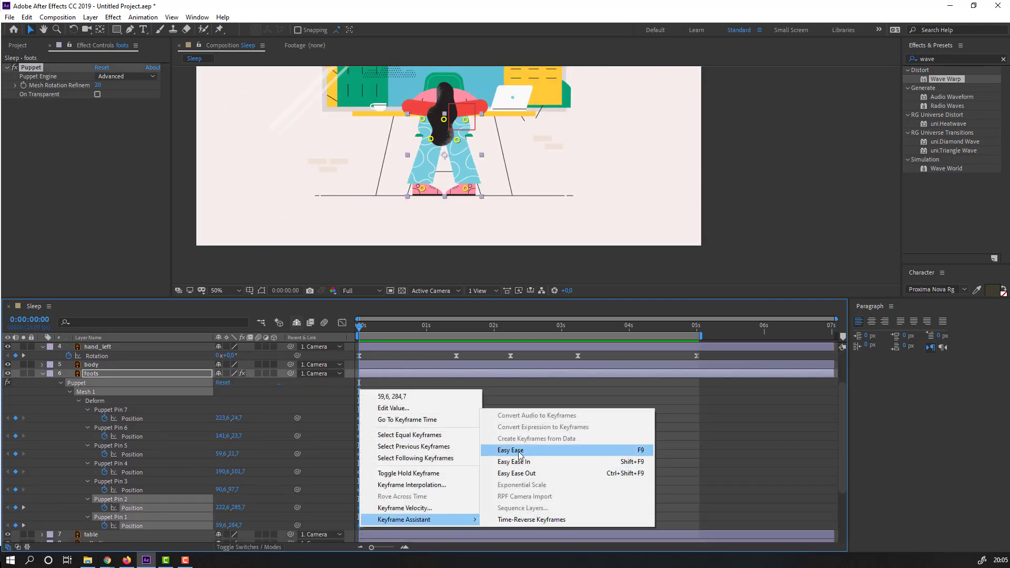
left_click(520, 449)
Reshape their speed curve in the Graph Editor for a quick start and slow settle, then preview.
left_click(341, 323)
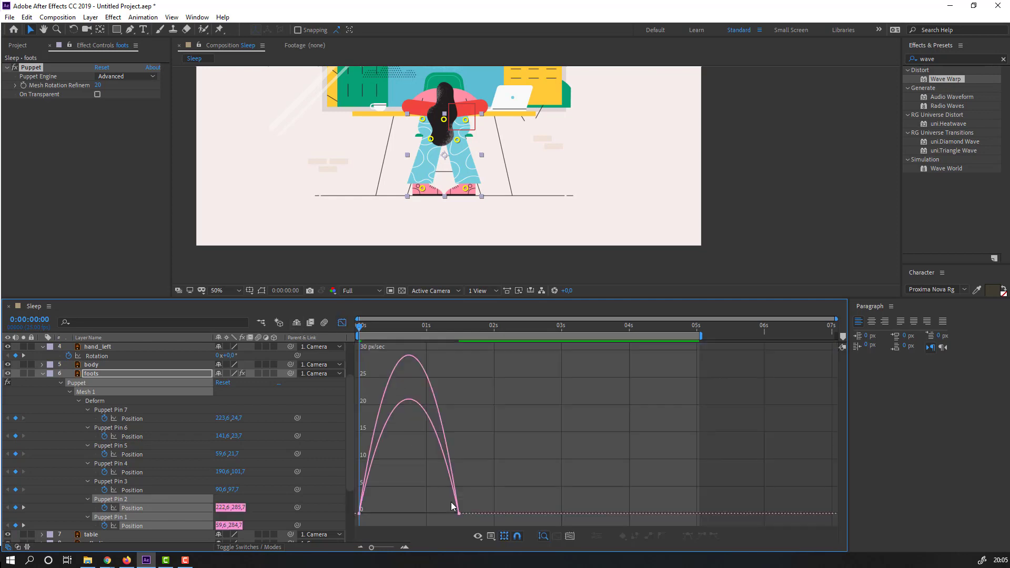
left_click_drag(498, 497, 410, 515)
key("space")
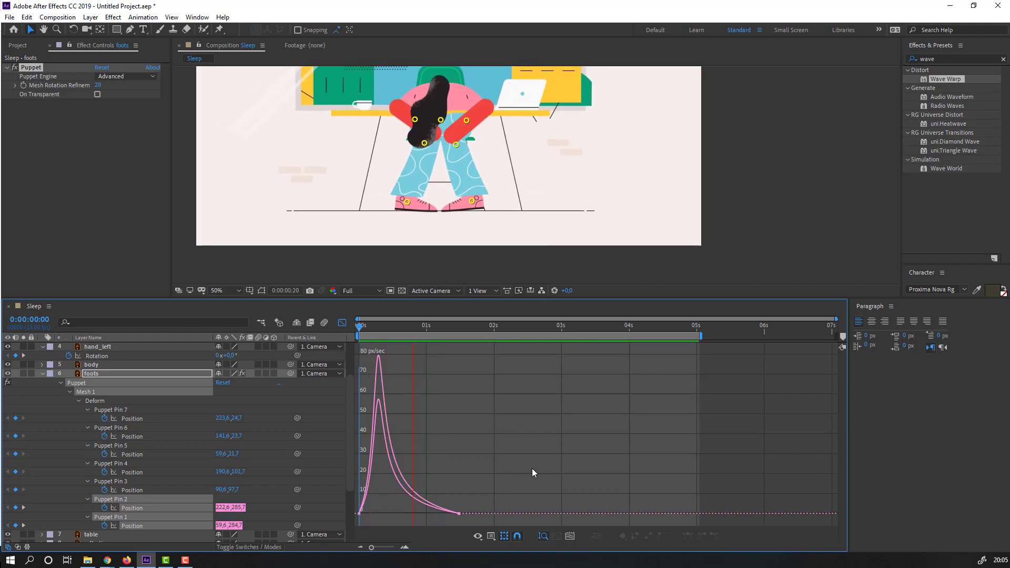
left_click(134, 215)
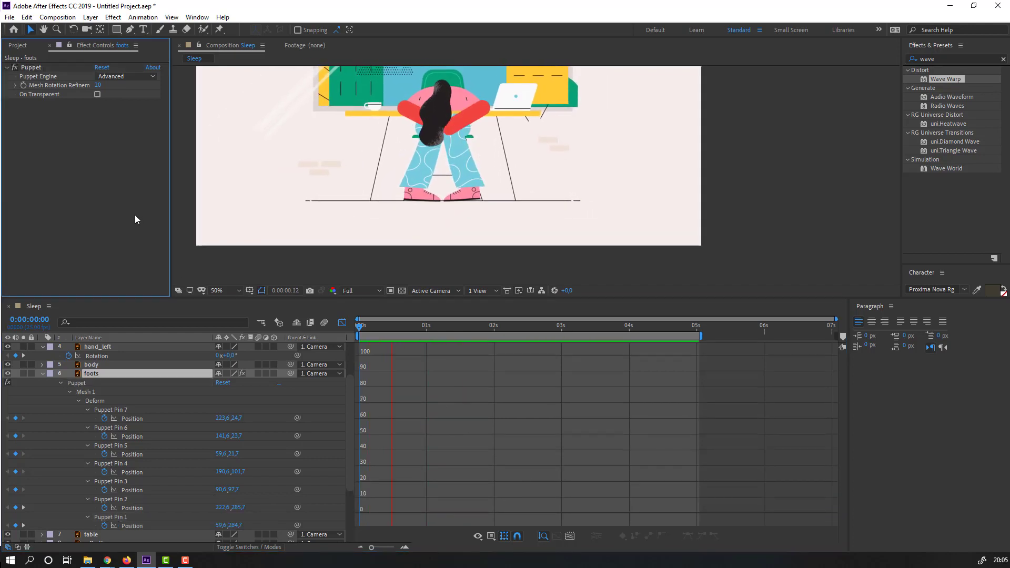
key("space")
left_click(506, 472)
key("shift+F3")
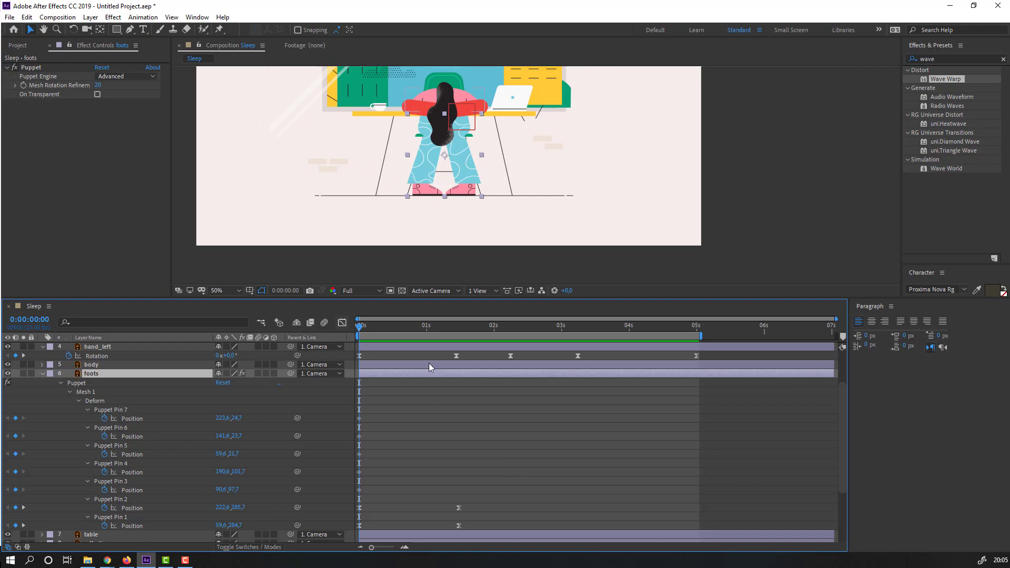
Add Position keyframes for Puppet Pins 2 and 1 at 2:06 to hold the spread pose.
left_click_drag(443, 325, 510, 325)
left_click(15, 507)
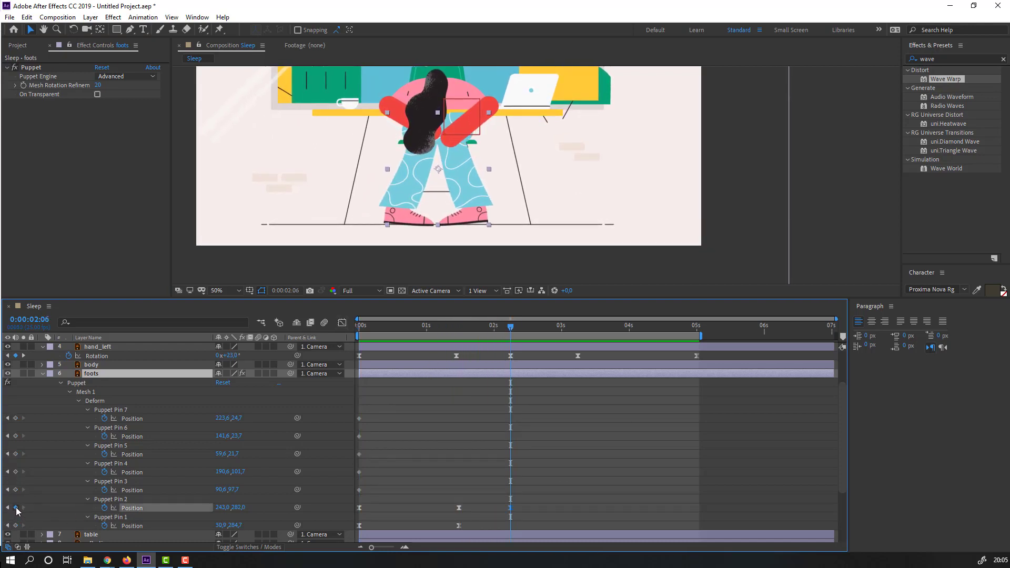
left_click(15, 525)
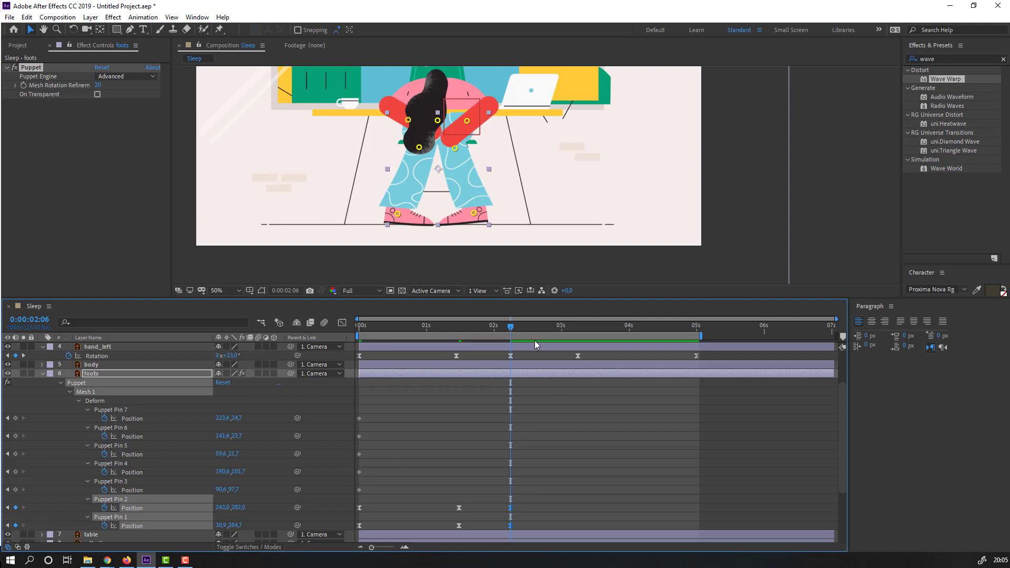
Copy both pins' starting keyframes and paste them at 3:06.
left_click_drag(540, 327, 578, 329)
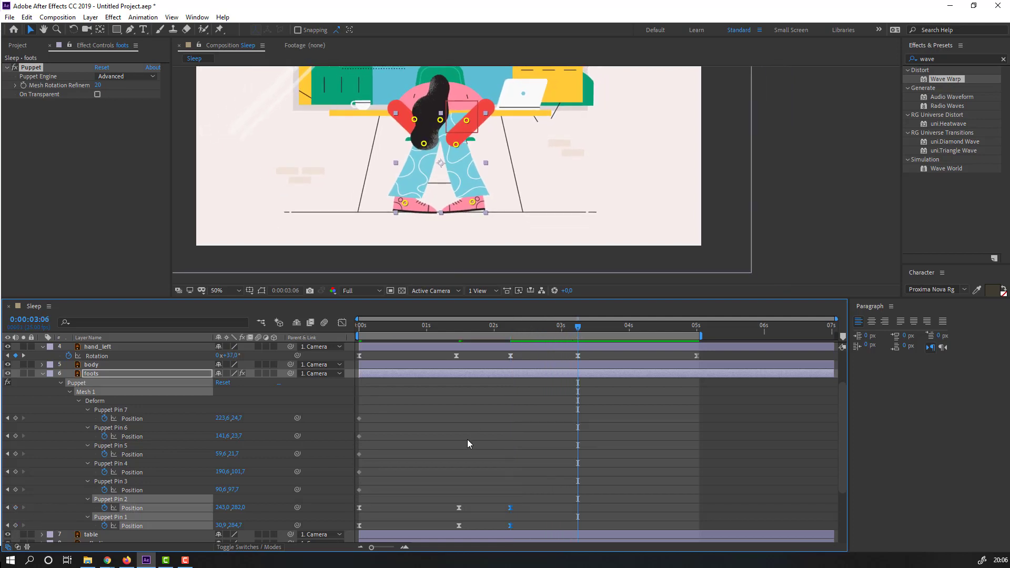
left_click(446, 476)
left_click(359, 507)
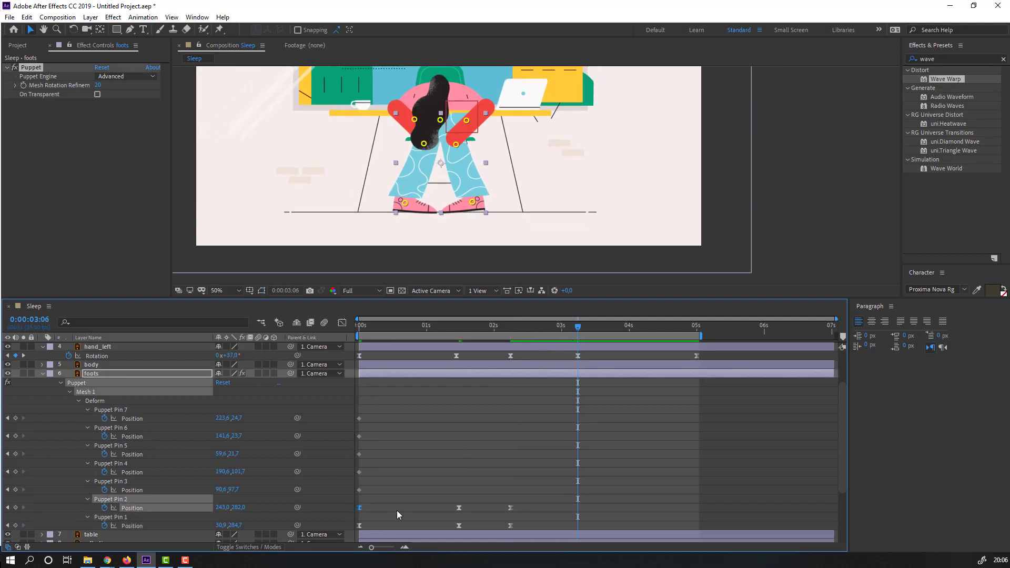
key("ctrl+c")
key("ctrl+v")
left_click(359, 525)
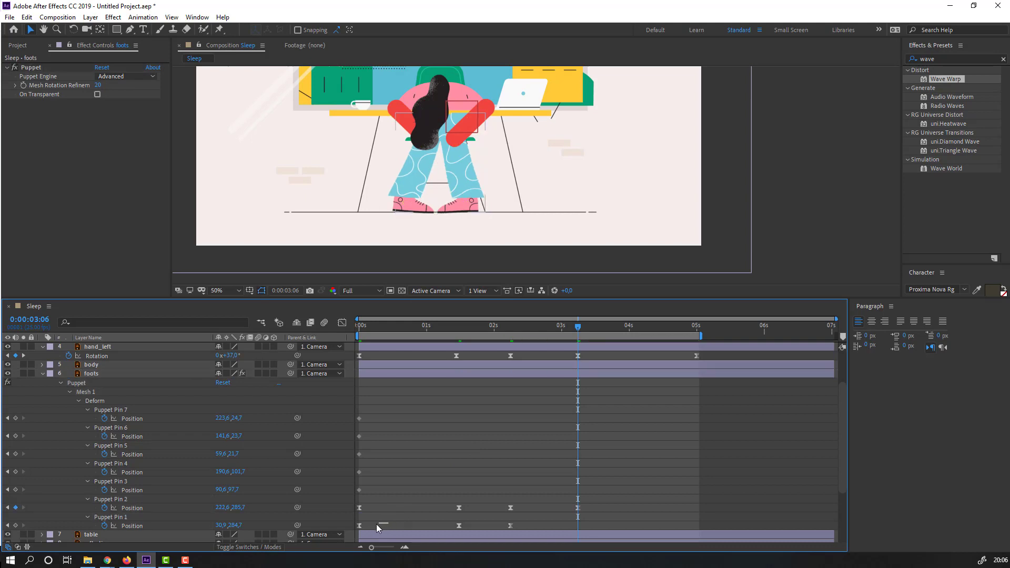
key("ctrl+c")
key("ctrl+v")
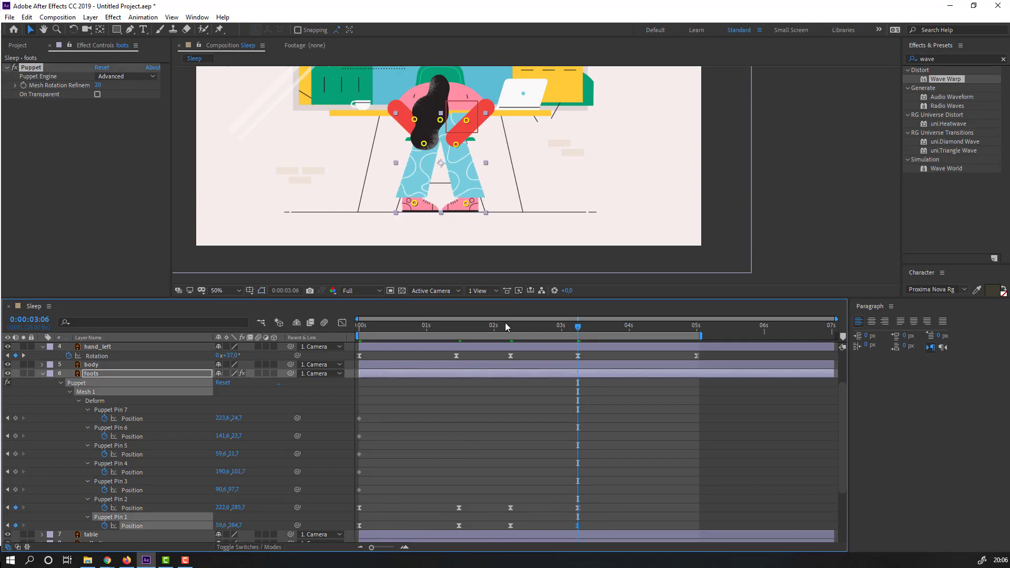
Shift the pins' later keyframes later in time and preview the retimed foot animation.
left_click_drag(503, 323, 588, 332)
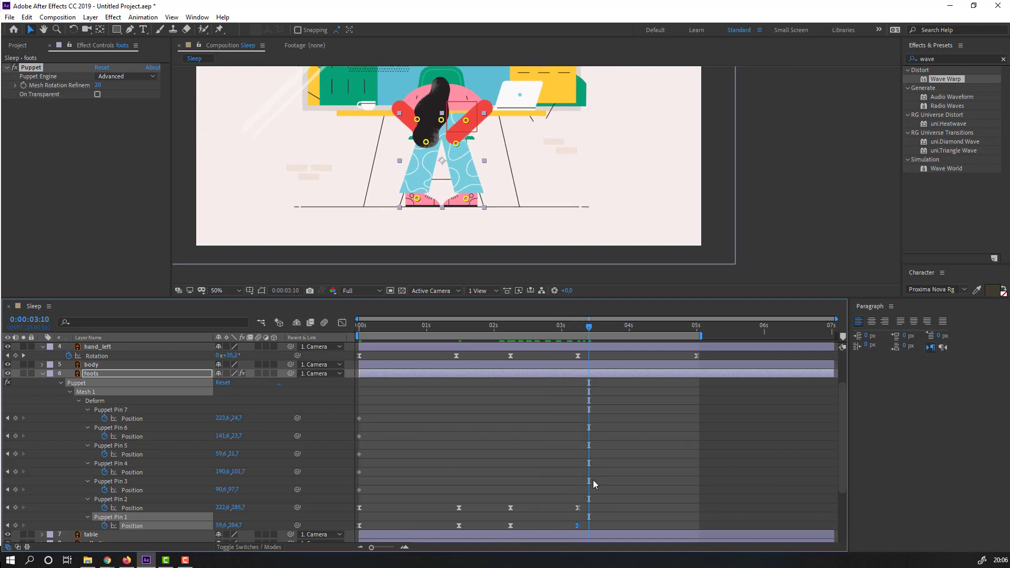
left_click_drag(638, 504, 627, 527)
left_click(753, 477)
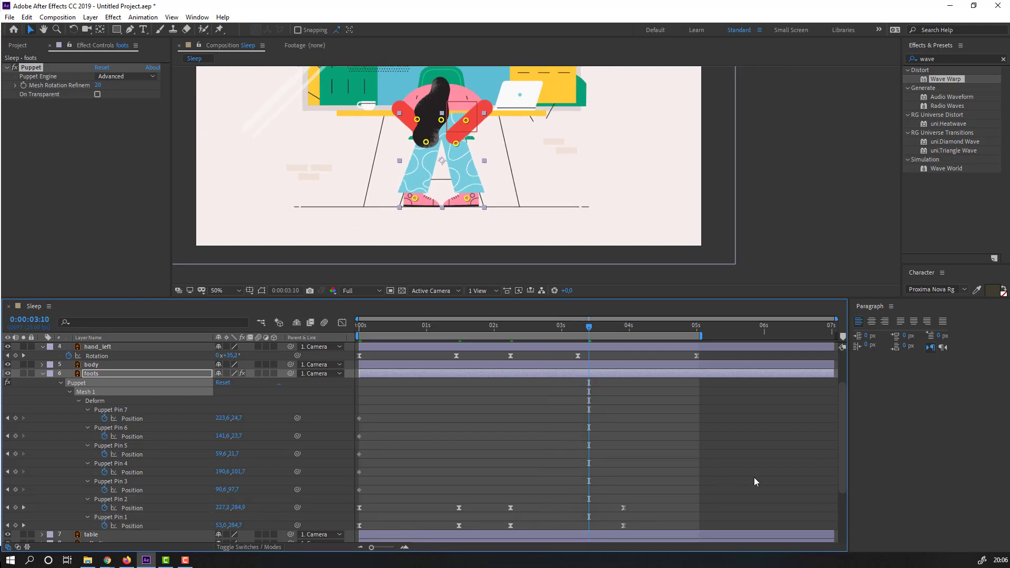
key("space")
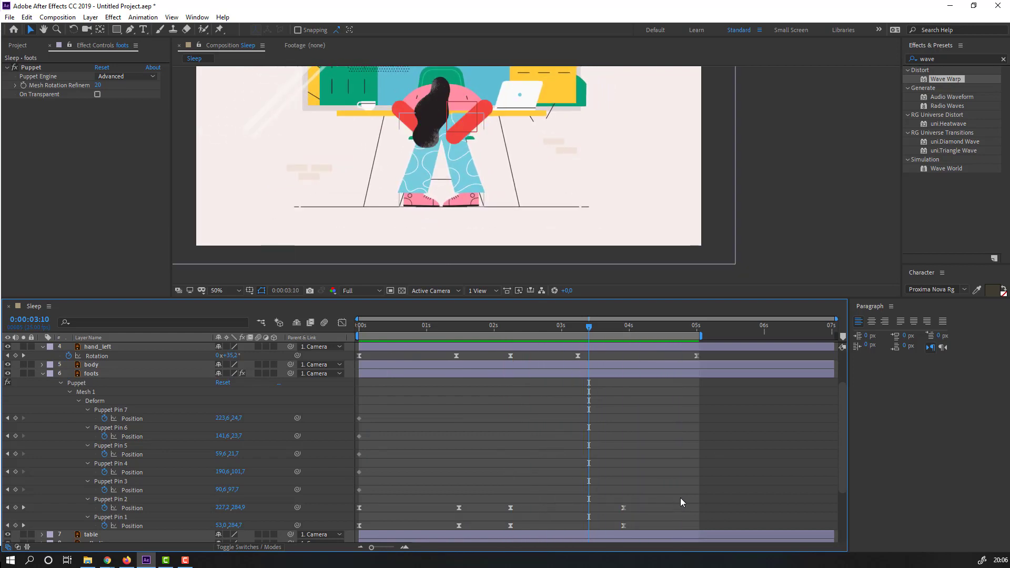
mouse_move(680, 498)
left_mouse_down()
mouse_move(513, 529)
mouse_move(548, 528)
left_mouse_up()
key("space")
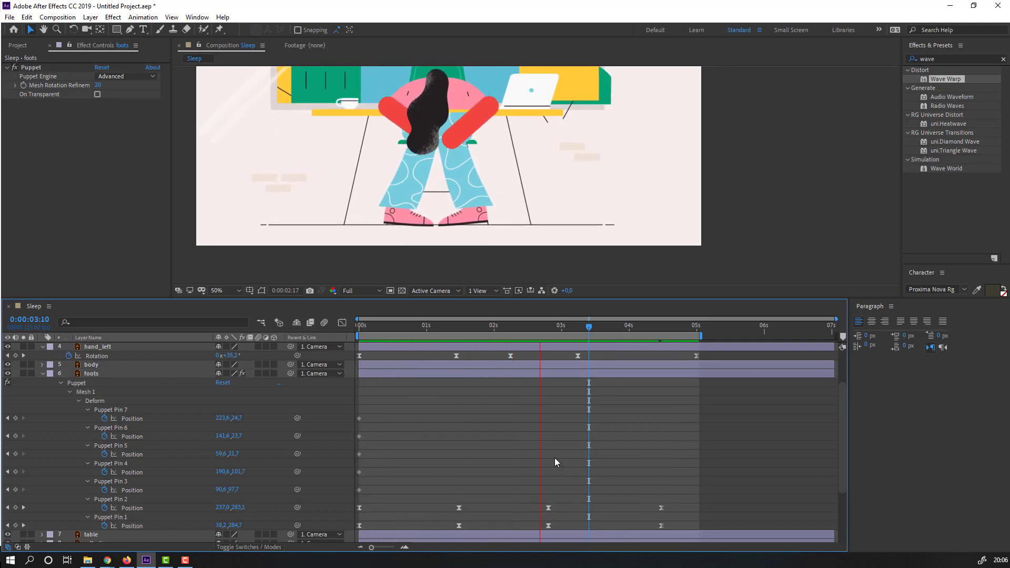
Fit the composition in the viewer and collapse the foots layer's puppet properties.
left_click(232, 290)
left_click(228, 315)
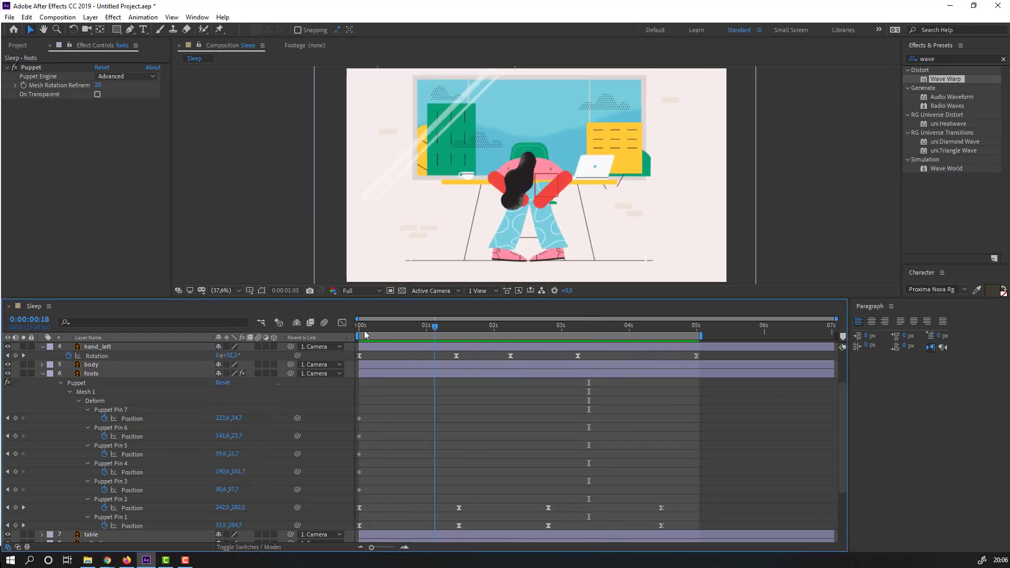
left_click(361, 330)
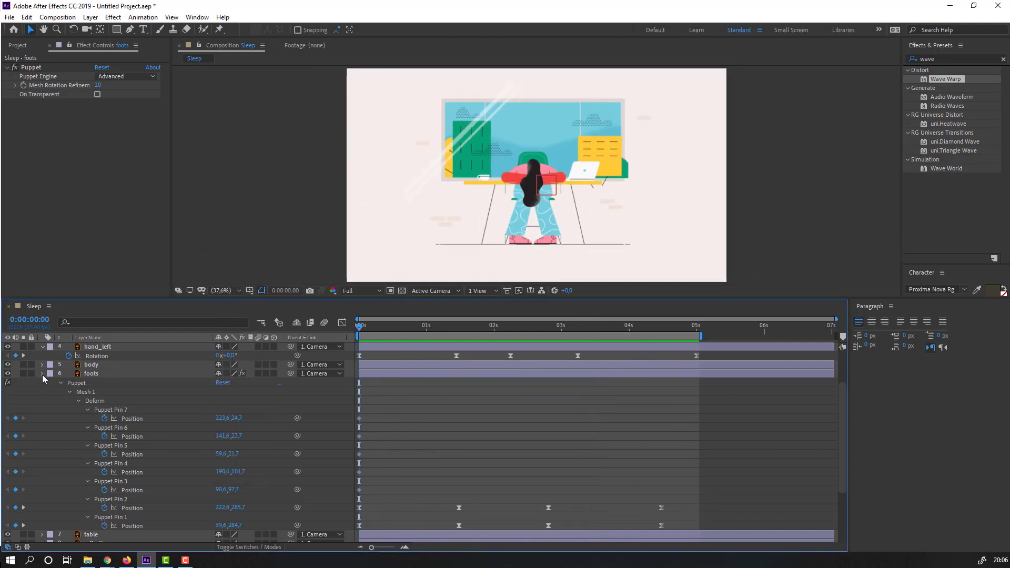
left_click(42, 374)
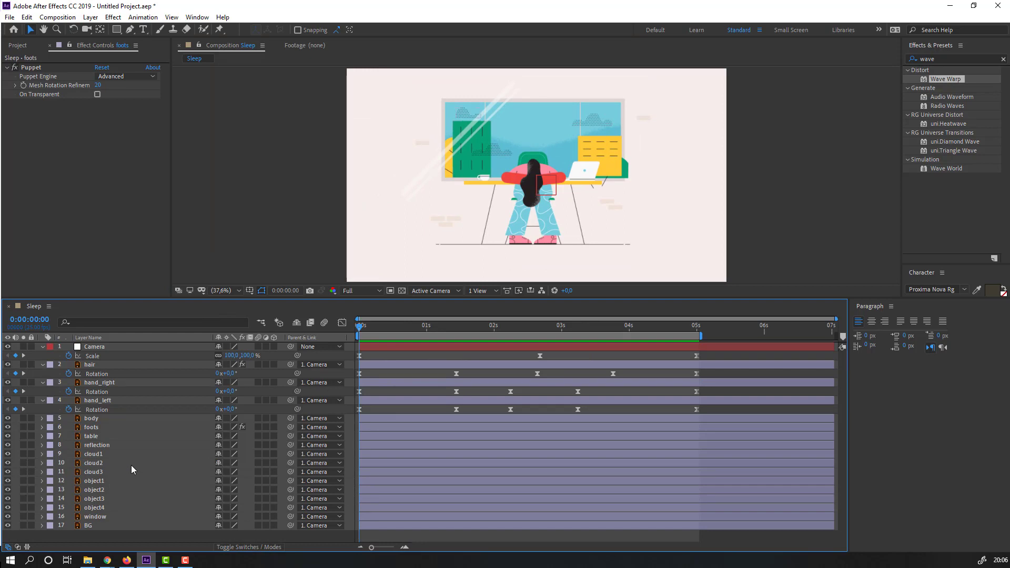
Select the four object layers and three cloud layers together.
left_click(95, 509)
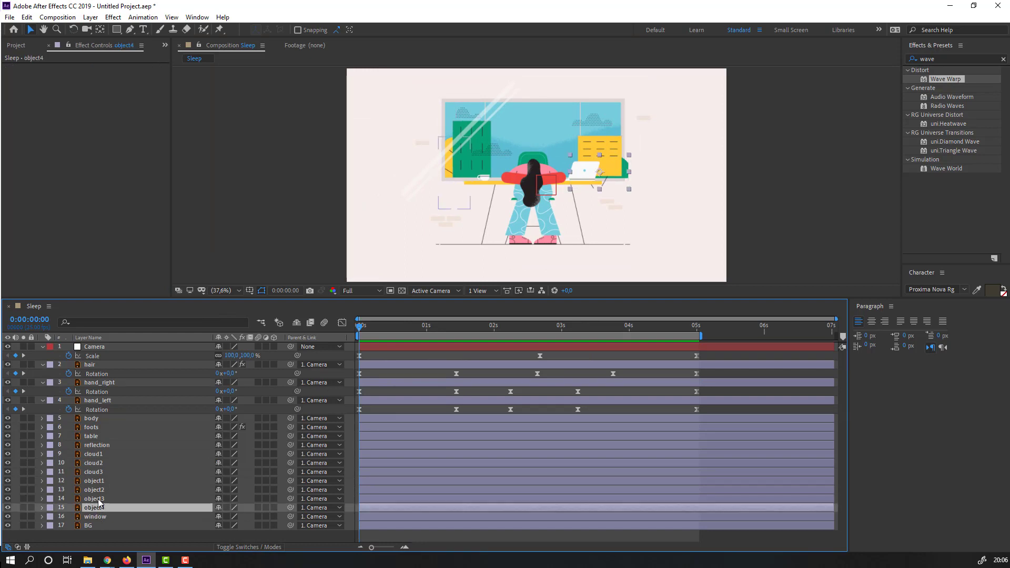
left_click(98, 500, "ctrl")
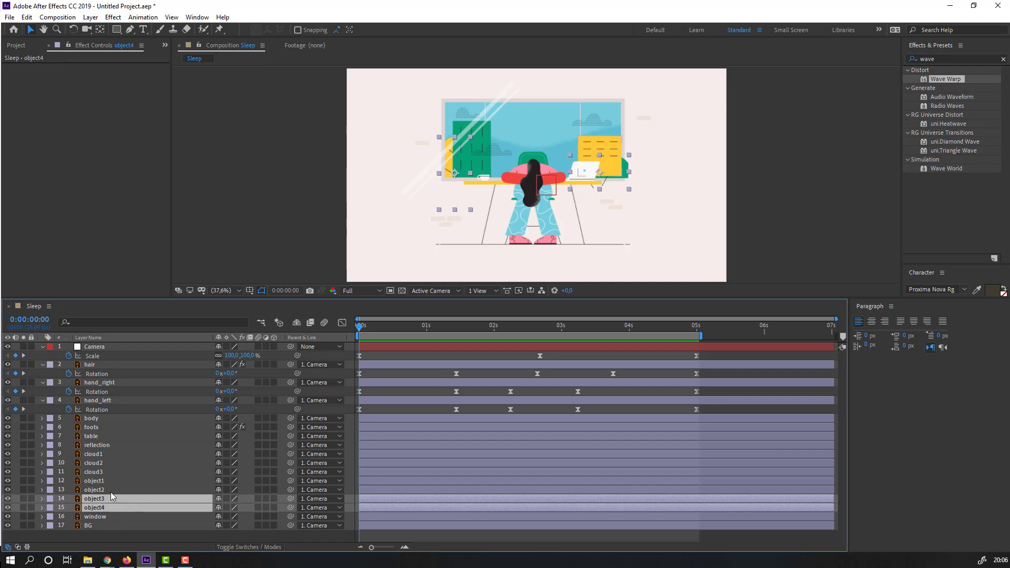
left_click(108, 490, "ctrl")
left_click(98, 481, "ctrl")
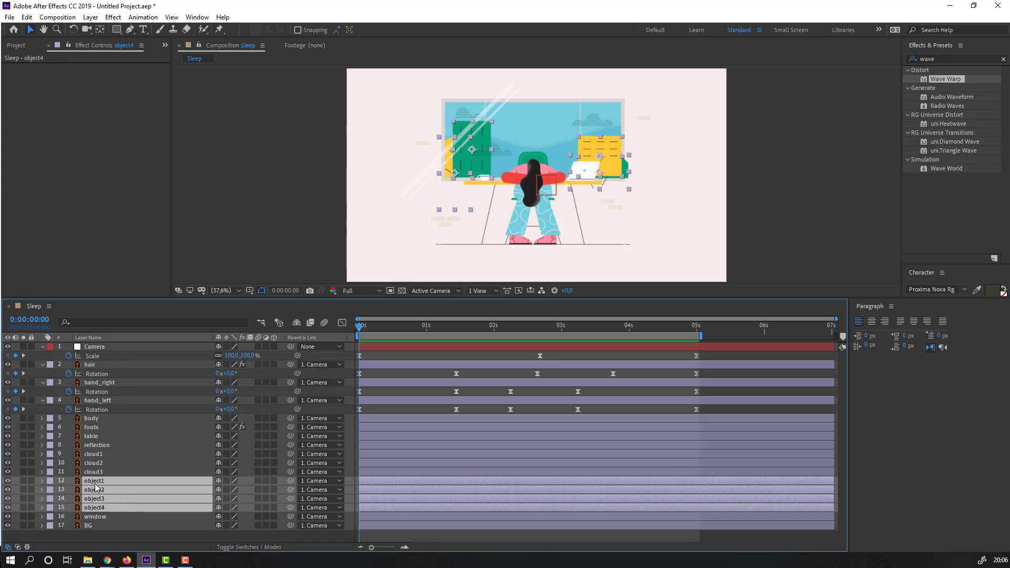
left_click_drag(94, 469, 99, 455)
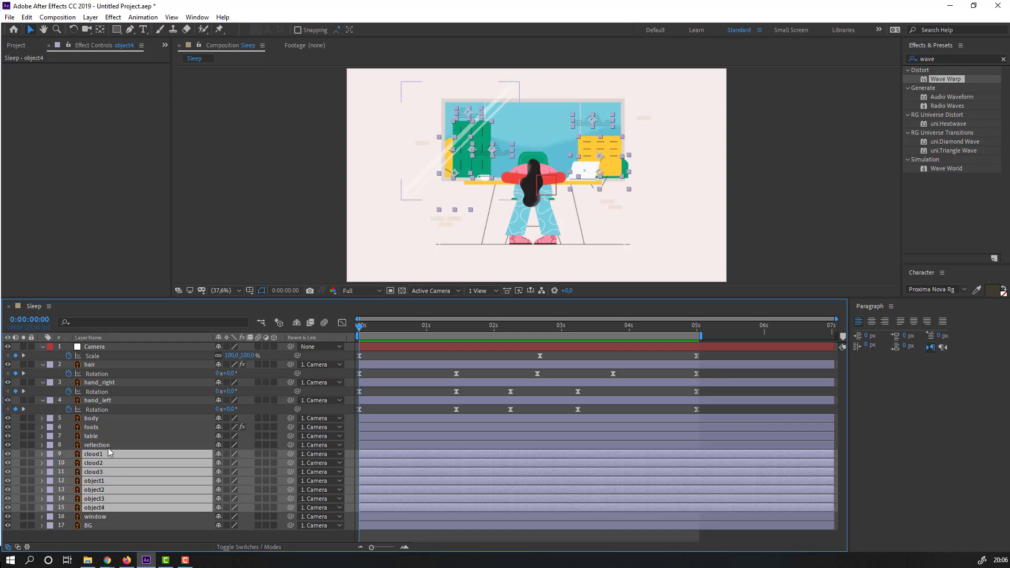
left_click(8, 453)
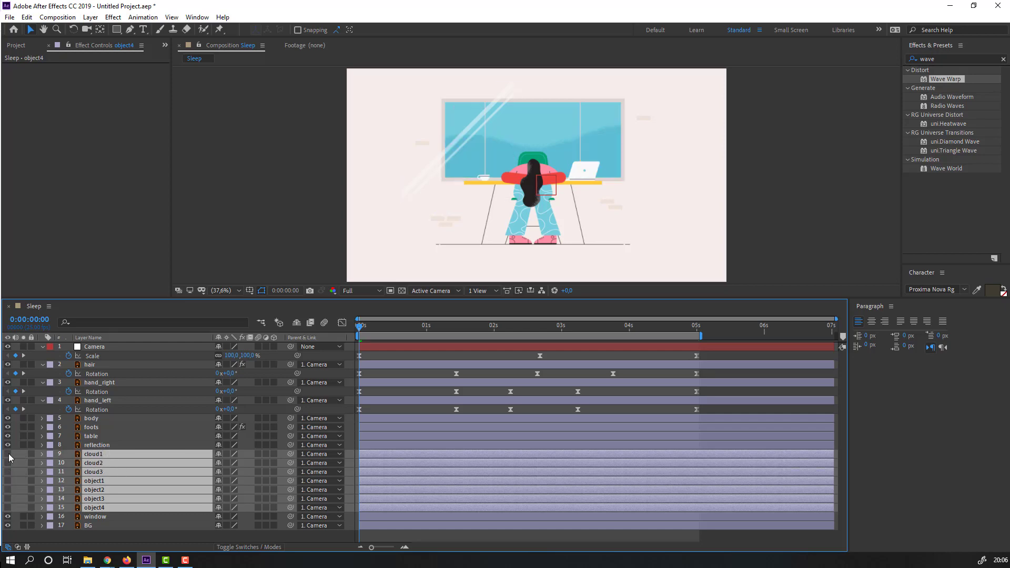
left_click(9, 457)
Pre-compose the selected layers into a new composition named 'window_objects'.
right_click(90, 478)
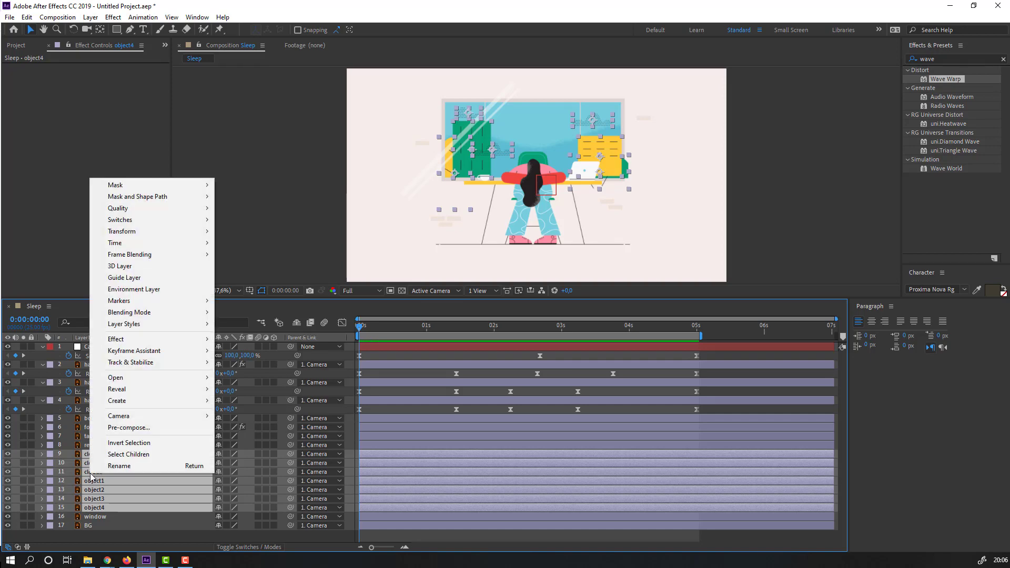
left_click(129, 428)
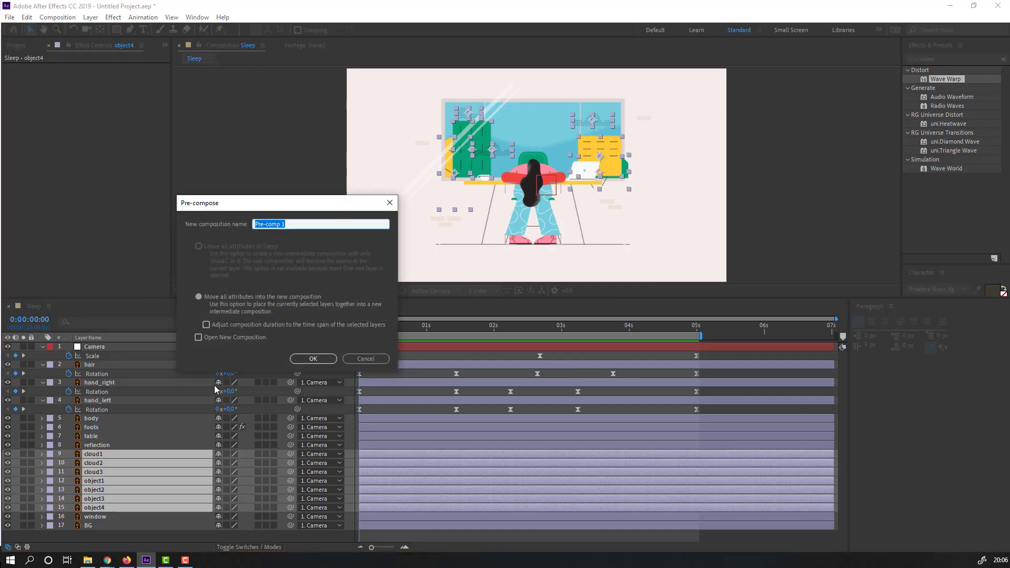
type("window_objects")
left_click(296, 360)
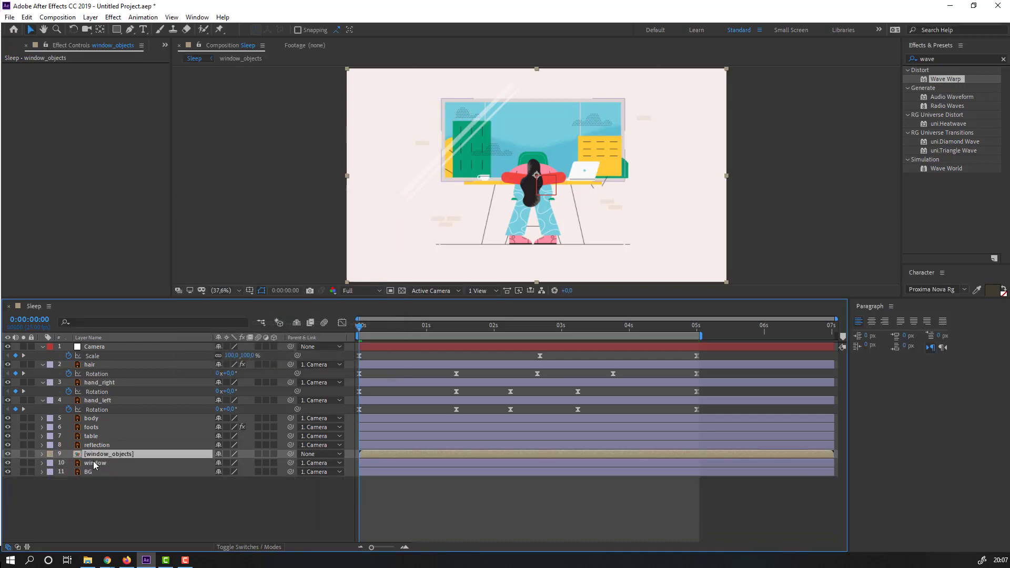
Inside window_objects, set Position keyframes on all seven cloud and object layers at 1:05.
double_click(103, 453)
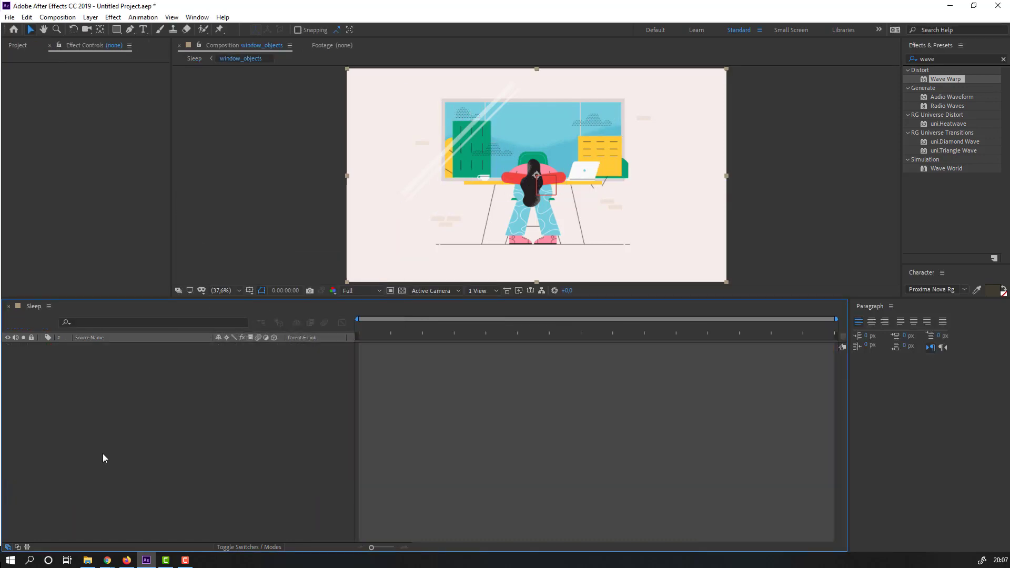
scroll(553, 157, "up", 3)
scroll(515, 182, "down", 3)
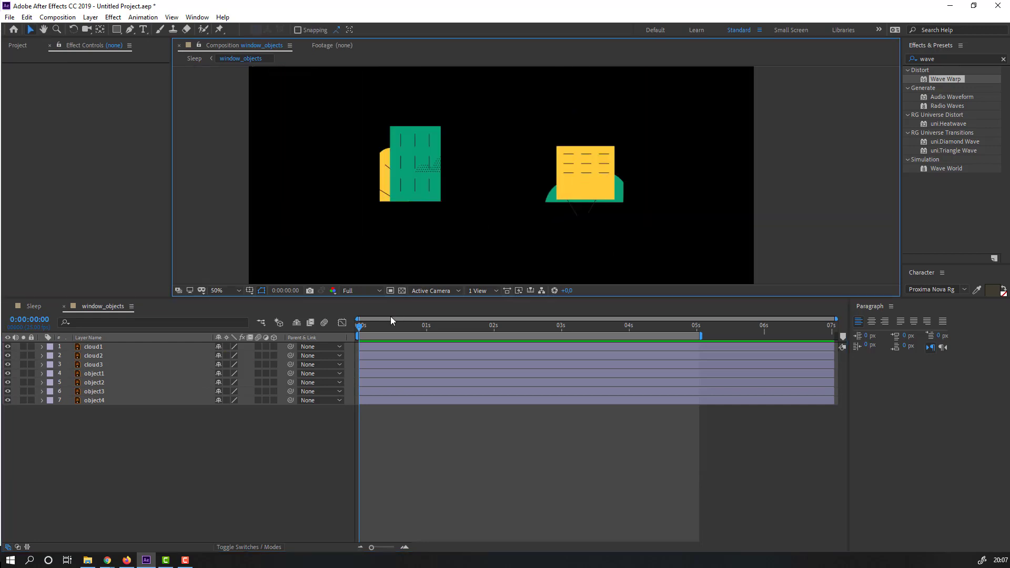
left_click_drag(390, 321, 439, 323)
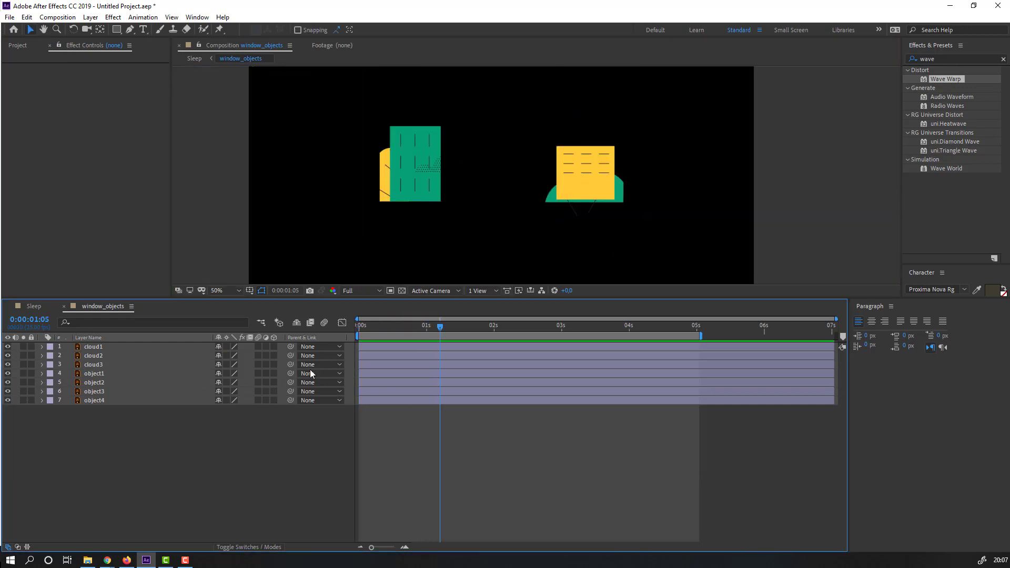
left_click_drag(101, 389, 104, 339)
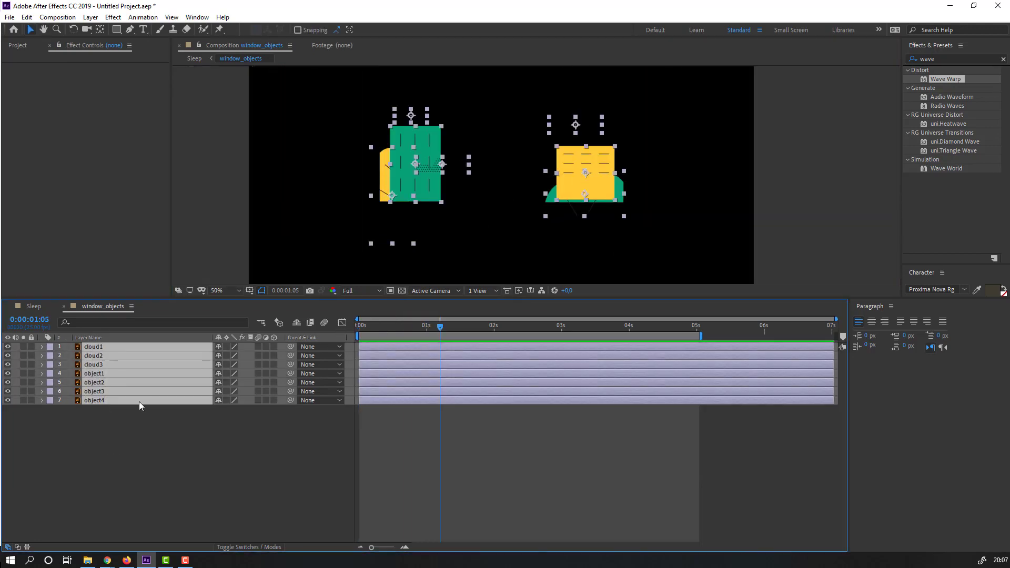
key("p")
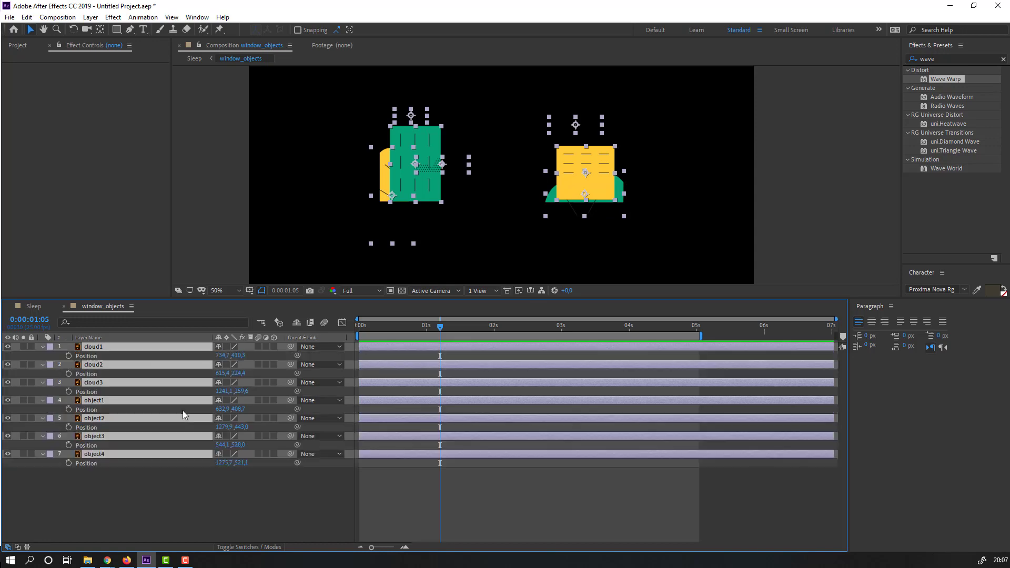
left_click(401, 290)
left_click_drag(542, 205, 520, 204)
key("v")
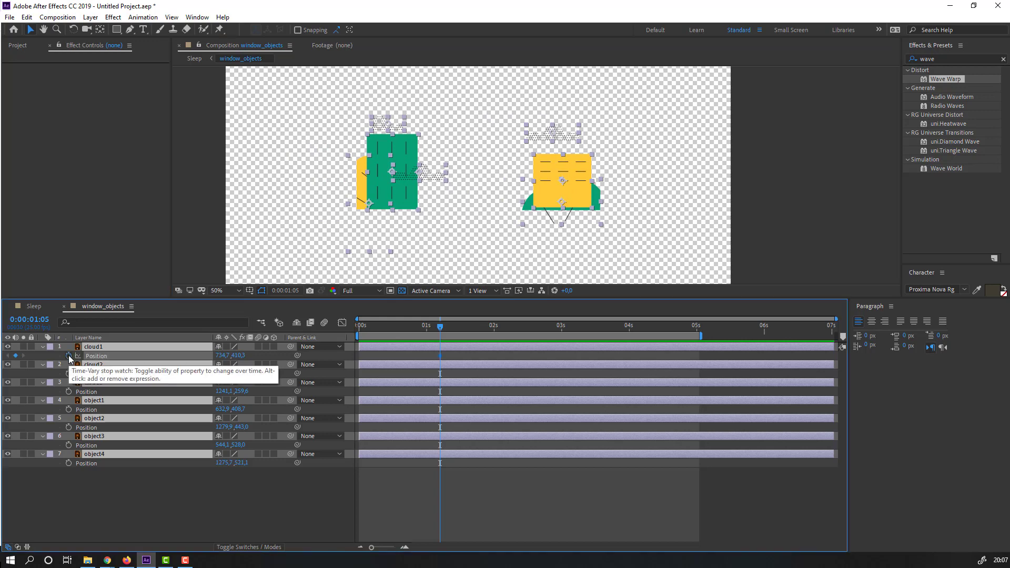
left_click(69, 356)
At 0:00, offset each cloud's and object's X position outward, then return to Sleep.
left_click_drag(433, 329, 377, 330)
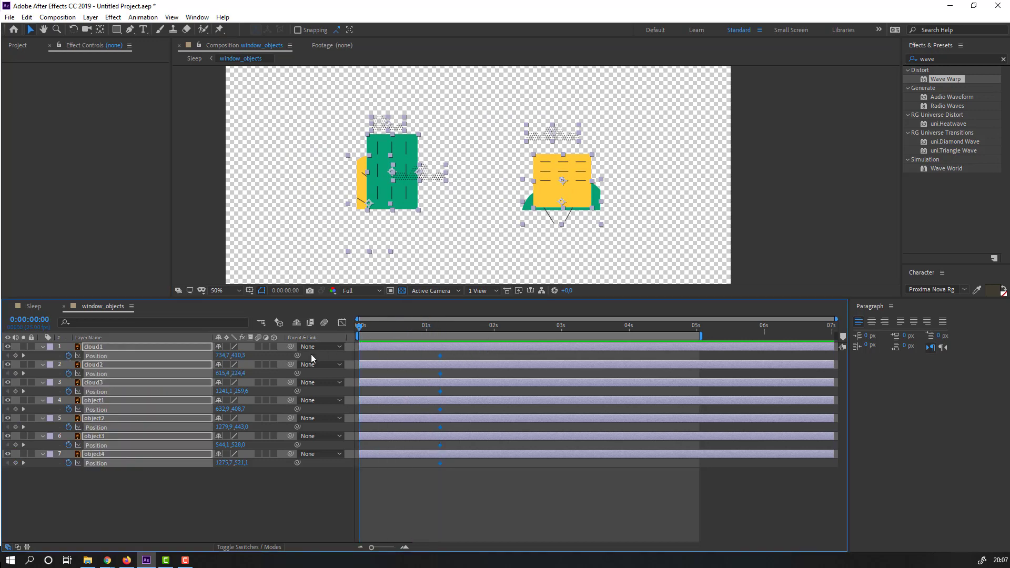
left_click(191, 522)
left_click(96, 356)
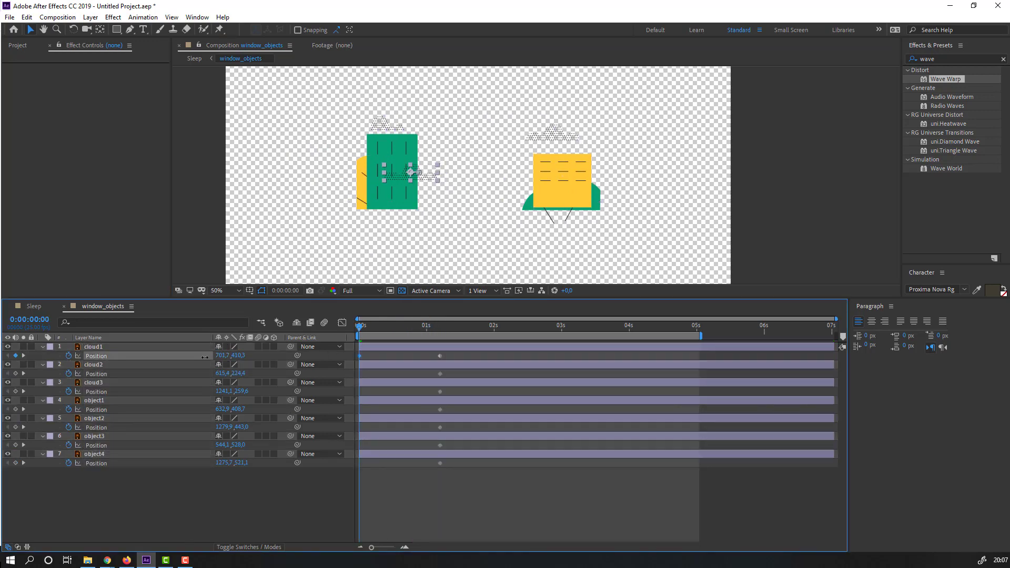
left_click_drag(224, 356, 57, 410)
left_click(97, 373)
left_click_drag(224, 426, 368, 418)
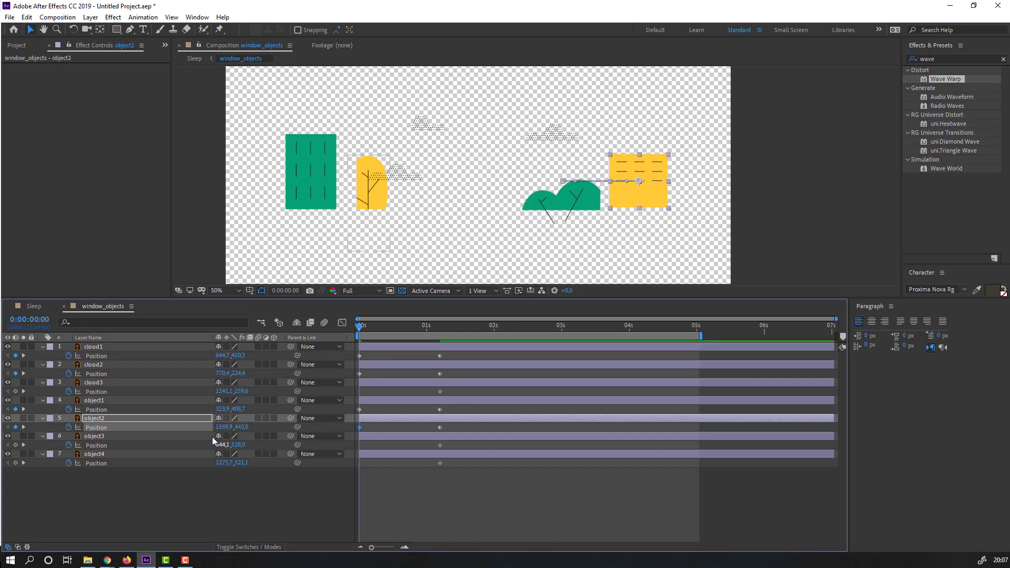
left_click_drag(222, 445, 128, 443)
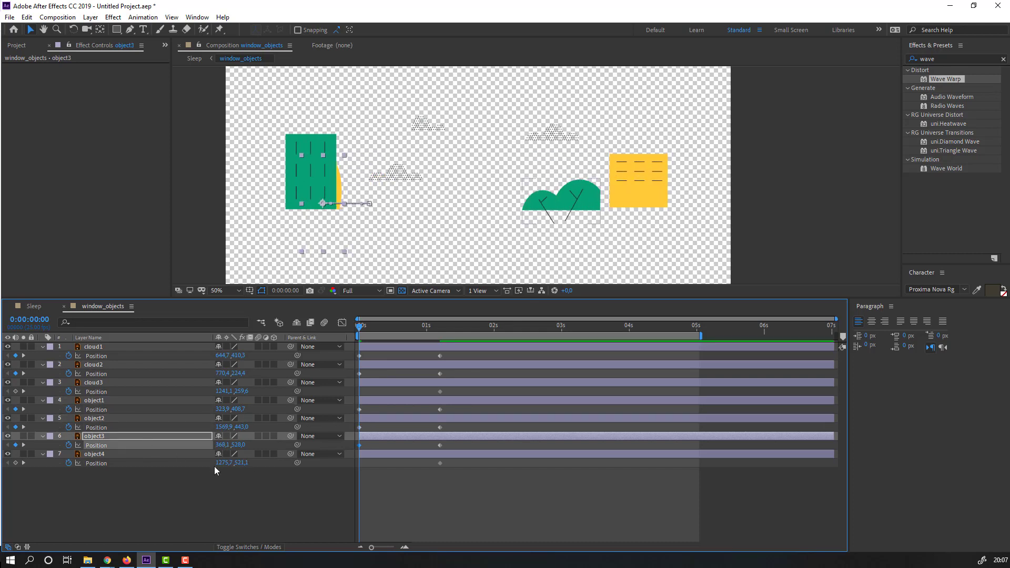
left_click_drag(224, 463, 384, 461)
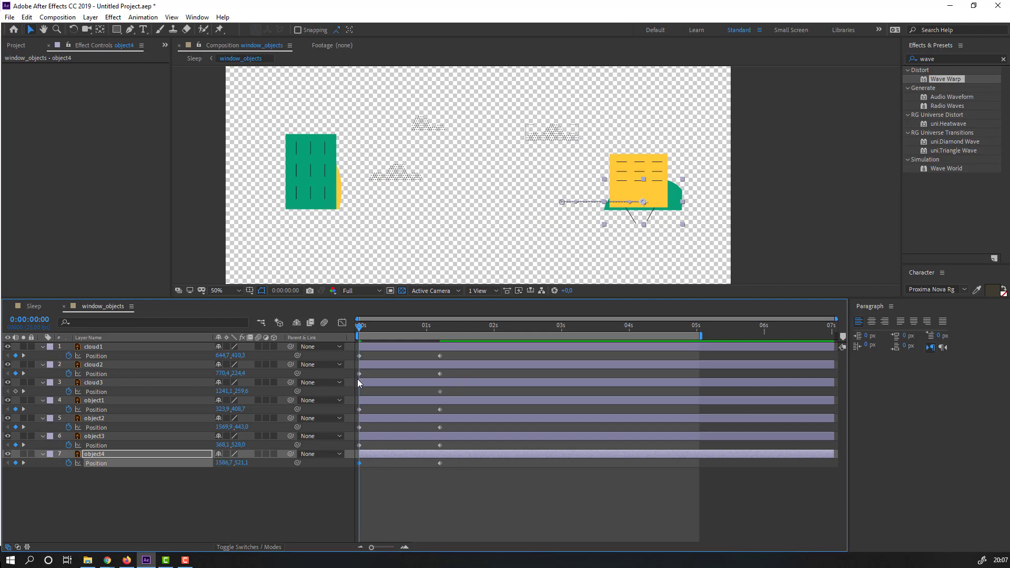
left_click(33, 306)
Preview Sleep, then parent window_objects to the Camera layer.
key("space")
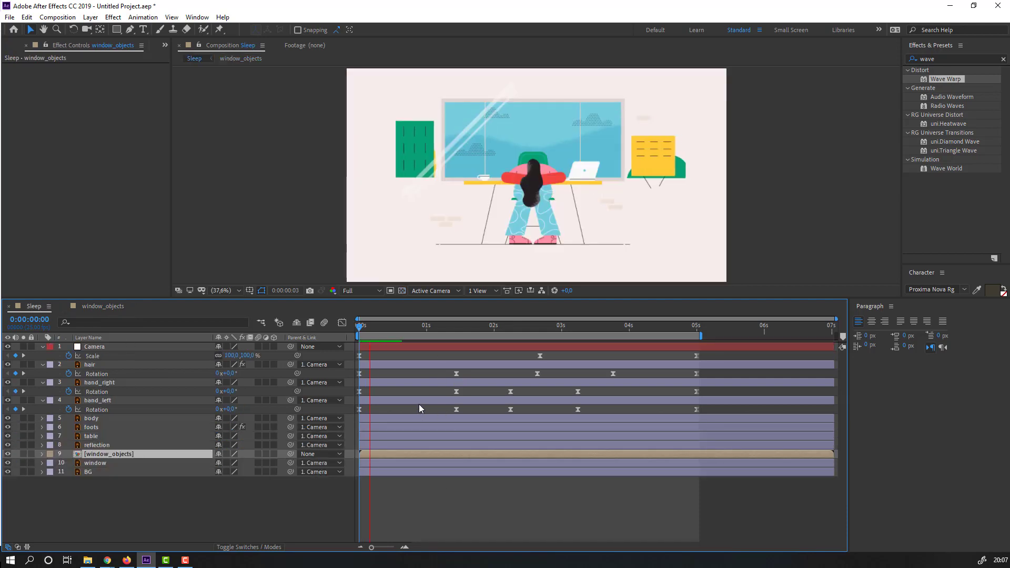
key("space")
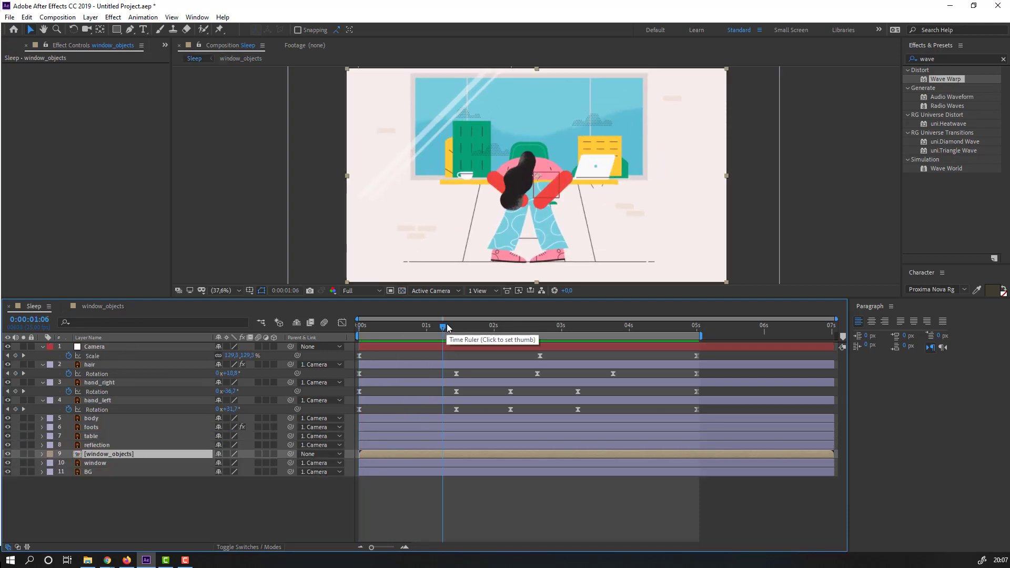
key("Home")
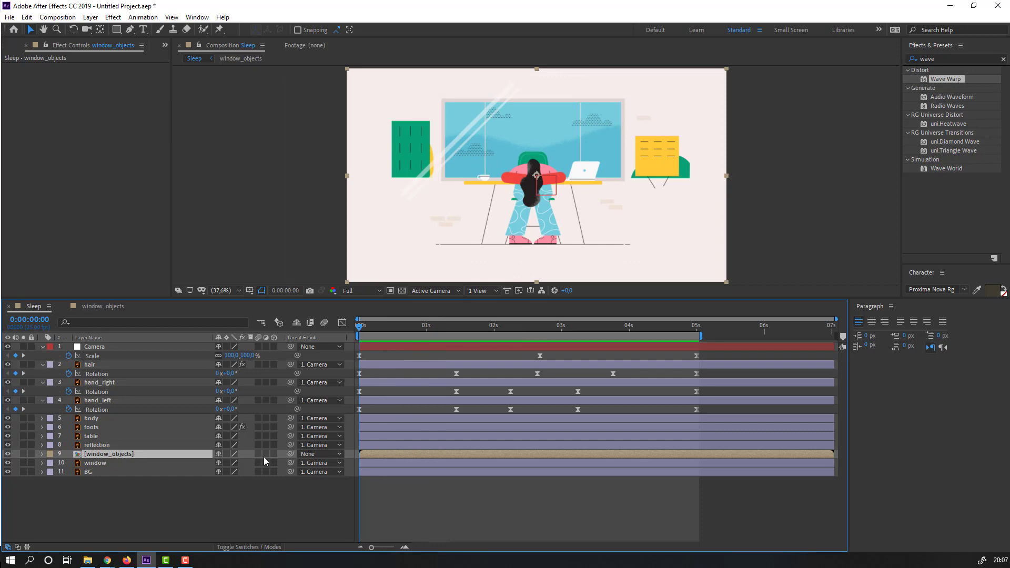
left_click_drag(290, 454, 96, 347)
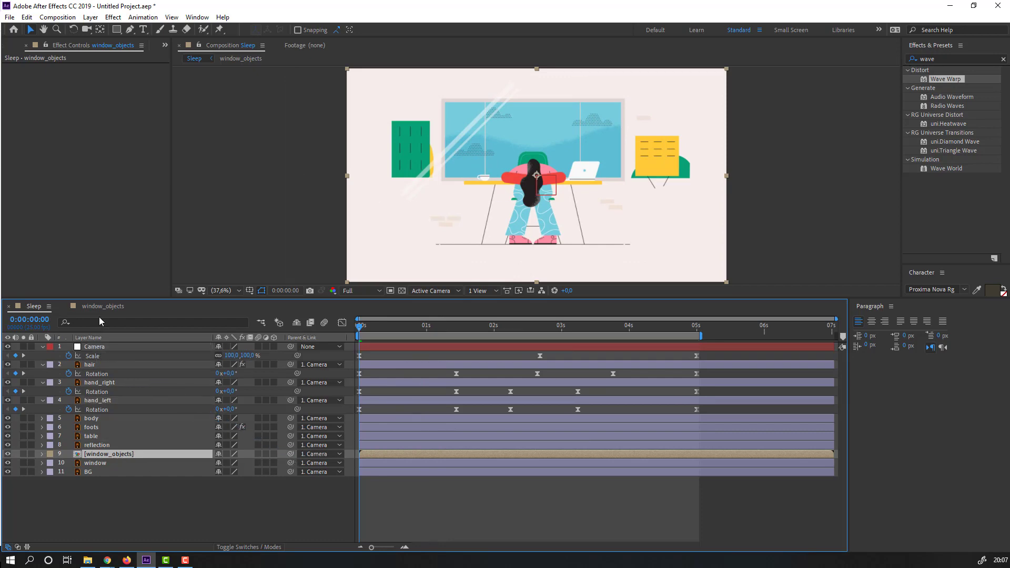
In window_objects, apply Easy Ease to all Position keyframes.
left_click(96, 305)
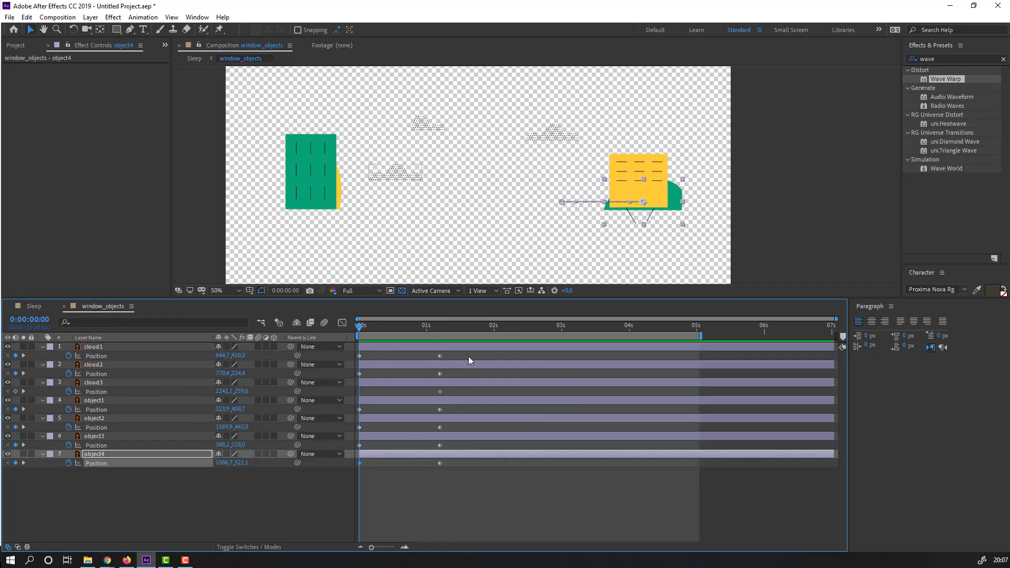
left_click_drag(468, 355, 357, 462)
right_click(358, 463)
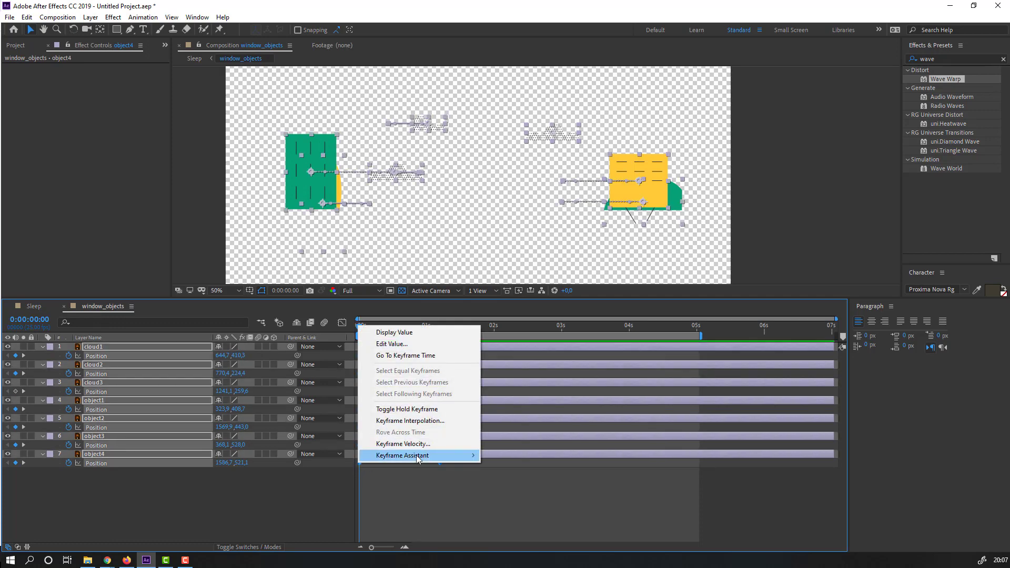
mouse_move(418, 458)
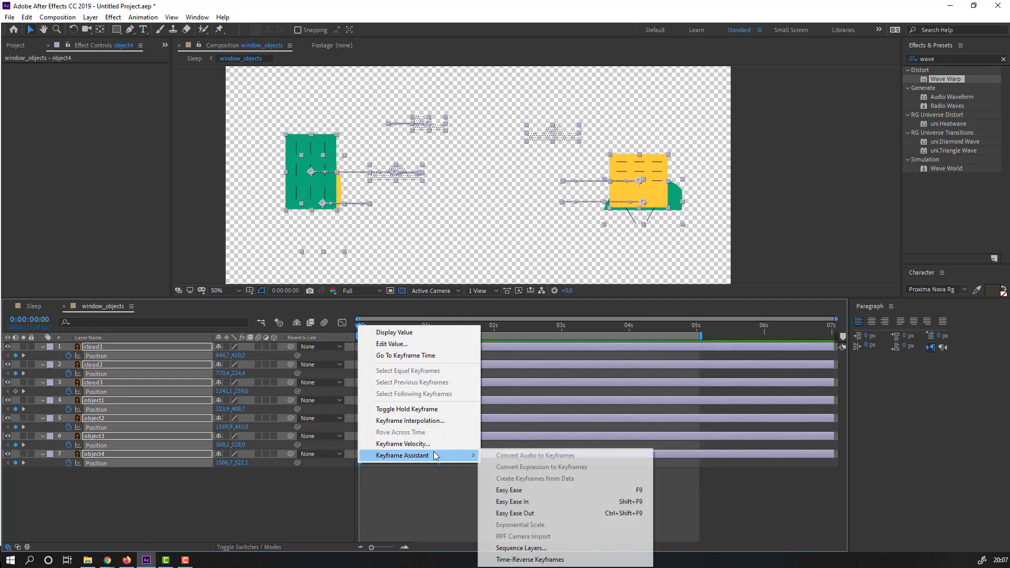
left_click(519, 492)
In the Graph Editor, move the end keyframes to about 2.5 s and preview the slide-in.
left_click_drag(459, 357, 356, 481)
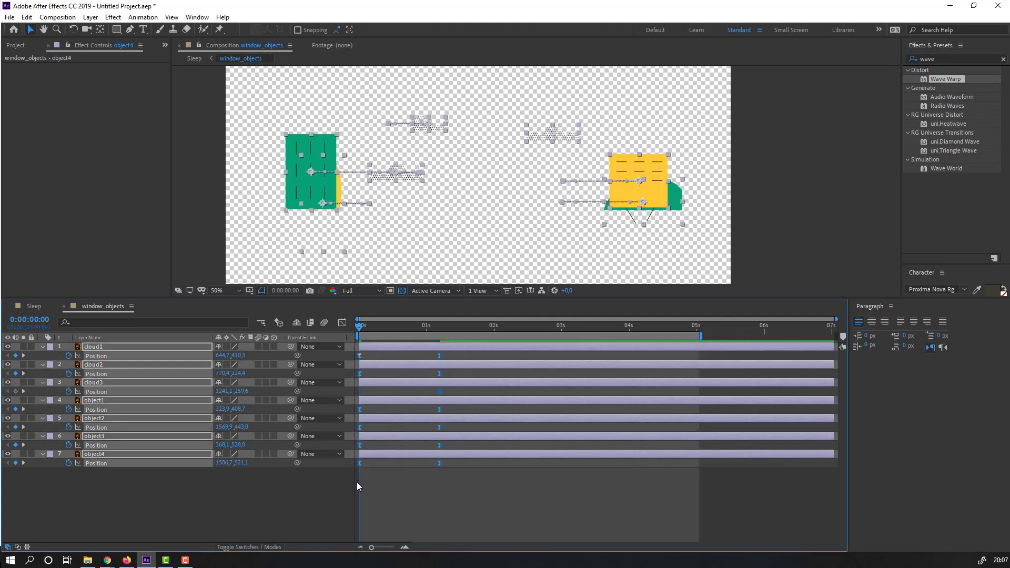
left_click(342, 323)
left_click_drag(491, 487, 407, 511)
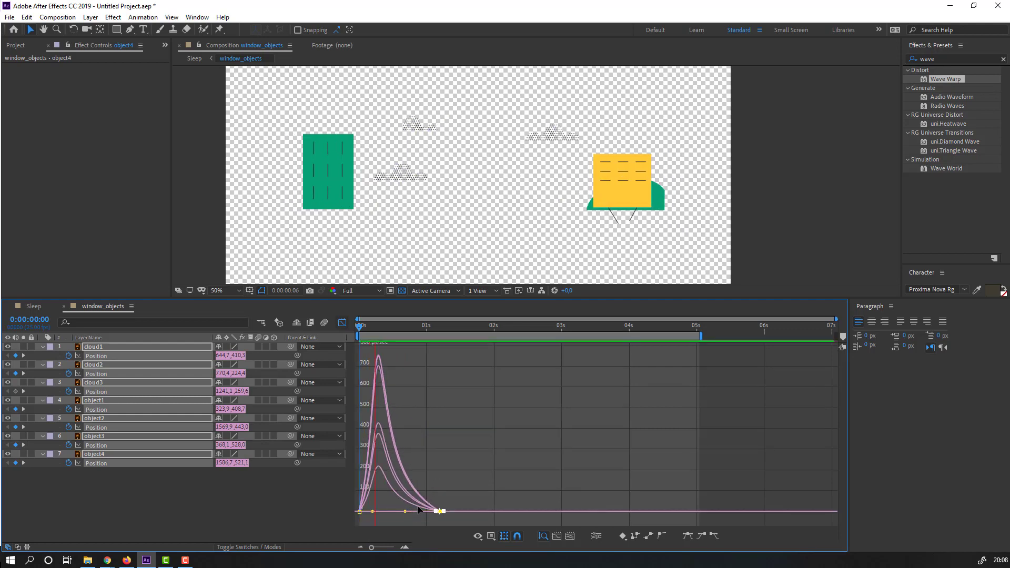
key("space")
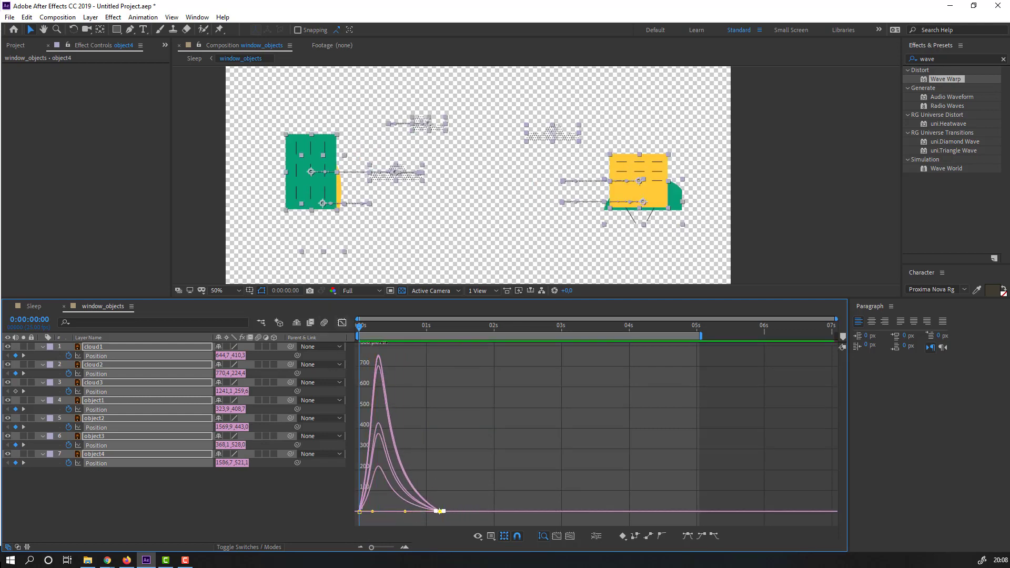
left_click(342, 323)
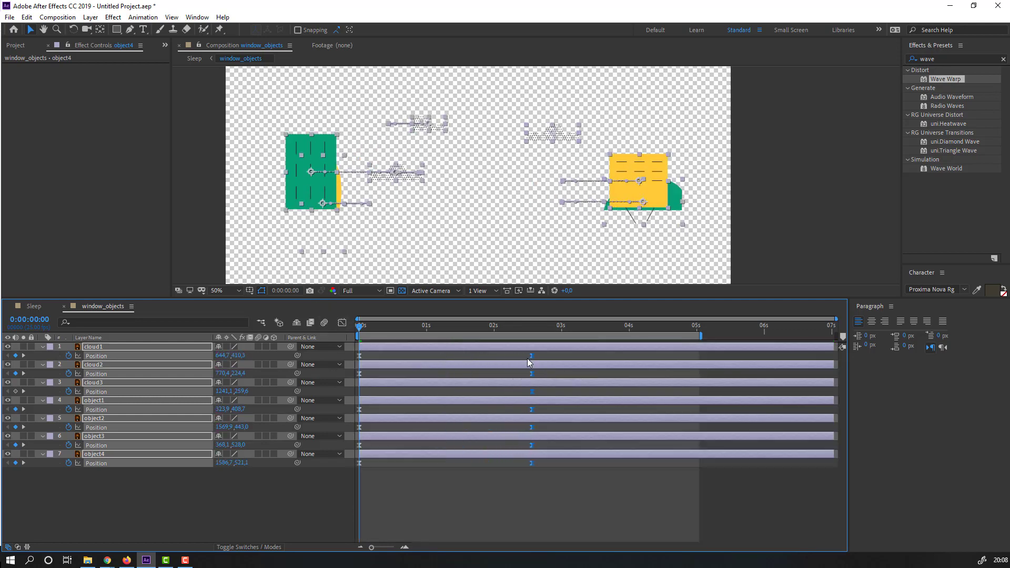
key("space")
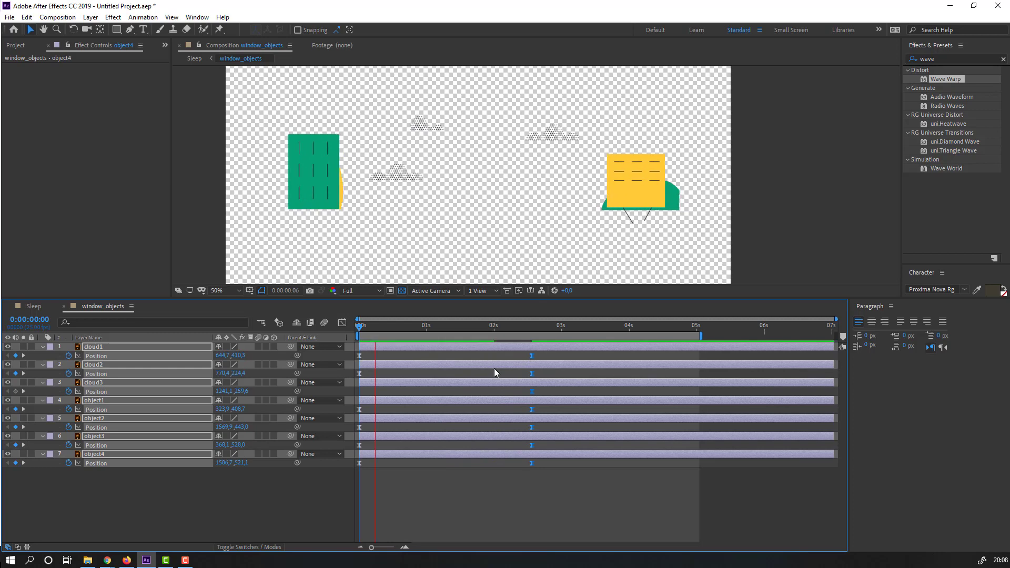
In Sleep, duplicate the window layer and place [window_objects] directly below window 2.
left_click(48, 304)
key("space")
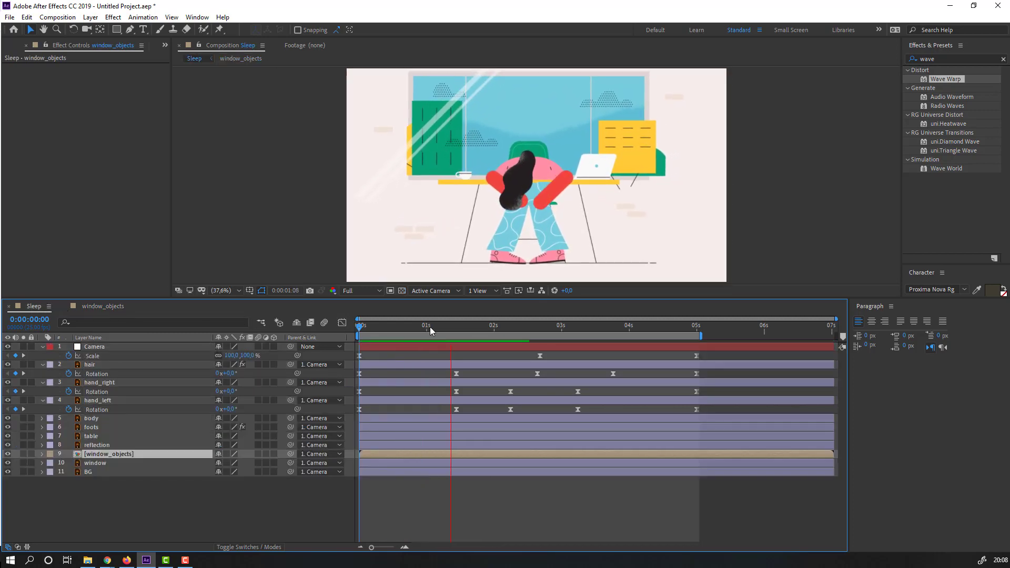
left_click(130, 506)
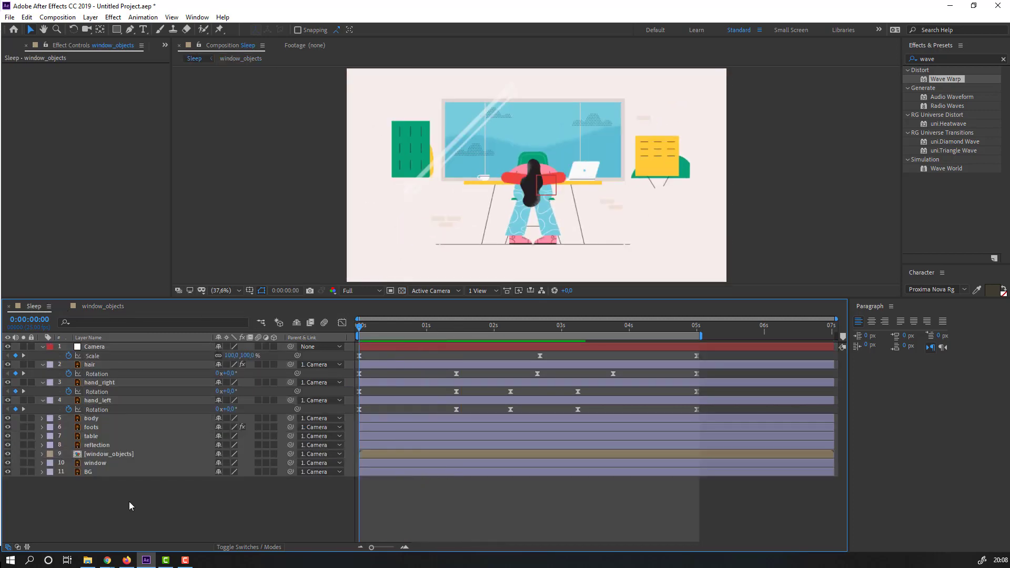
left_click(97, 462)
key("ctrl+d")
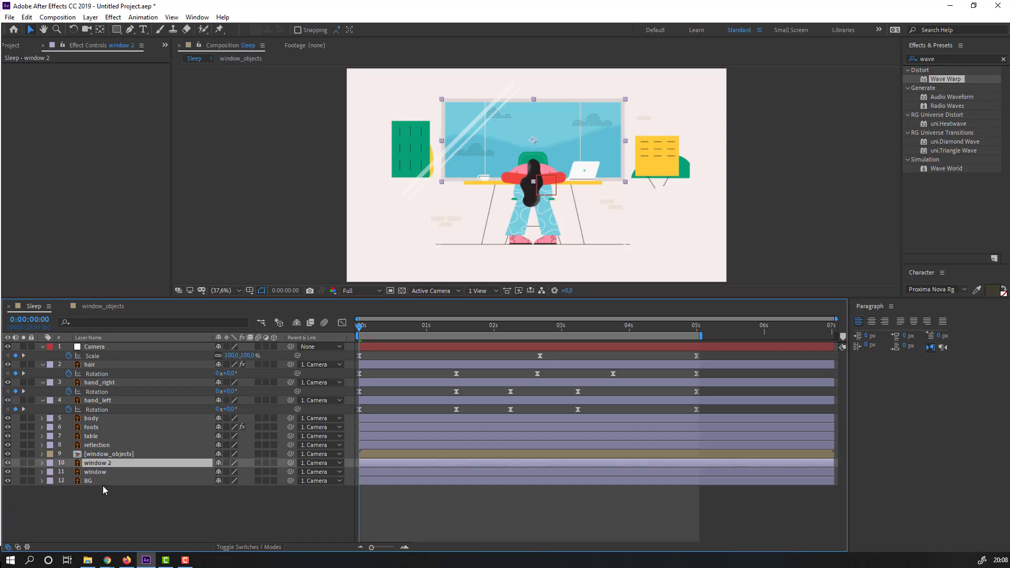
left_click(97, 454)
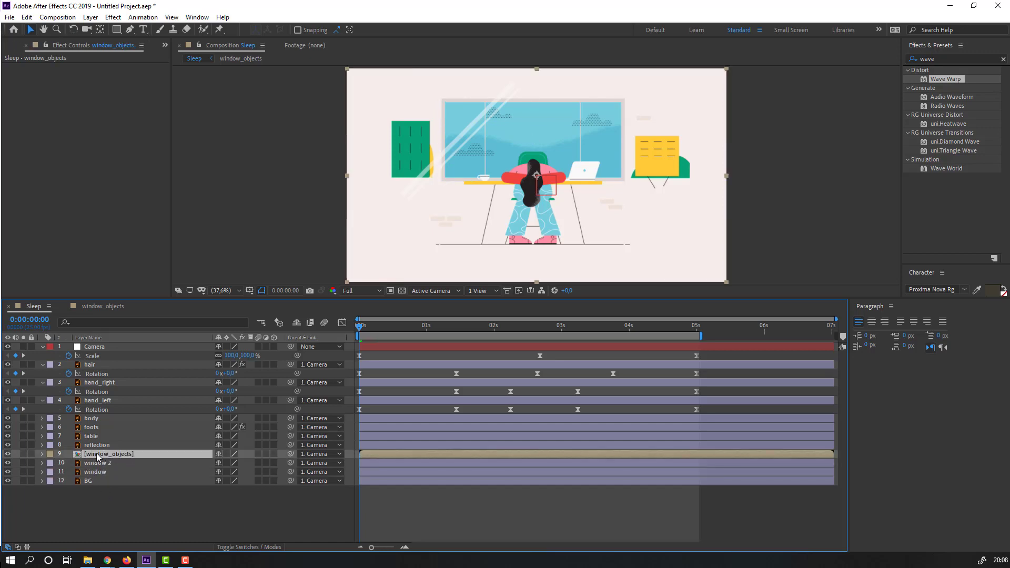
left_click_drag(96, 452, 105, 466)
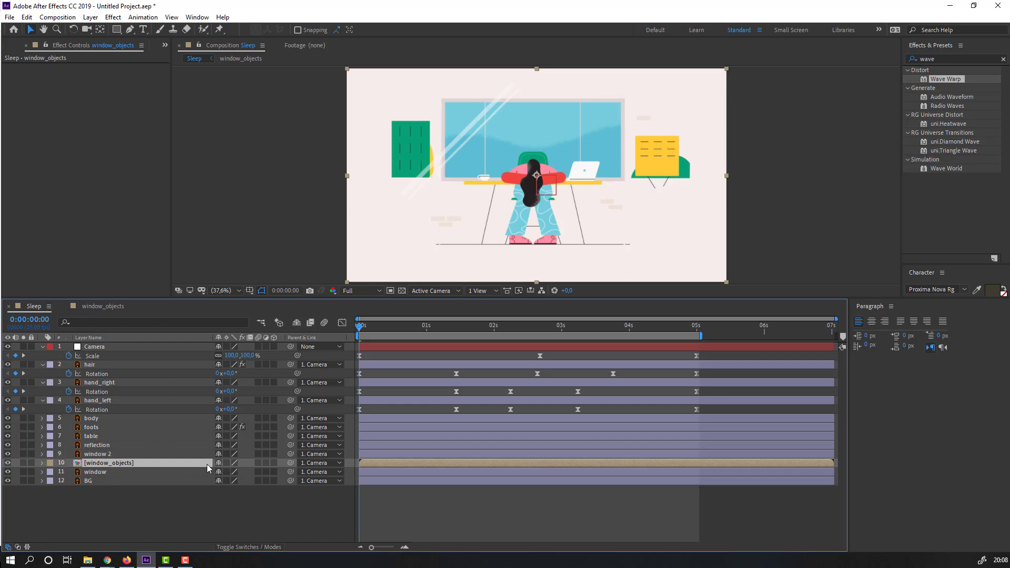
Set [window_objects]' Track Matte to Alpha Matte 'window 2' and preview.
left_click(261, 546)
left_click(276, 462)
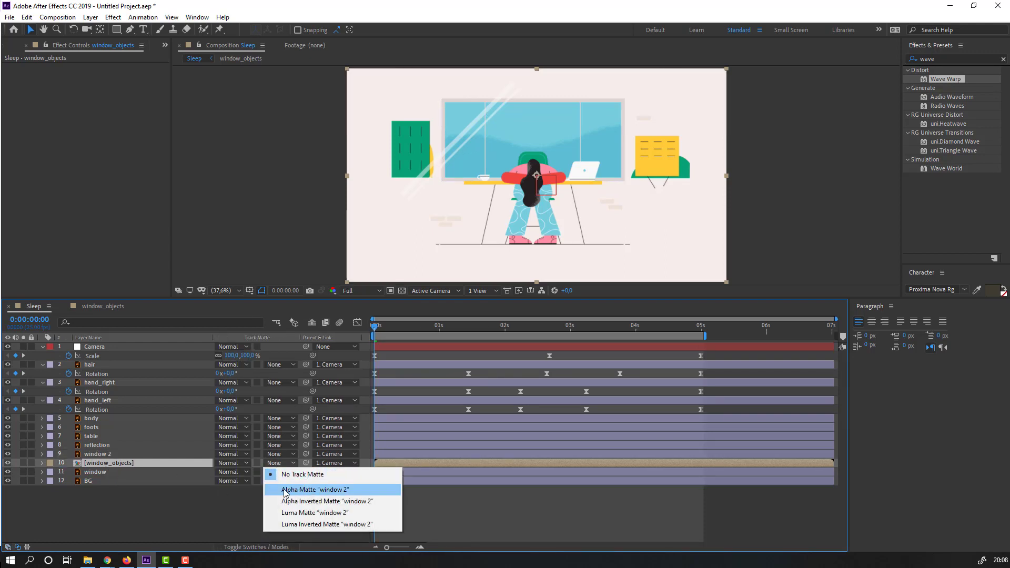
left_click(355, 488)
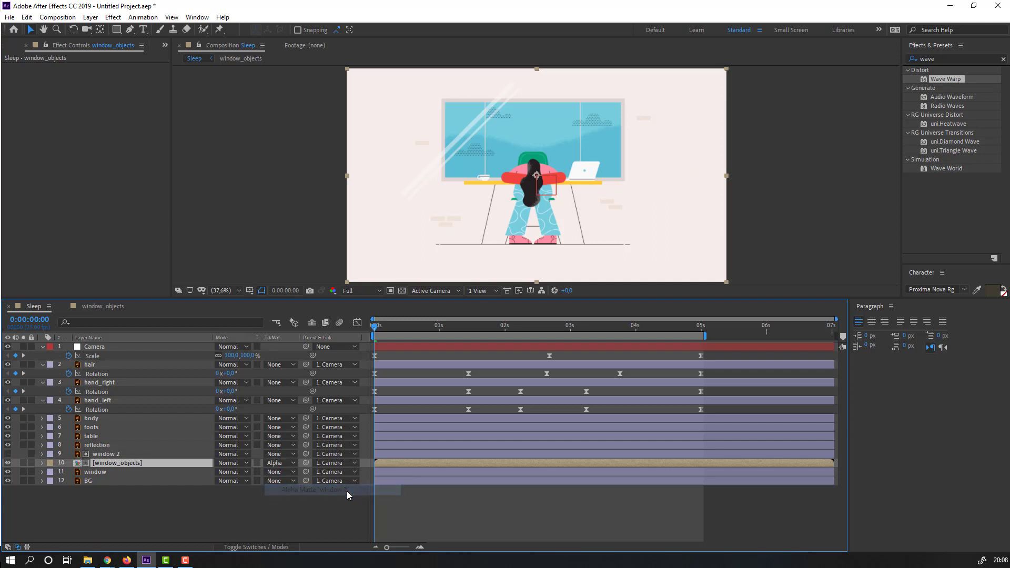
left_click(277, 505)
key("space")
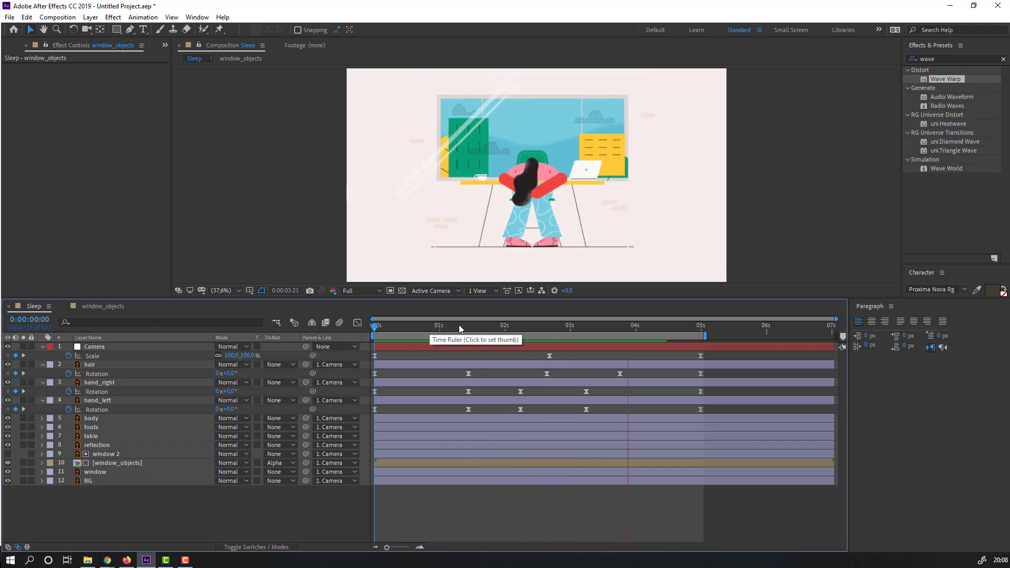
In window_objects, repeat the clouds' and objects' starting Position keyframes at 4:19 so they slide back out.
left_click_drag(458, 324, 575, 325)
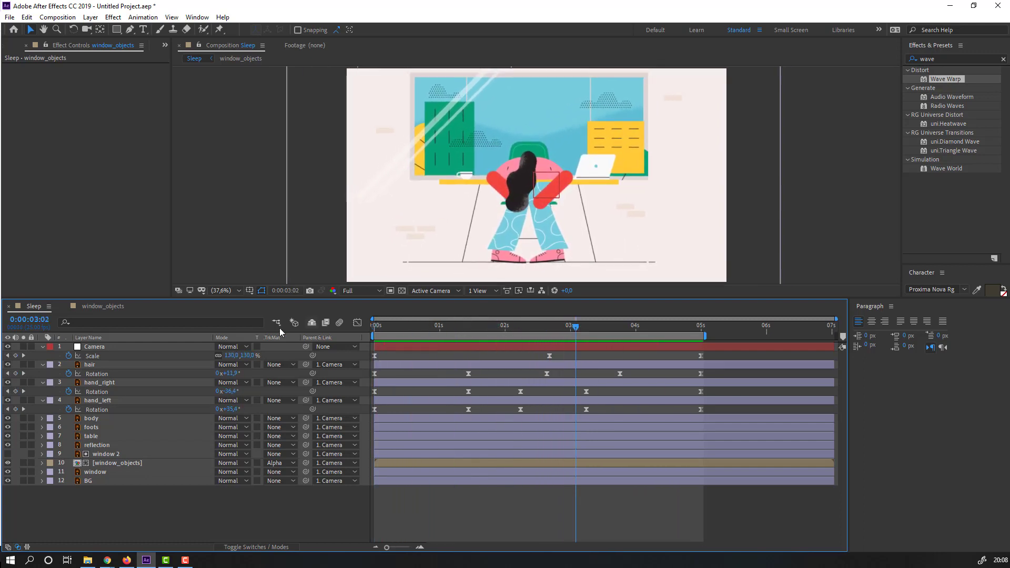
left_click(93, 305)
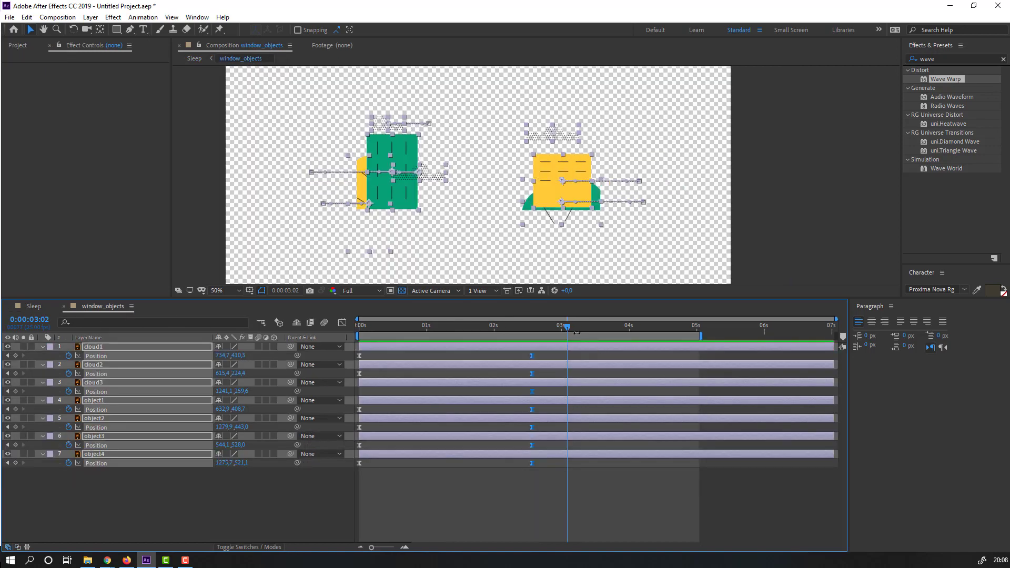
left_click_drag(576, 326, 678, 329)
left_click(365, 355)
left_click(360, 355)
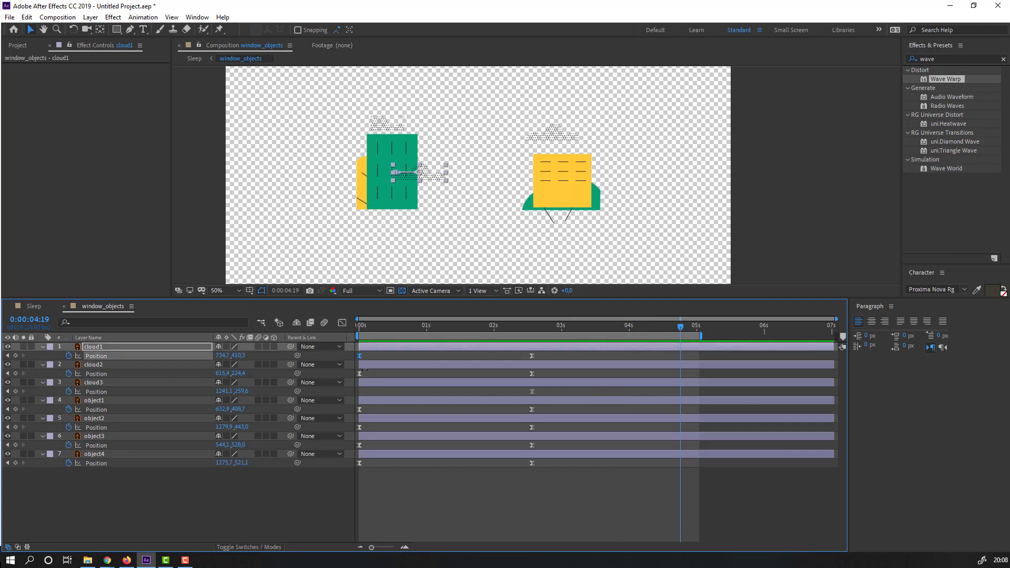
key("ctrl+shift+z")
key("ctrl+shift+z")
key("ctrl+shift+z")
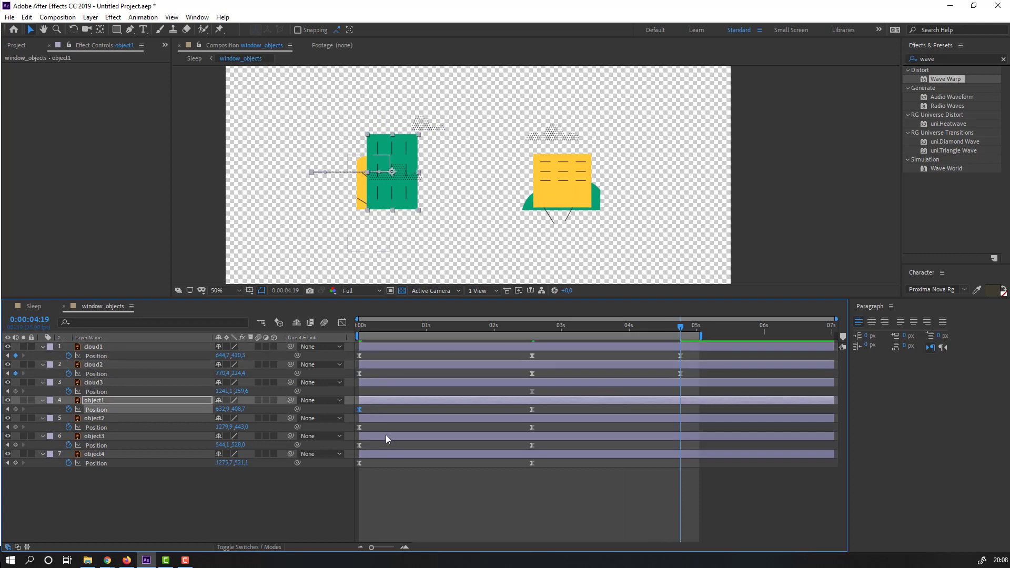
key("ctrl+shift+z")
key("ctrl+shift+z")
key("ctrl+shift+z")
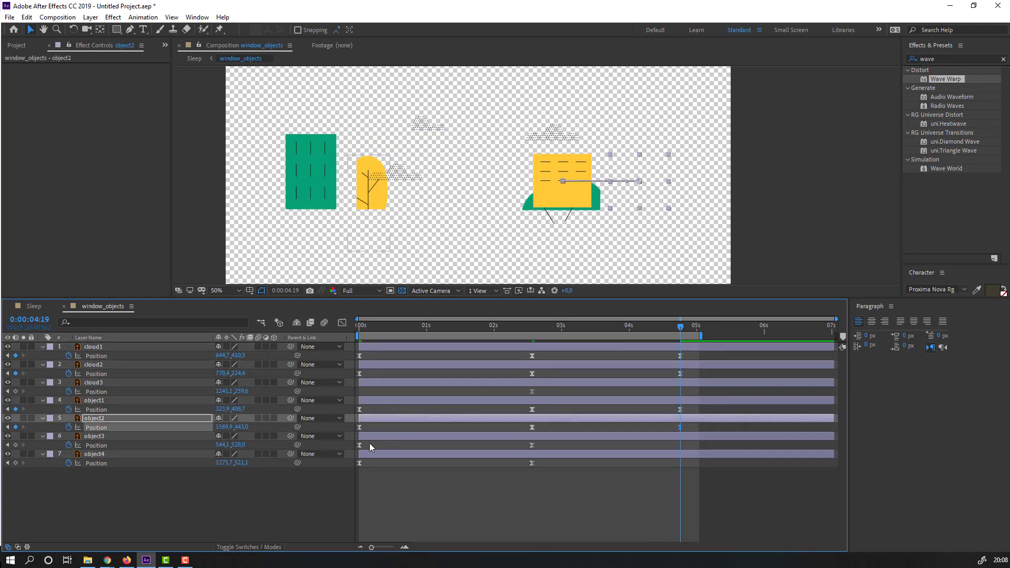
left_click(632, 482)
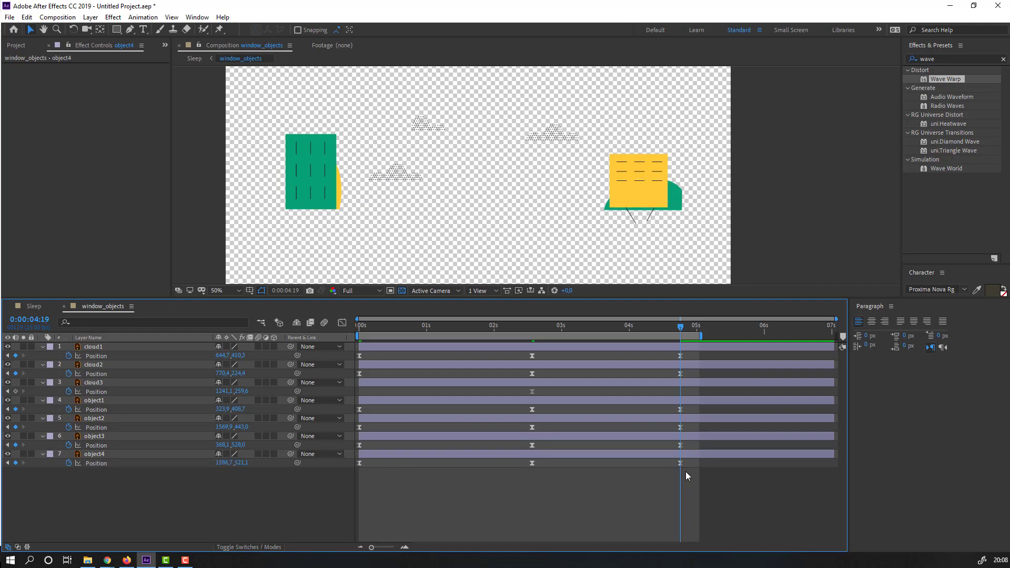
key("space")
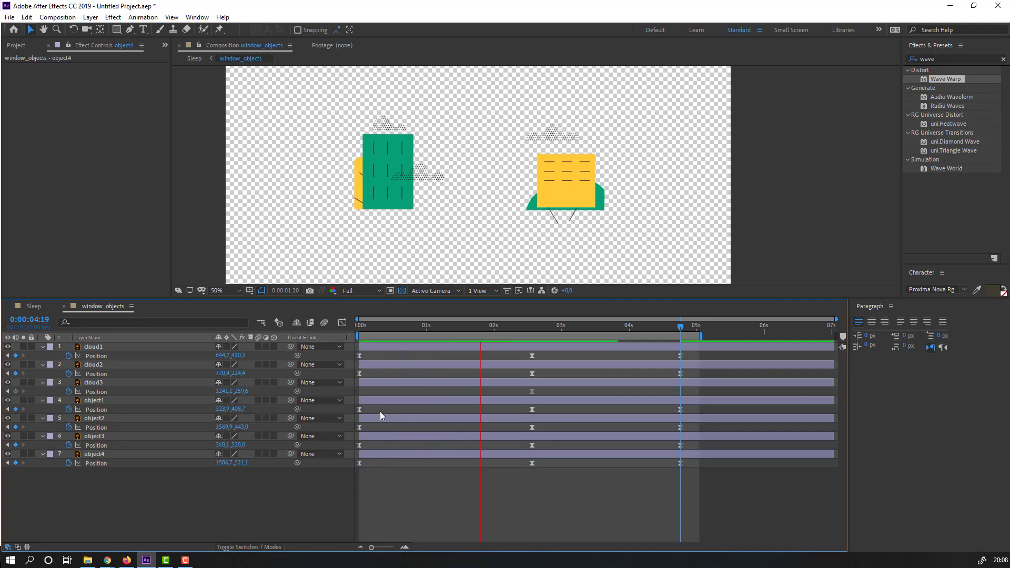
Adjust keyframe influence in the speed graph so the objects ease into their final keyframes near 5 seconds.
left_click_drag(695, 354, 346, 471)
left_click(343, 323)
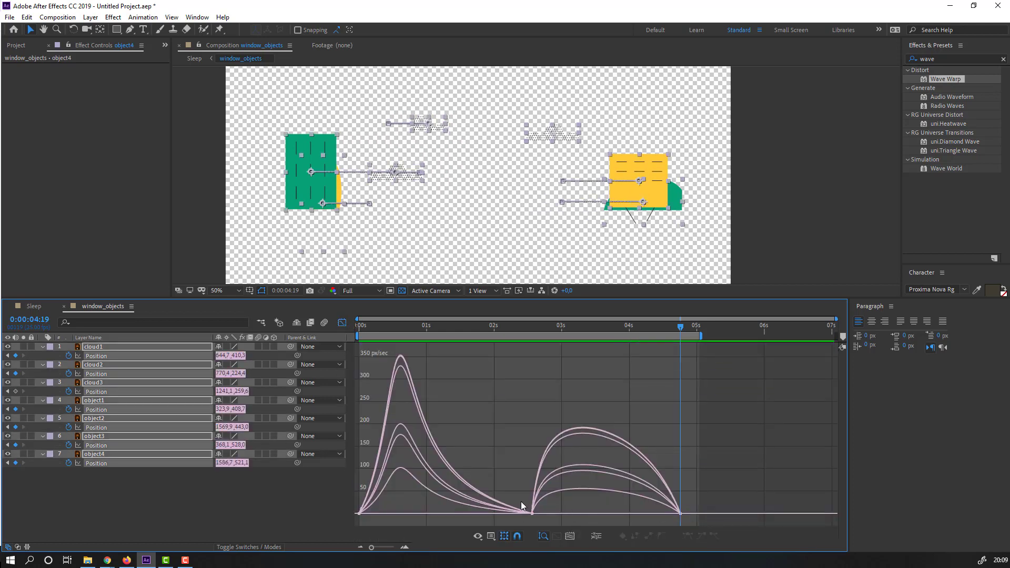
left_click_drag(548, 519, 552, 510)
left_click_drag(705, 508, 629, 510)
key("space")
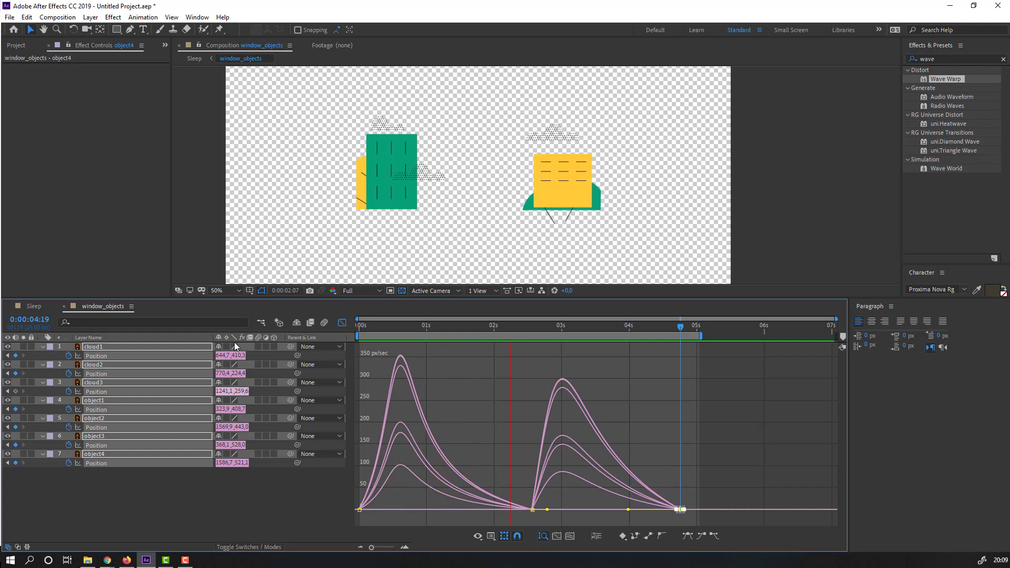
key("space")
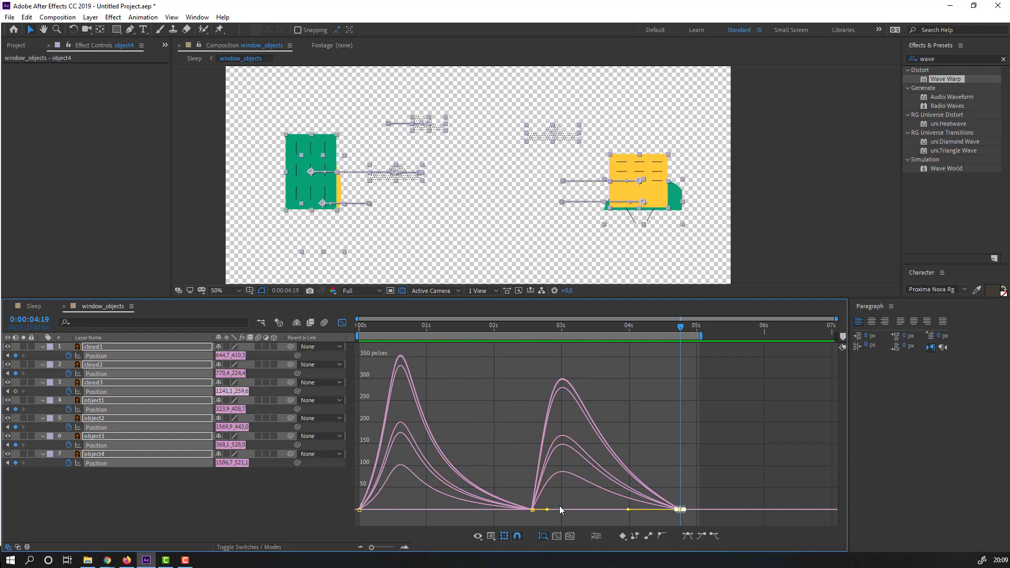
left_click_drag(541, 508, 577, 510)
left_click_drag(730, 499, 646, 510)
key("space")
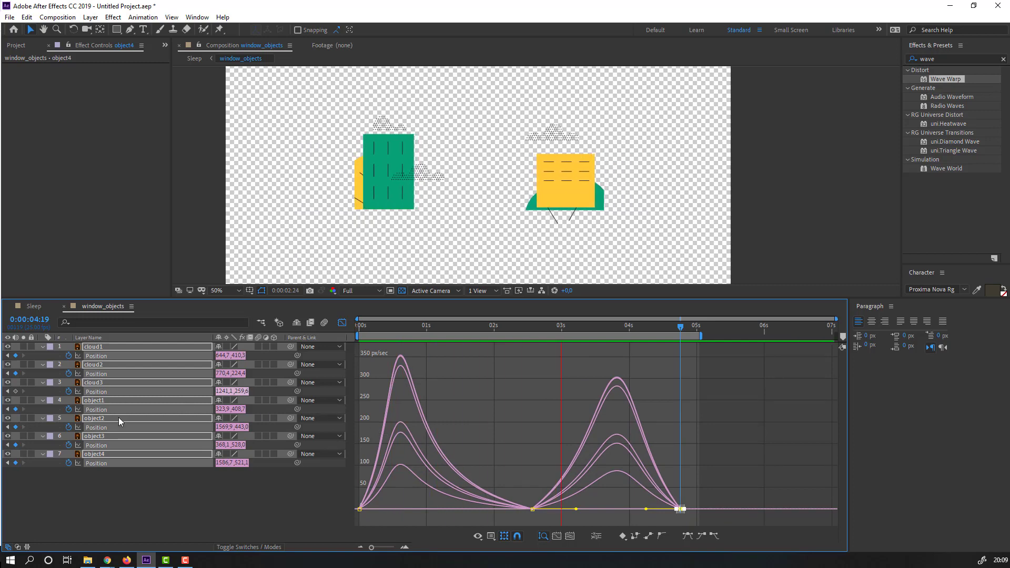
left_click(63, 305)
At 2:14, slide the yellow object3 right beside the green building.
left_click(64, 306)
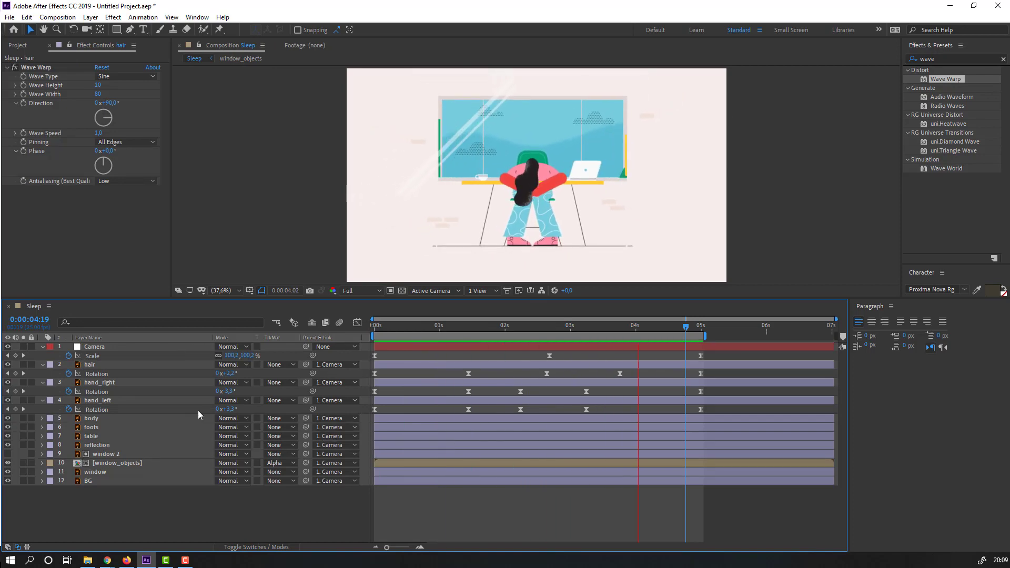
double_click(118, 463)
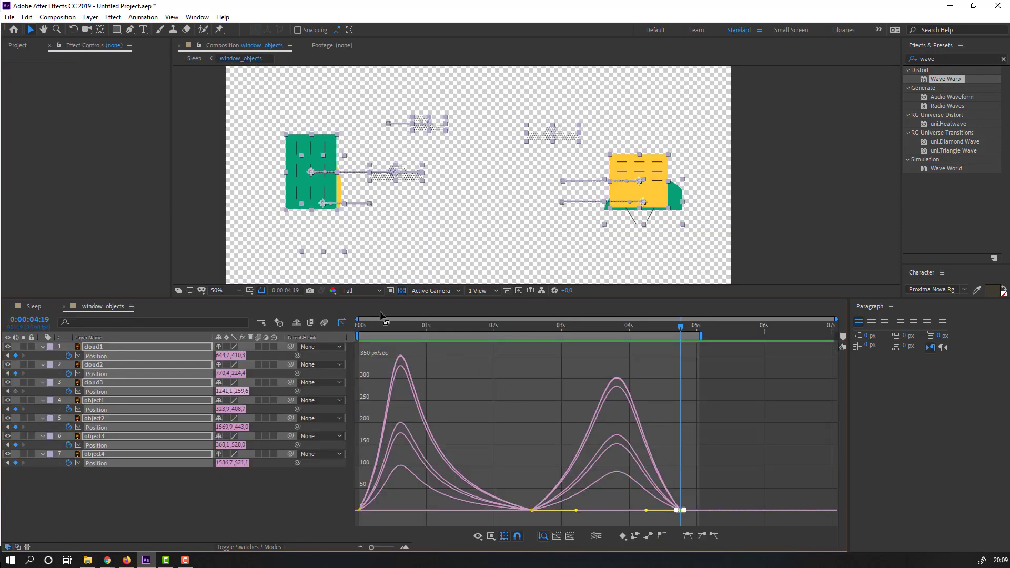
left_click(342, 323)
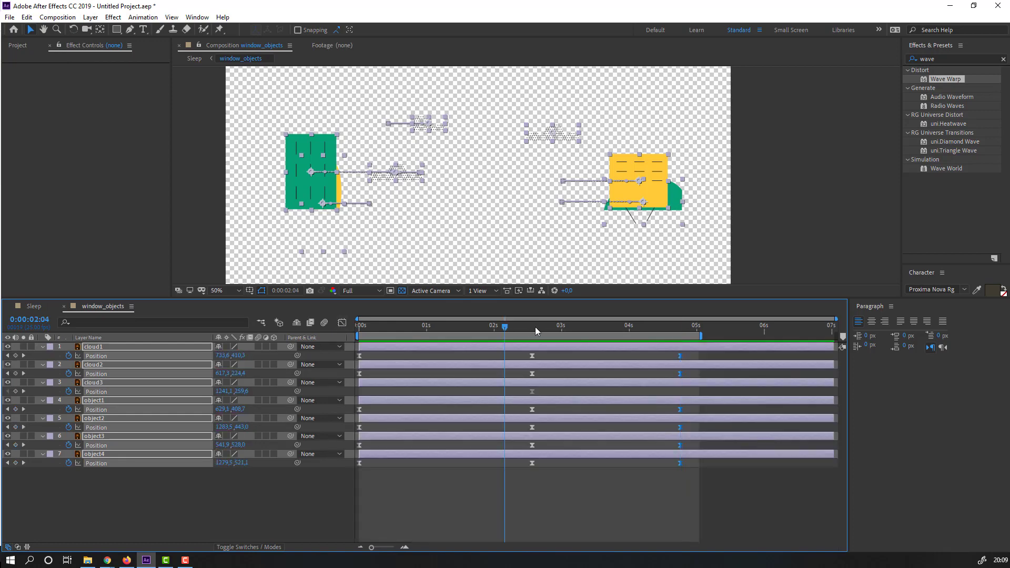
left_click(533, 327)
left_click(351, 370)
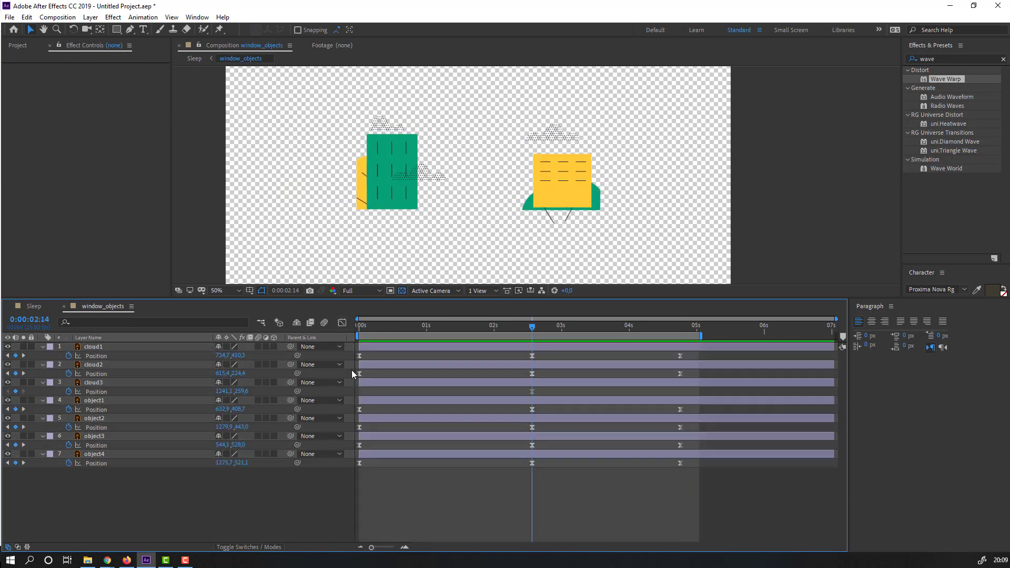
left_click(358, 207)
left_click_drag(223, 445, 337, 446)
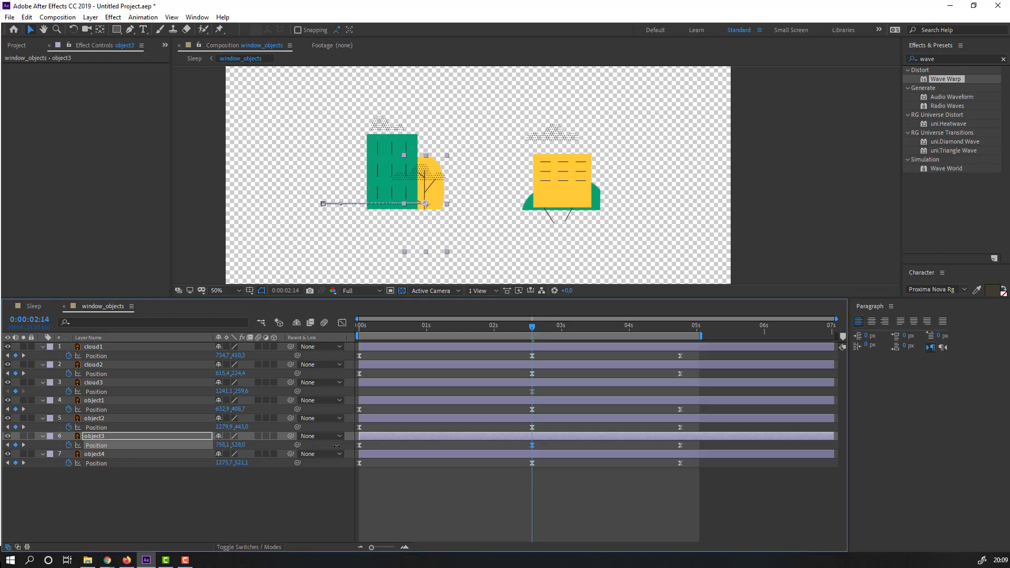
Slide the green object4 left, move its layer up the stack, and preview the Sleep comp.
left_click(105, 455)
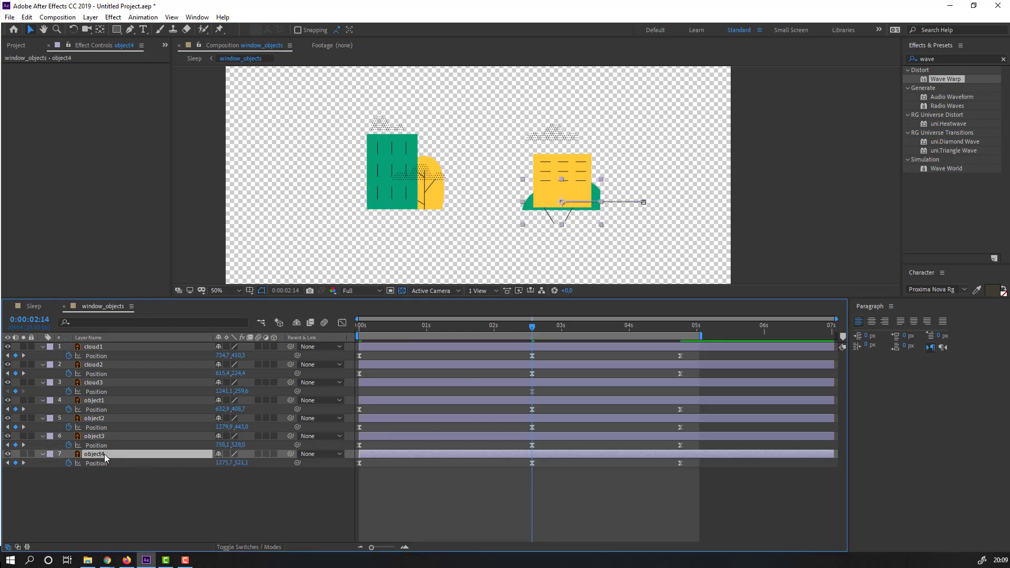
left_click_drag(221, 468, 174, 467)
left_click_drag(95, 457, 95, 418)
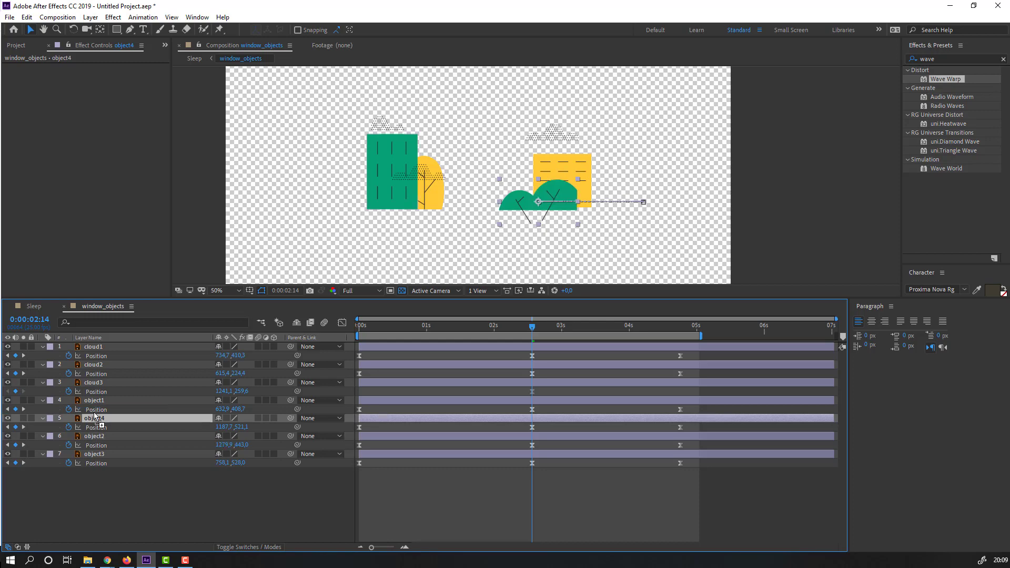
left_click(34, 306)
left_click(102, 307)
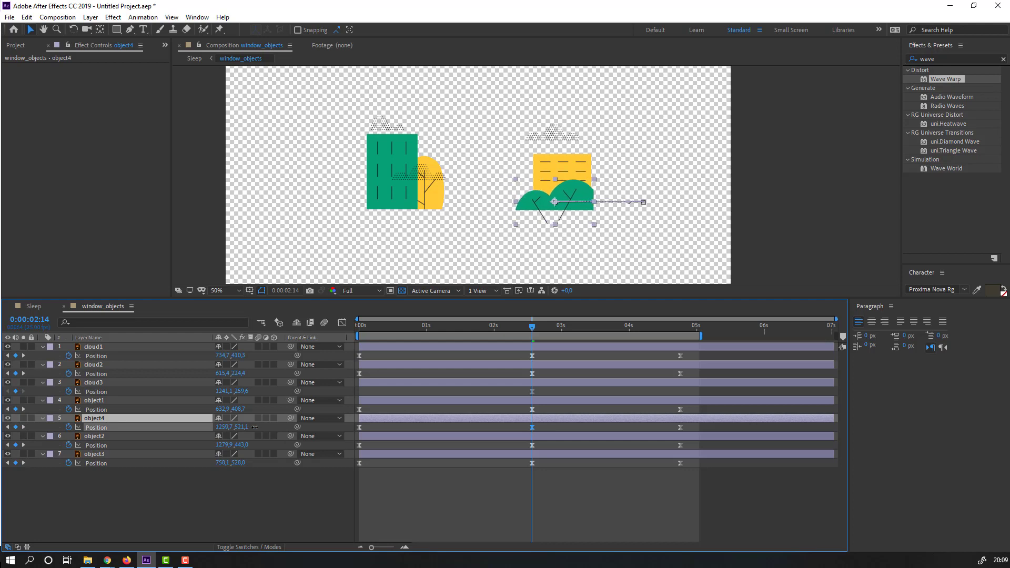
left_click(32, 306)
key("space")
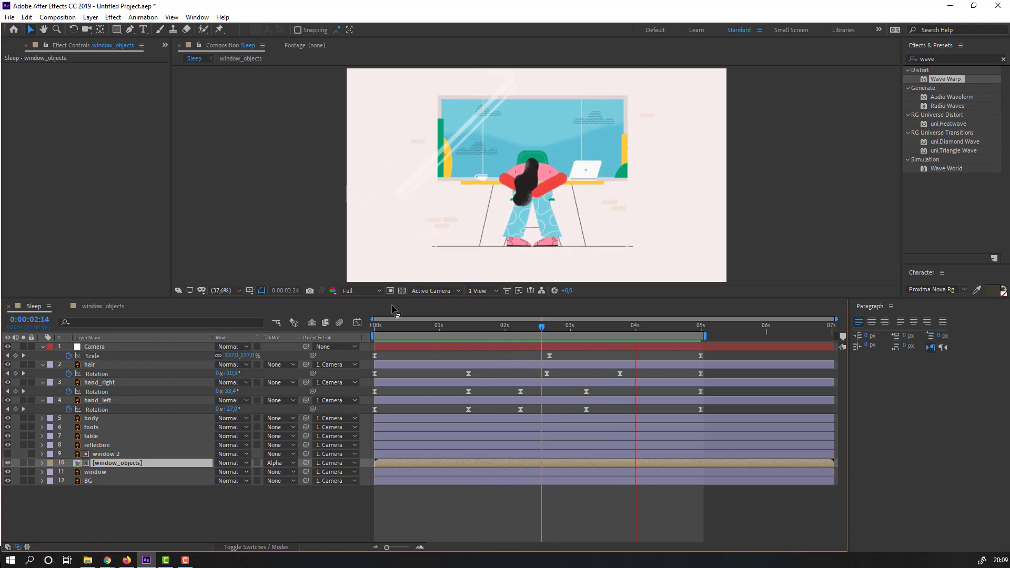
Draw a rectangular mask on window_objects covering the window opening, then preview.
left_click_drag(398, 323, 432, 323)
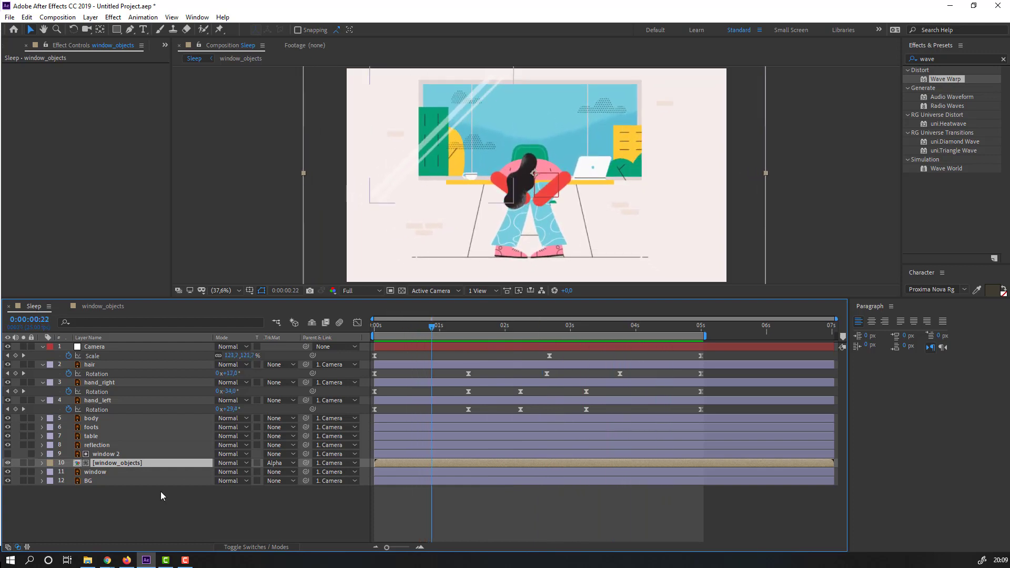
left_click(147, 490)
left_click(136, 466)
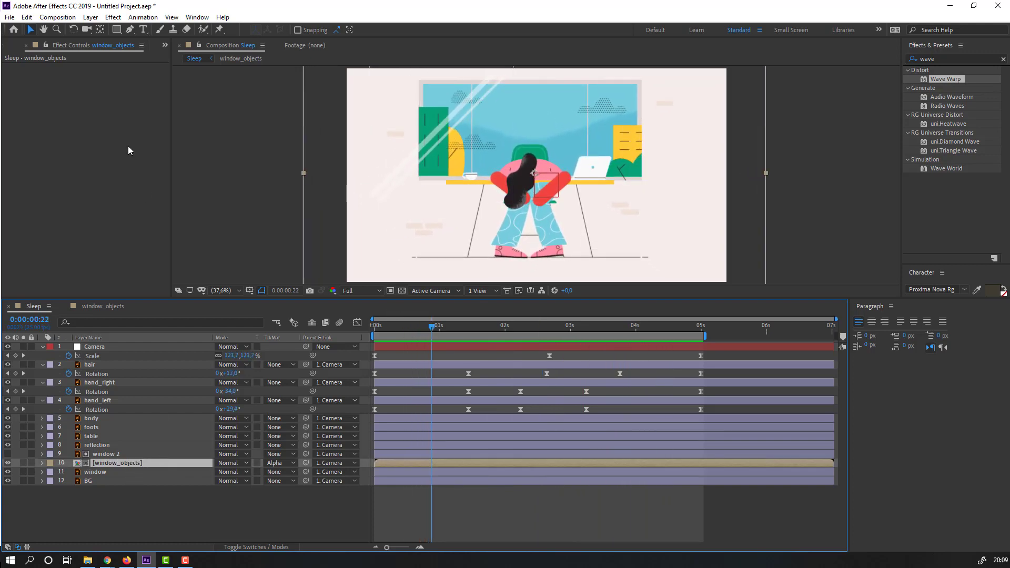
left_click(117, 30)
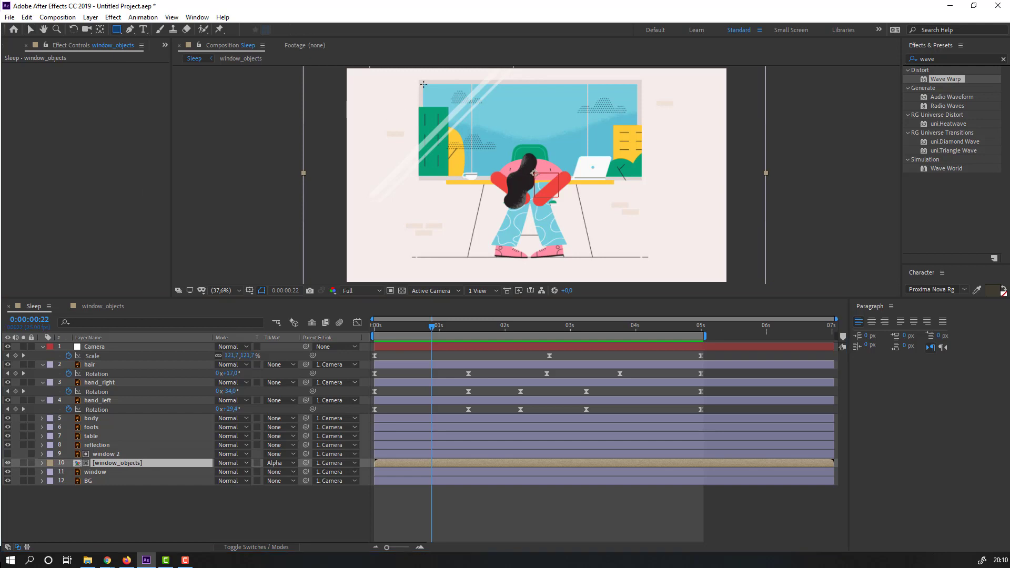
left_click_drag(423, 84, 614, 171)
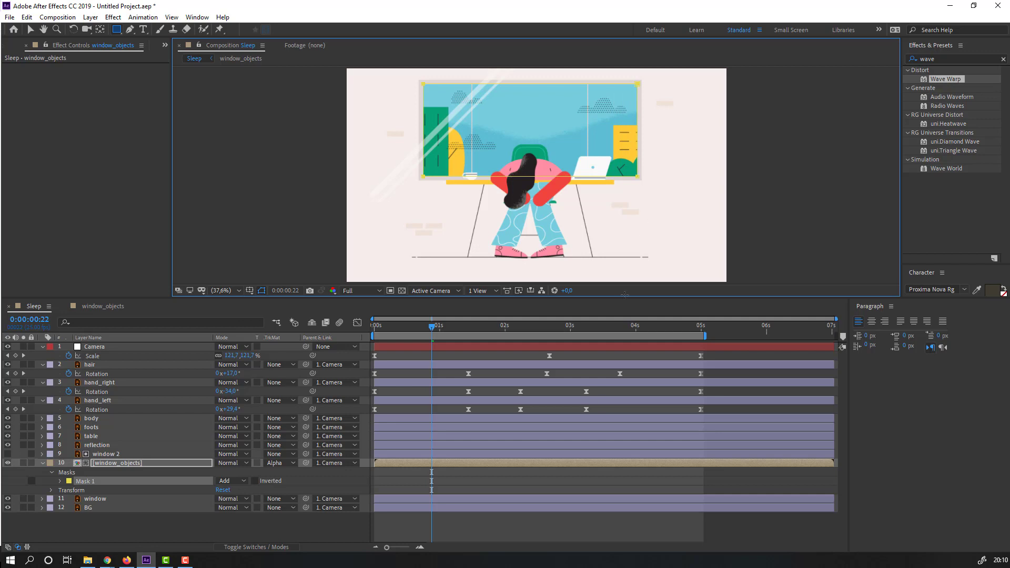
left_click(604, 490)
key("space")
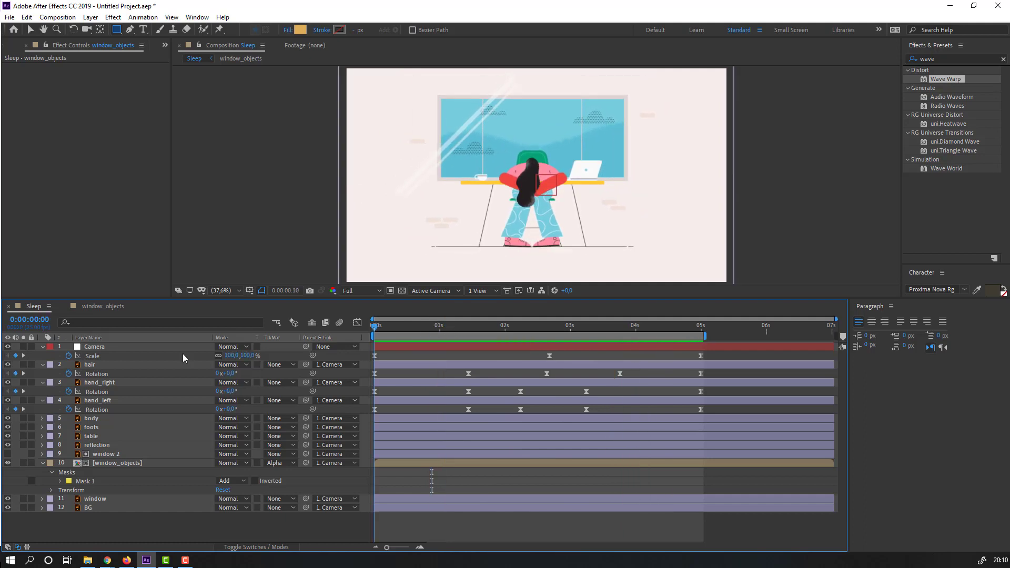
Pre-compose window, window_objects and window 2 into a precomp named 'window'.
left_click(40, 463)
left_click(108, 473)
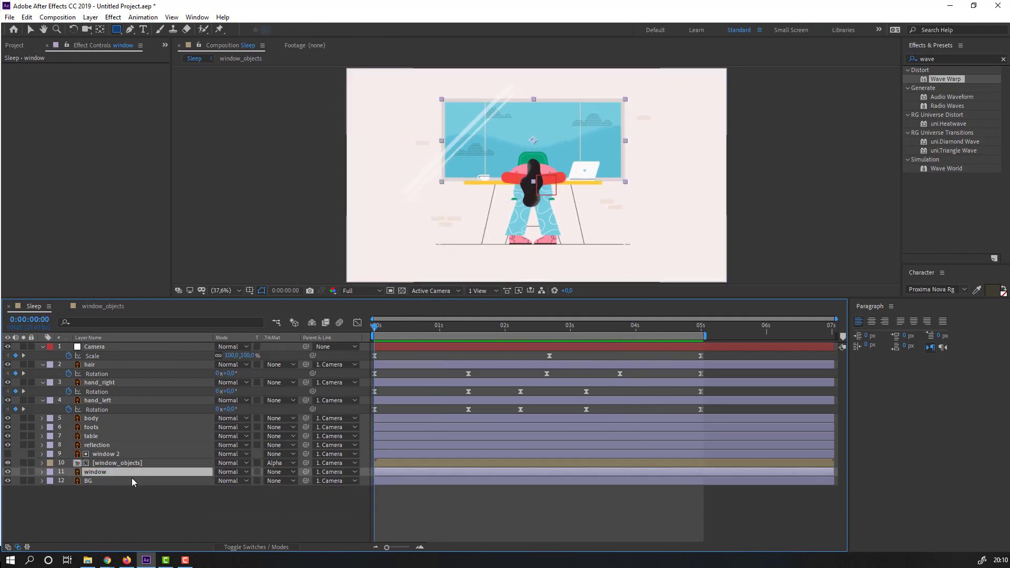
left_click(128, 464, "ctrl")
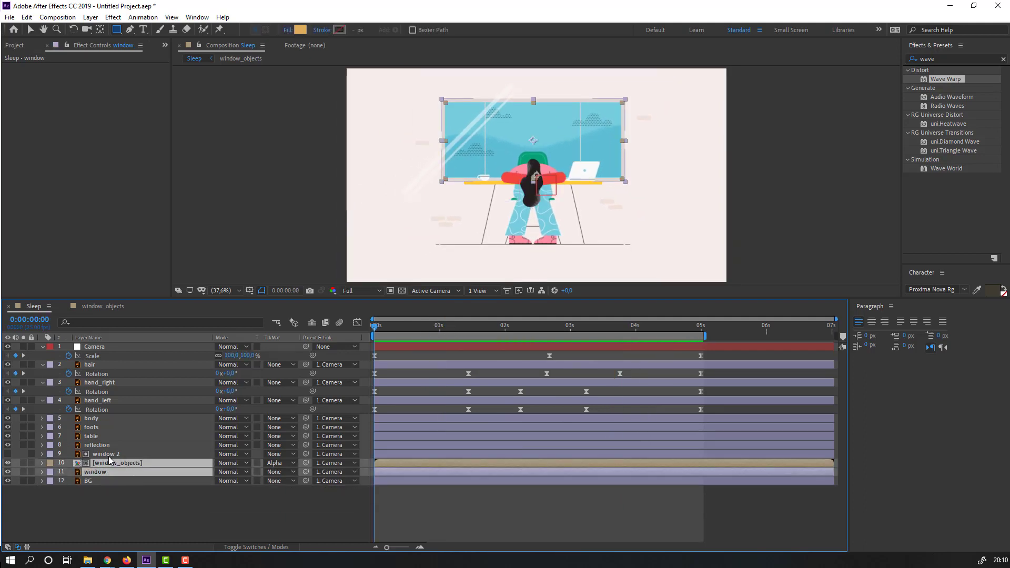
left_click(110, 456, "ctrl")
right_click(115, 465)
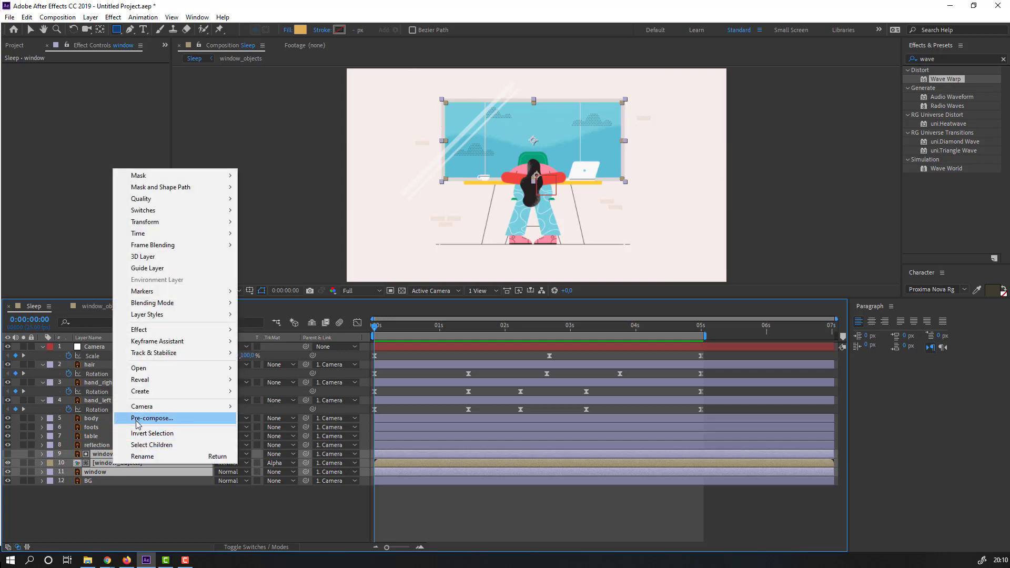
left_click(152, 418)
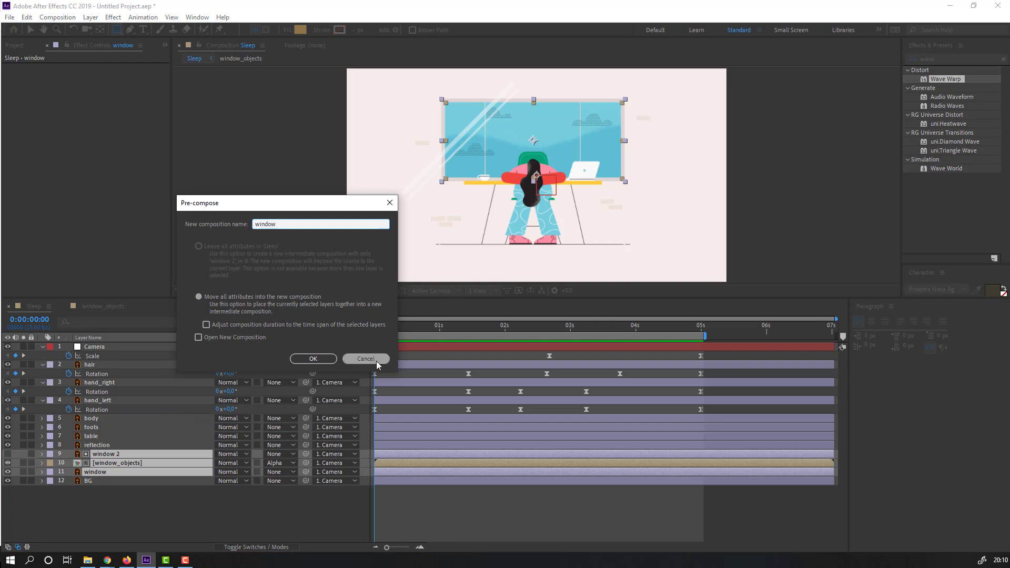
left_click(315, 358)
Check the animation still plays, then duplicate the window precomp layer.
left_click_drag(378, 333, 632, 328)
key("Home")
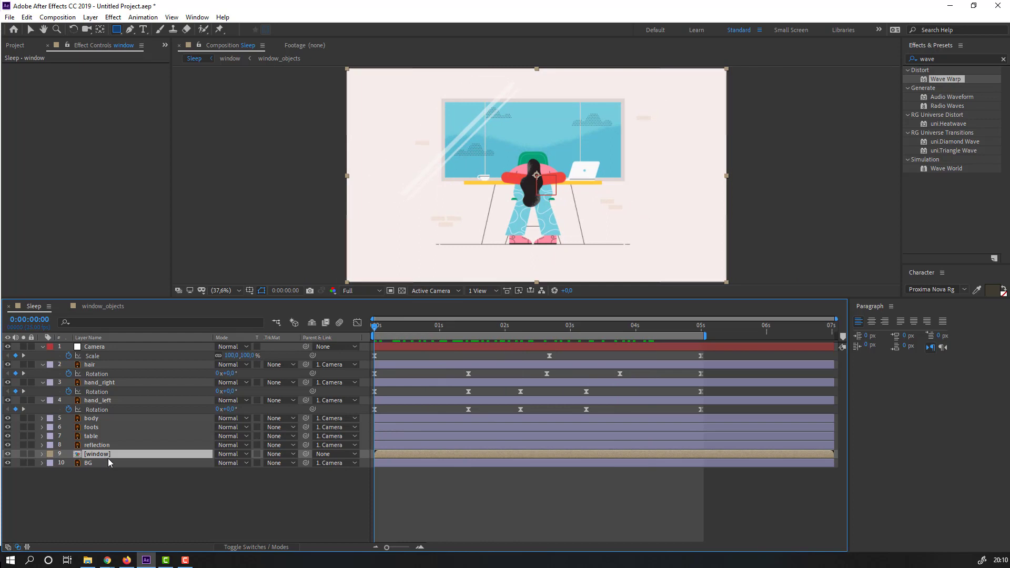
key("ctrl+d")
Place reflection below the top window copy and set its Track Matte to Alpha Matte.
left_click(94, 445)
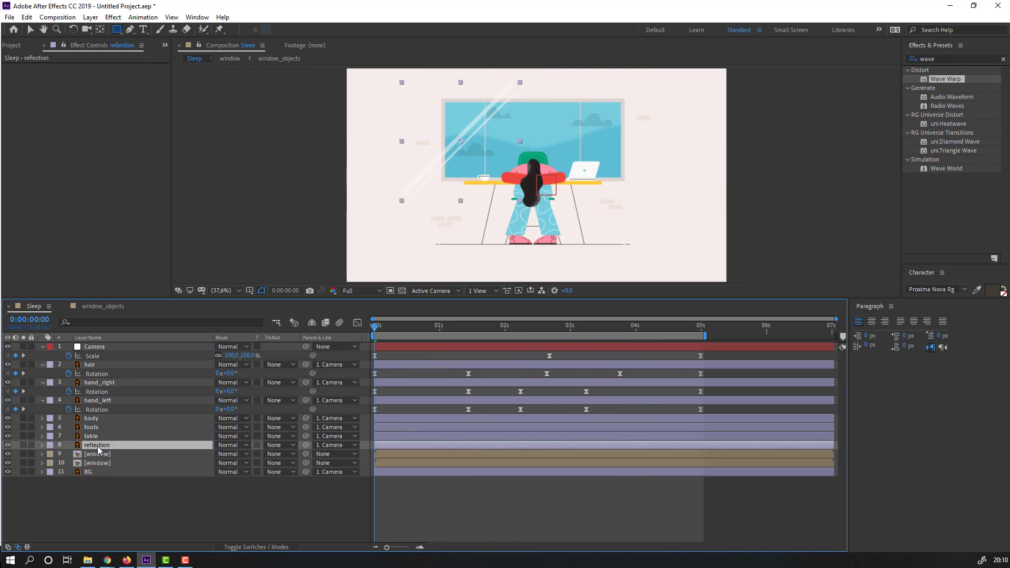
left_click_drag(104, 448, 107, 459)
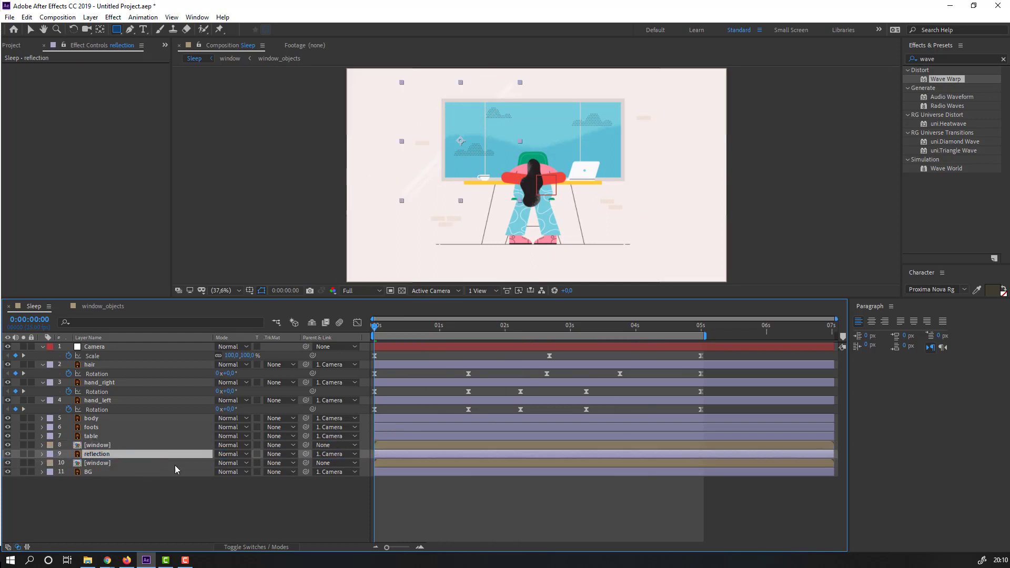
left_click(268, 455)
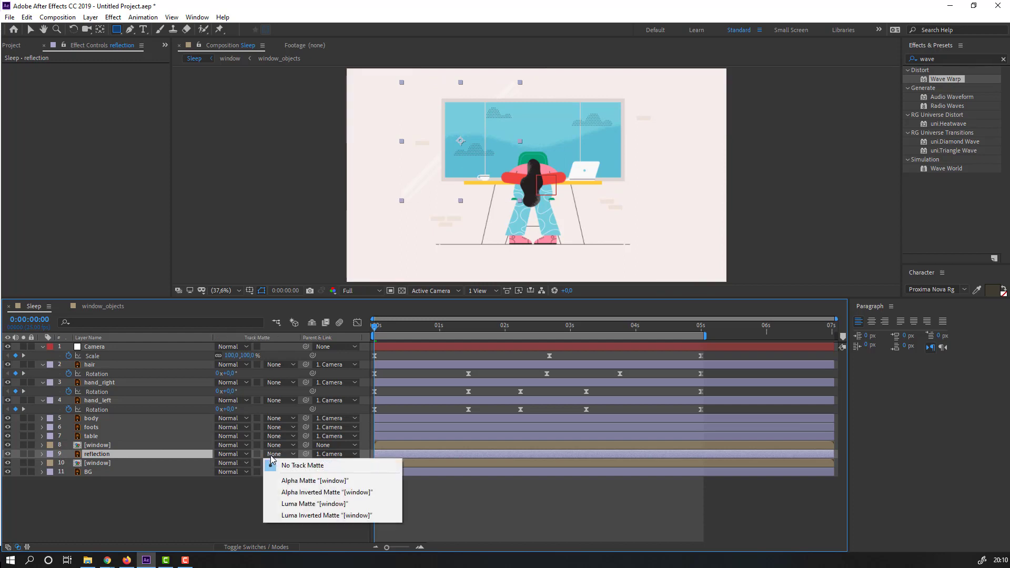
left_click(288, 481)
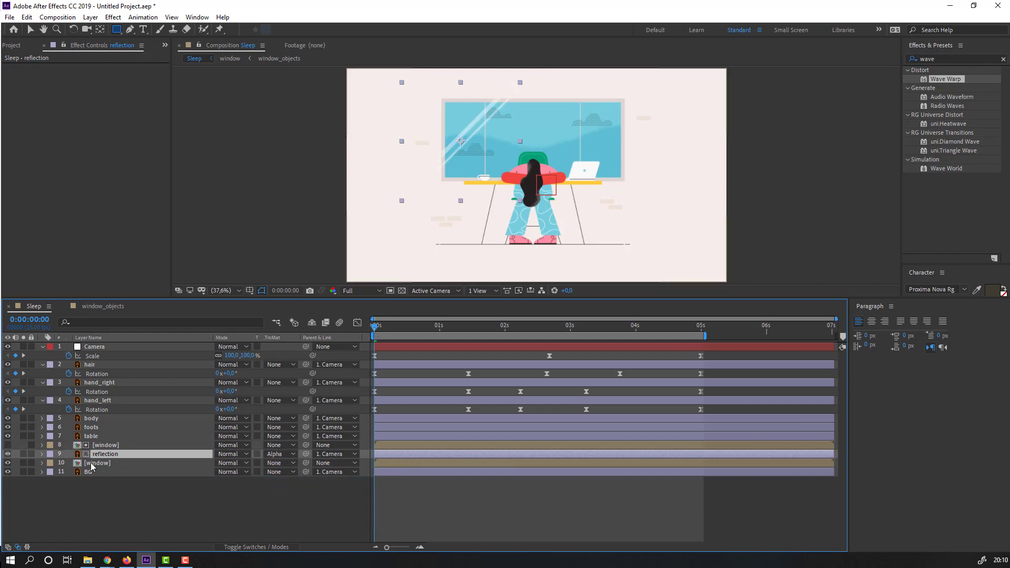
Keyframe the reflection's Position starting up-left, off the window.
key("p")
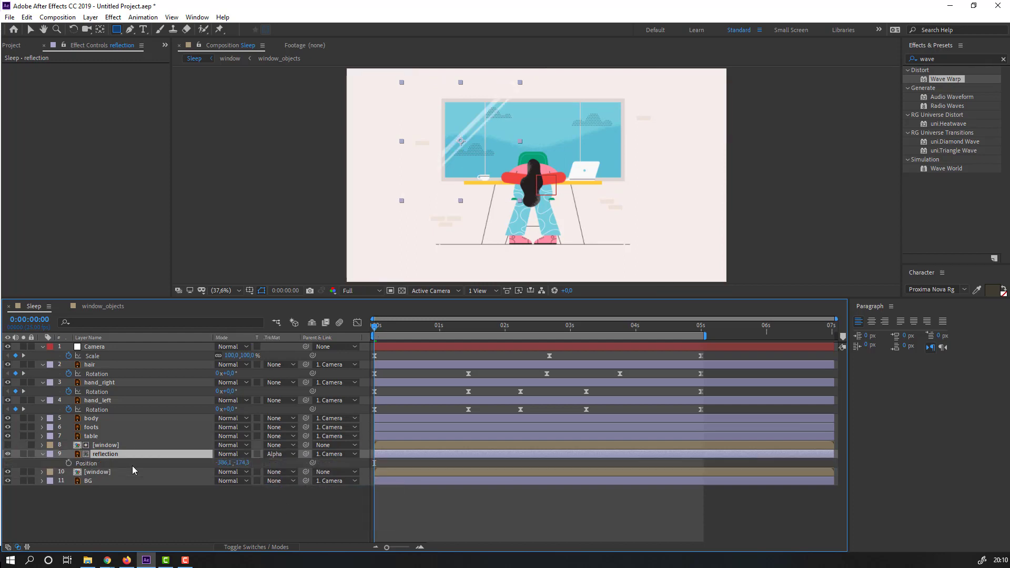
left_click(68, 463)
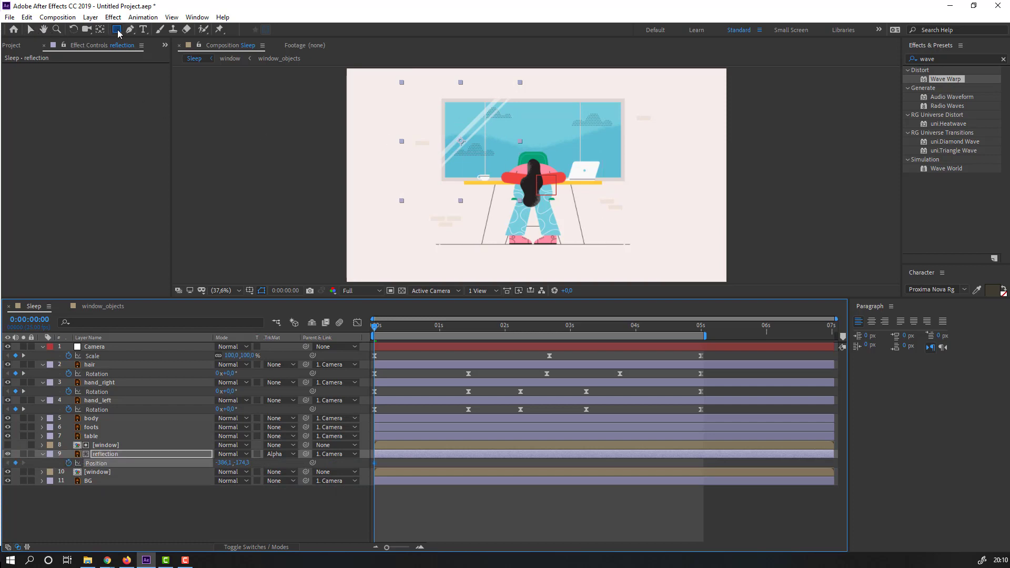
left_click(30, 31)
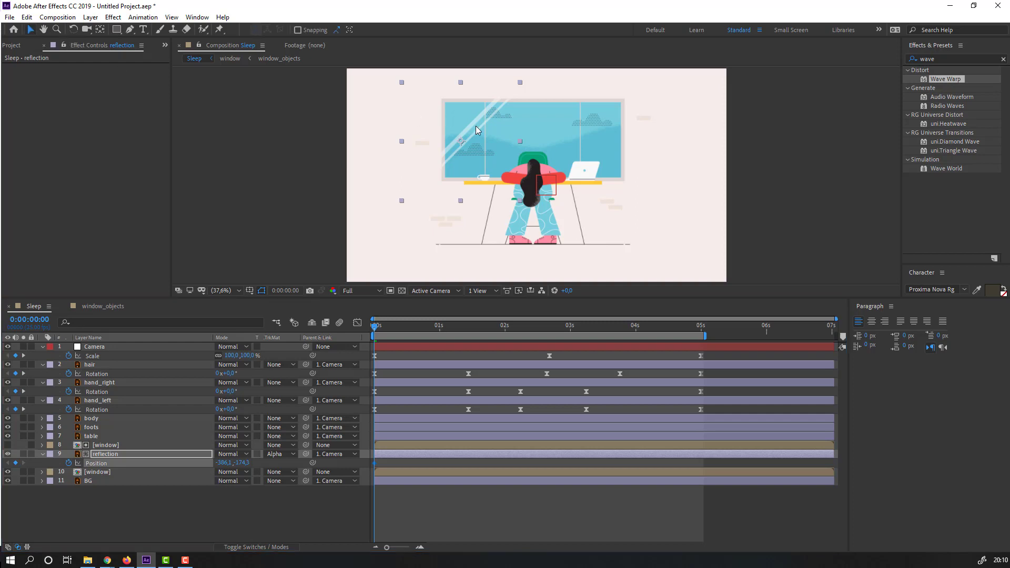
left_click_drag(475, 126, 449, 113)
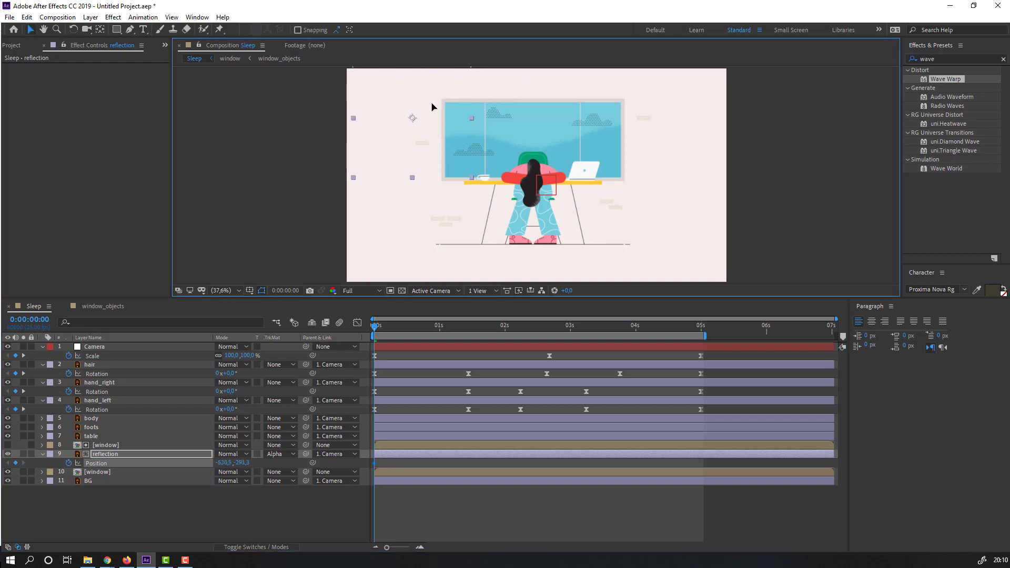
left_click_drag(377, 326, 523, 334)
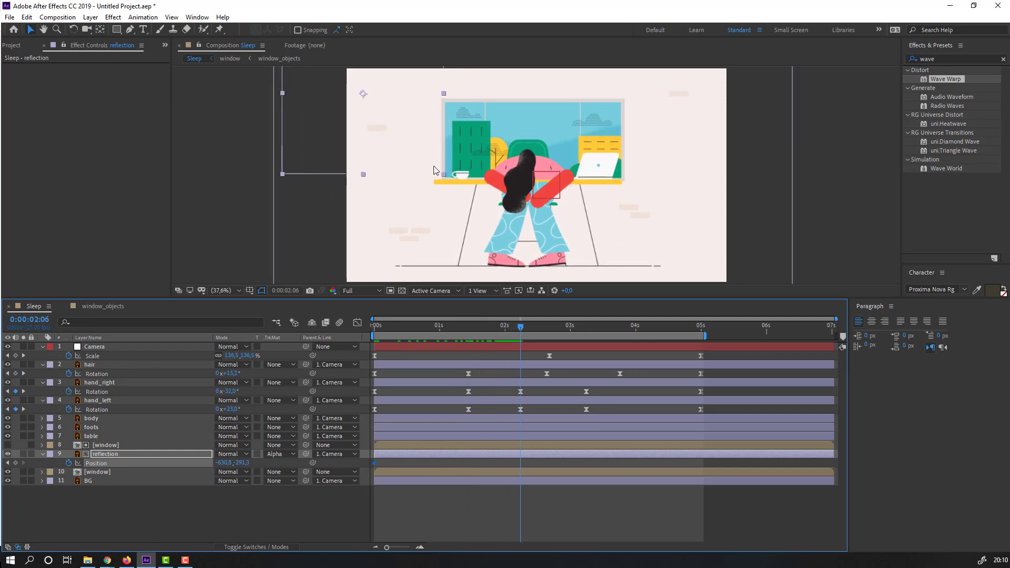
Move the reflection to the window centre and Easy Ease both keyframes, speed curve starting fast.
left_click_drag(374, 98, 558, 172)
left_click_drag(518, 457, 369, 472)
right_click(374, 463)
mouse_move(466, 455)
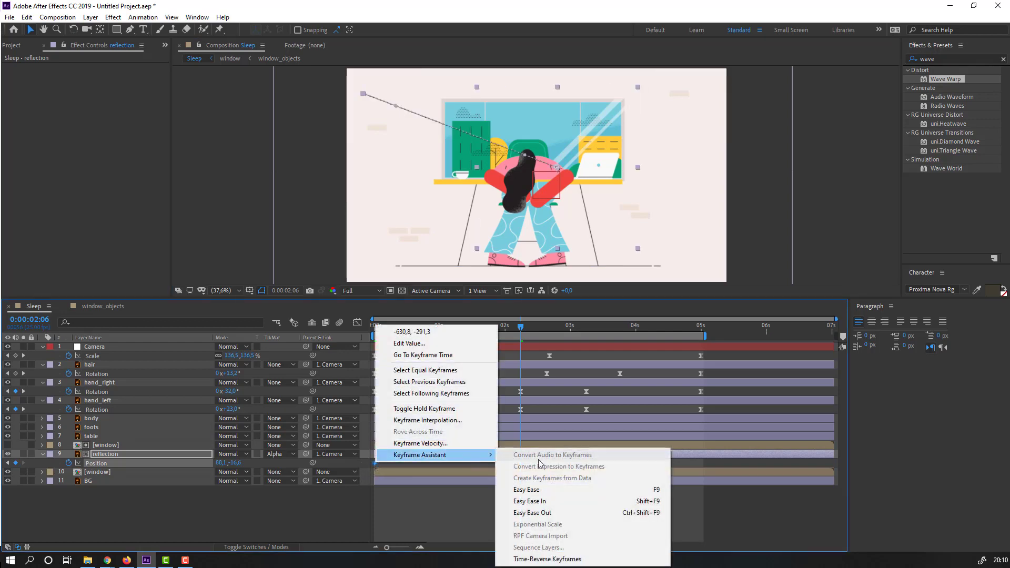
left_click(526, 489)
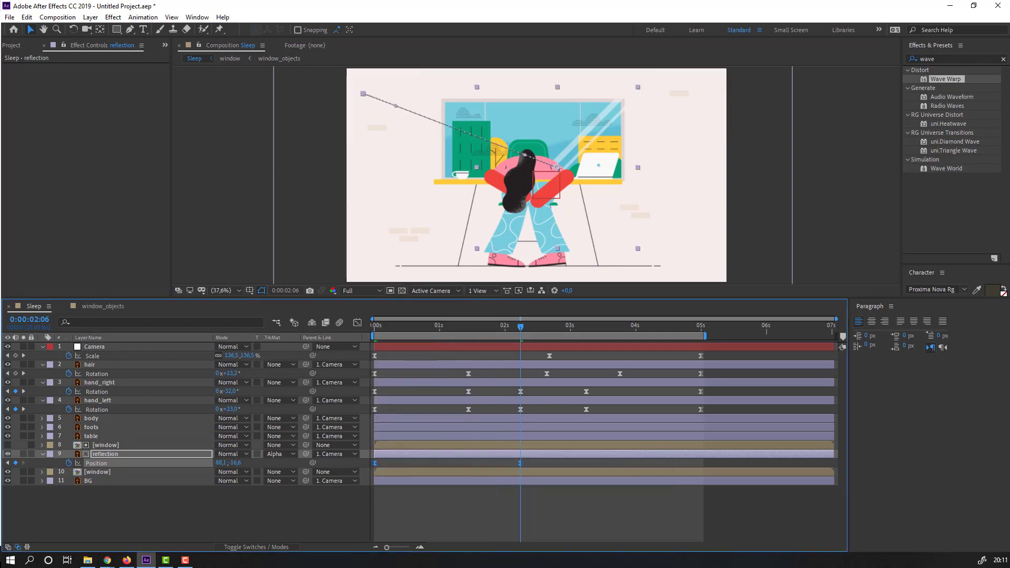
left_click(358, 323)
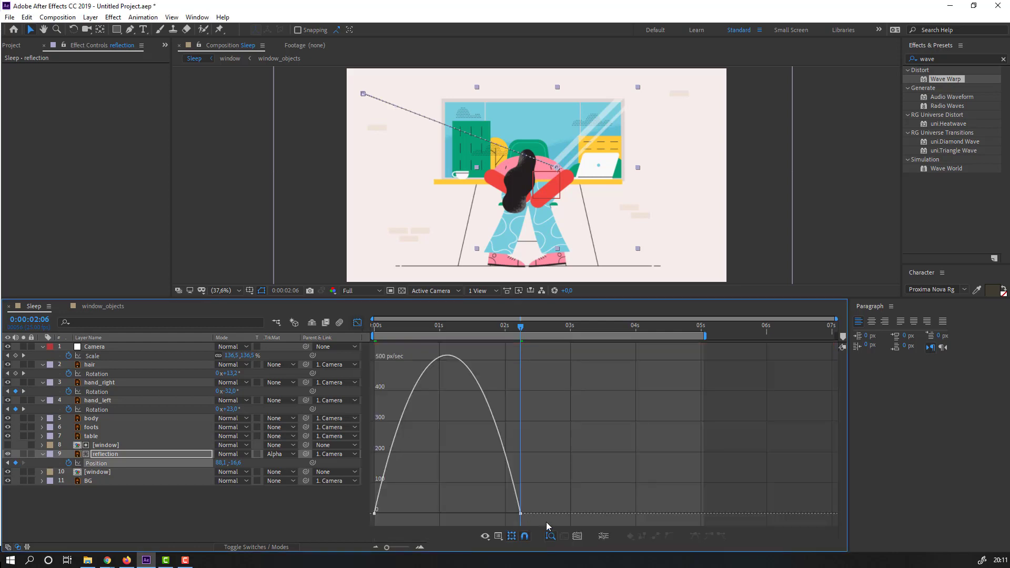
left_click_drag(502, 523, 447, 514)
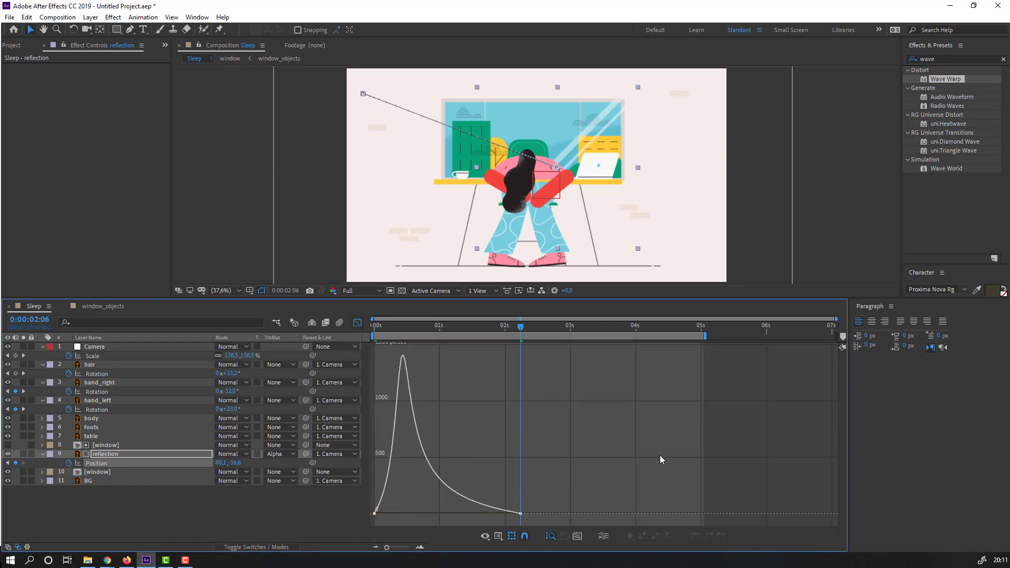
key("space")
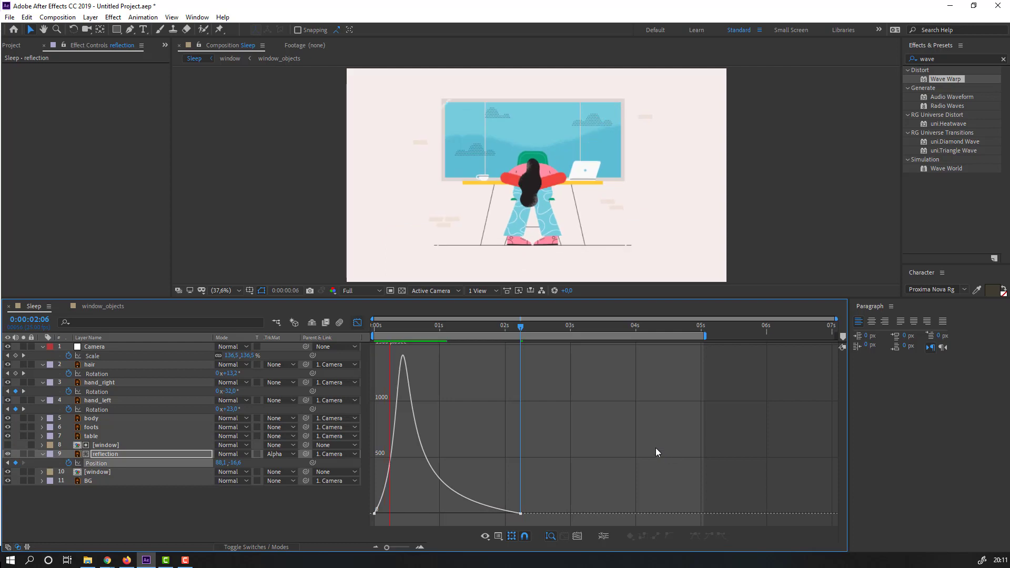
Move the reflection's end keyframe to about 3:10 and preview.
left_click(357, 323)
left_click_drag(522, 463, 590, 463)
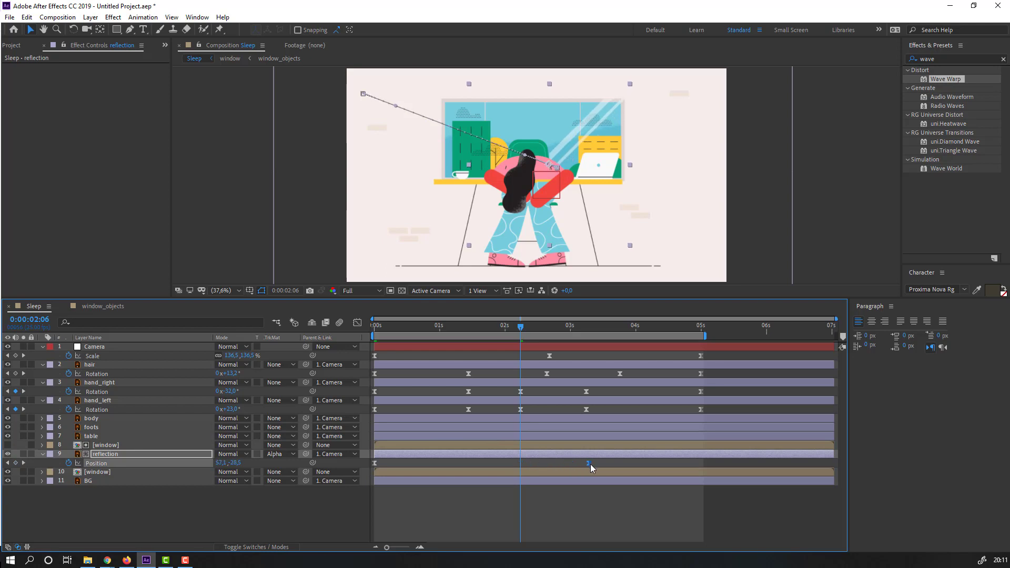
key("space")
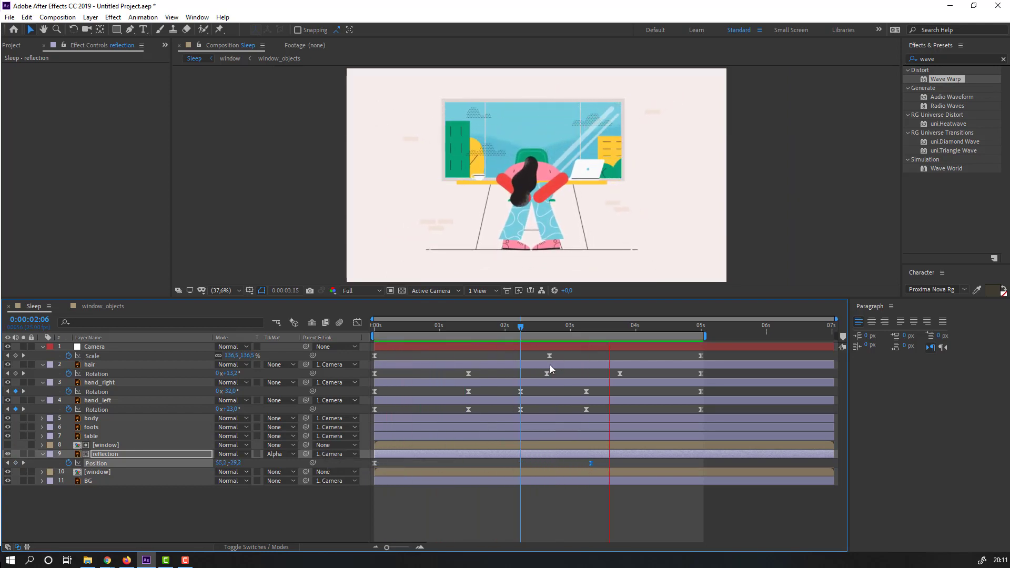
Paste the starting Position keyframe at 5 seconds so the reflection slides back.
left_click(571, 324)
left_click(598, 325)
left_click_drag(598, 325, 699, 337)
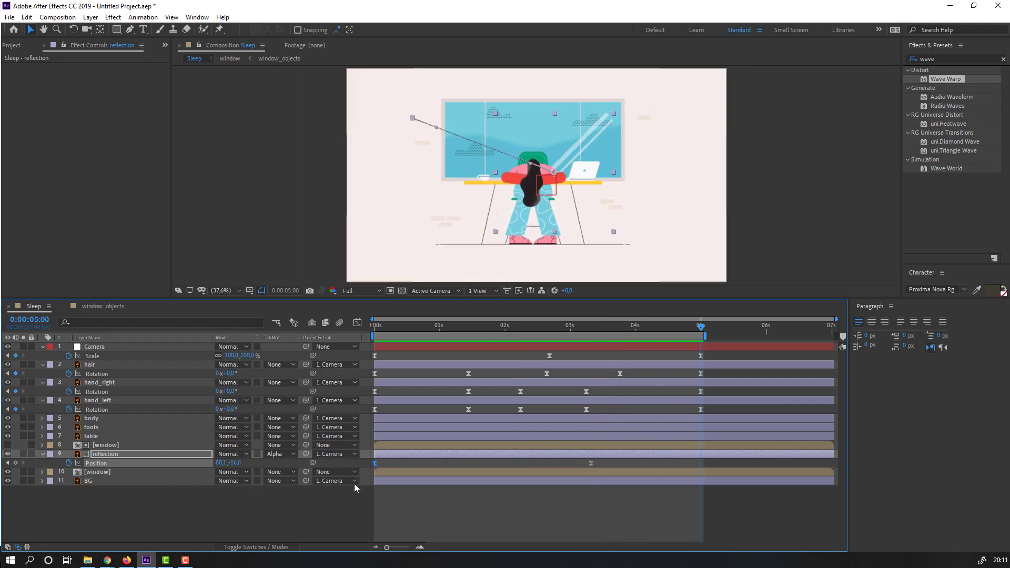
key("ctrl+v")
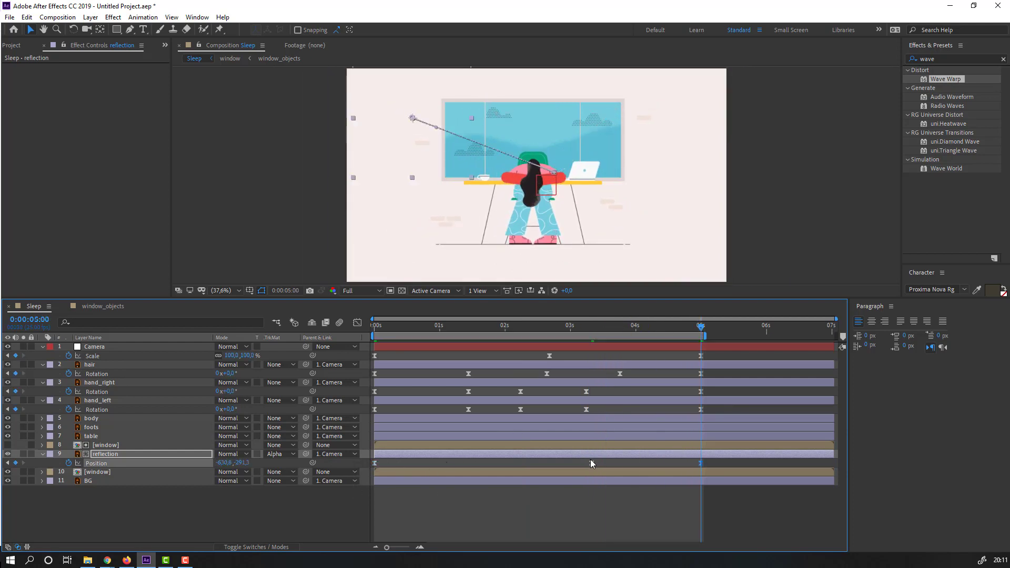
key("space")
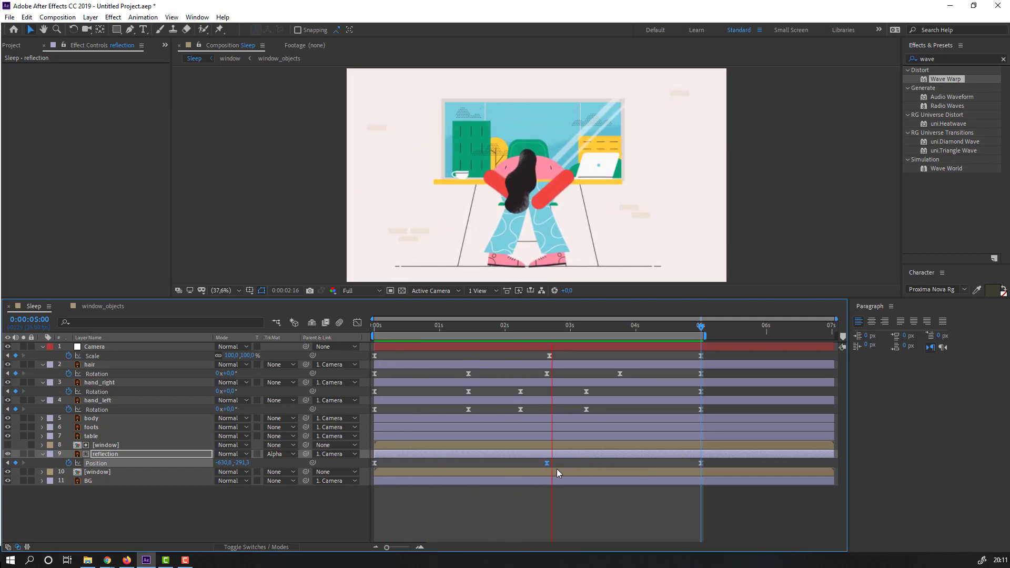
key("space")
Reshape the return slide's speed hump in the Graph Editor to mirror the first sweep.
left_click_drag(719, 465, 372, 471)
left_click(358, 323)
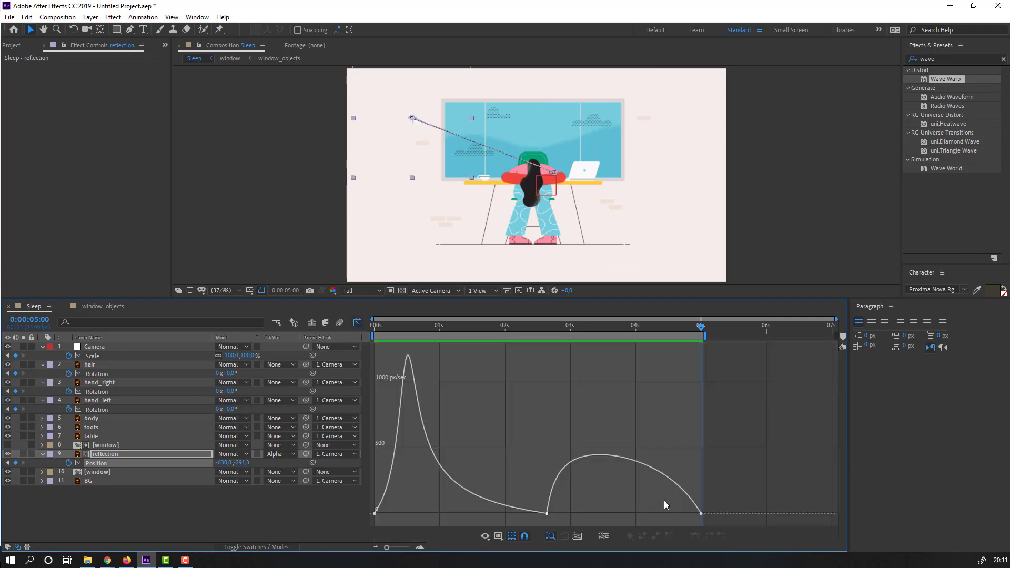
left_click_drag(532, 519, 616, 513)
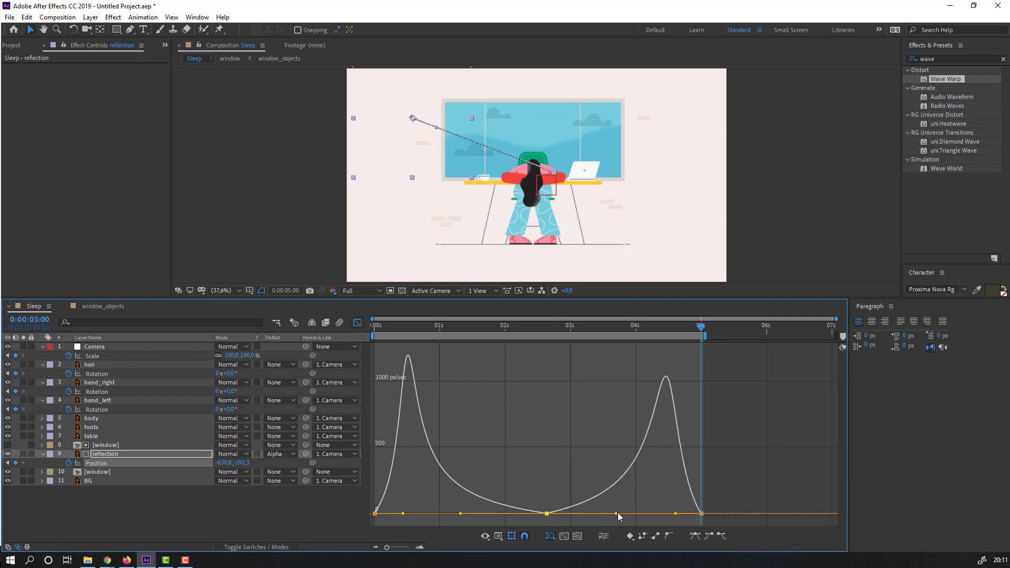
key("space")
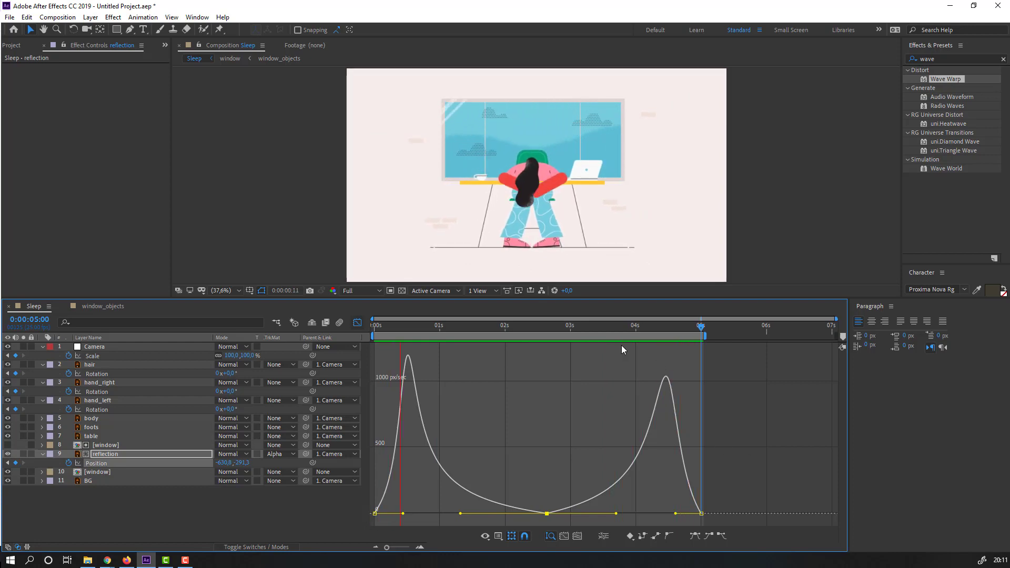
mouse_move(610, 326)
left_mouse_down()
mouse_move(655, 326)
mouse_move(616, 330)
left_mouse_up()
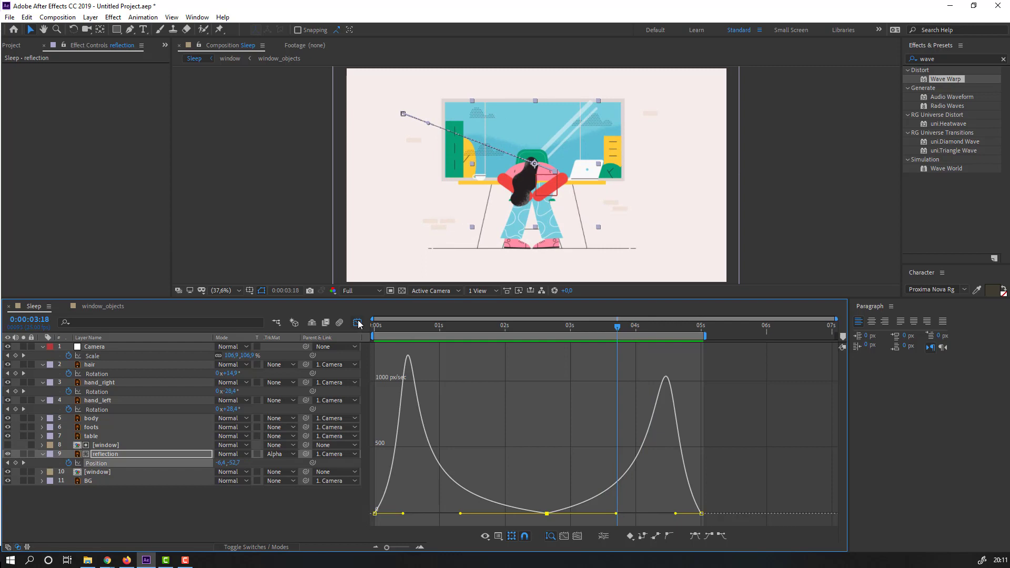
Scale the reflection layer up to 126% and preview the finished animation.
left_click(358, 322)
left_click(120, 454)
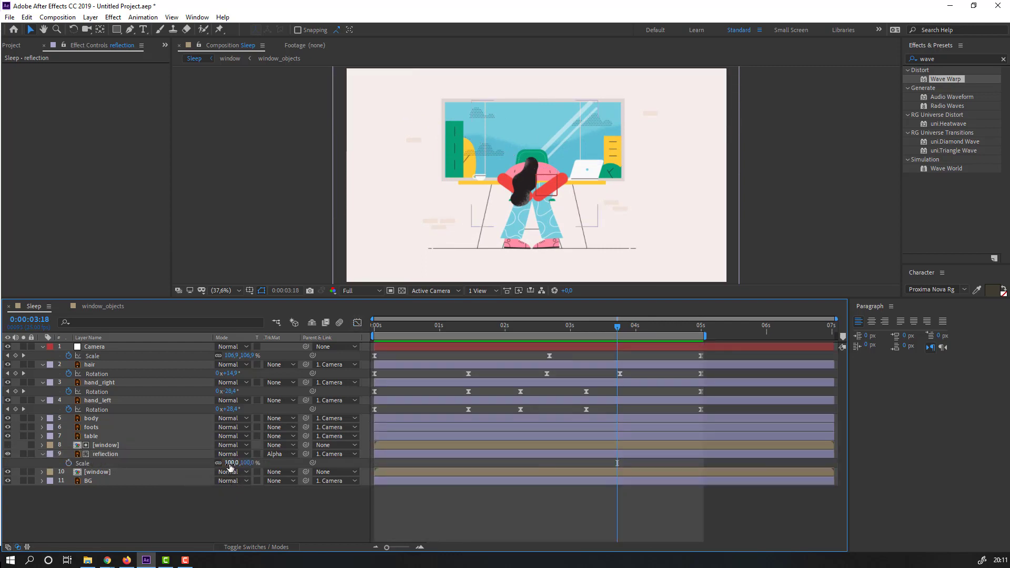
left_click_drag(227, 462, 243, 463)
left_click(484, 514)
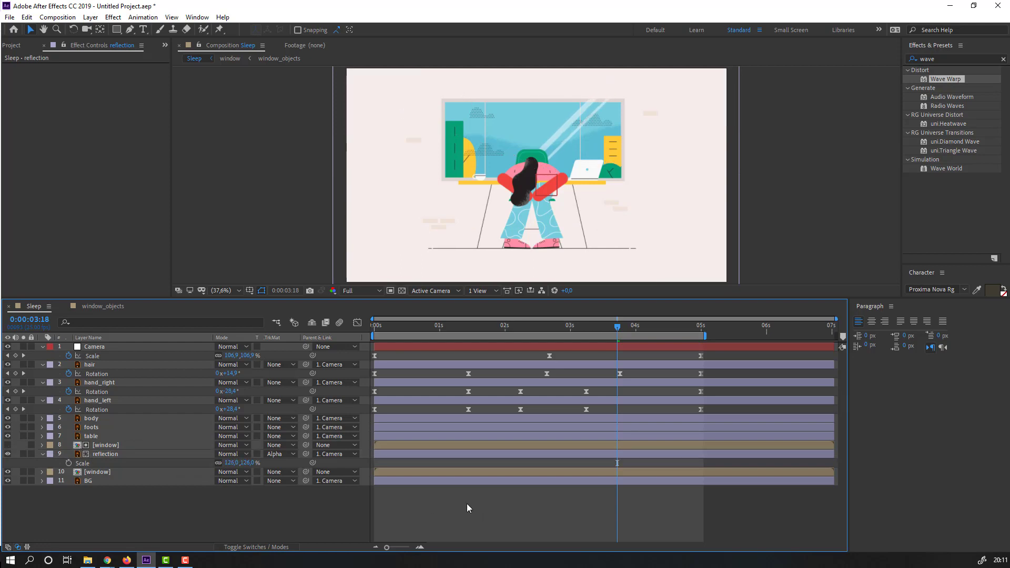
key("space")
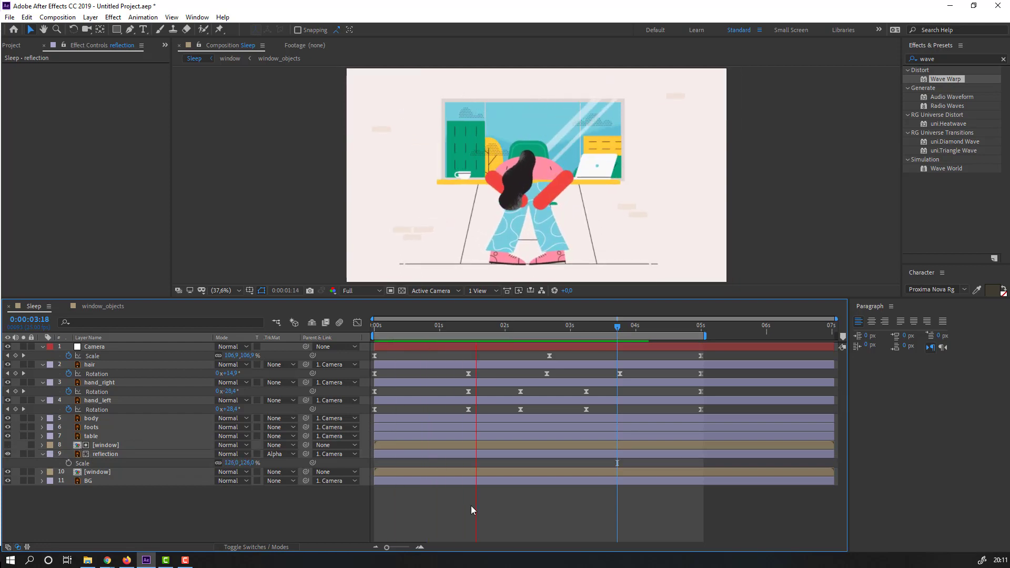